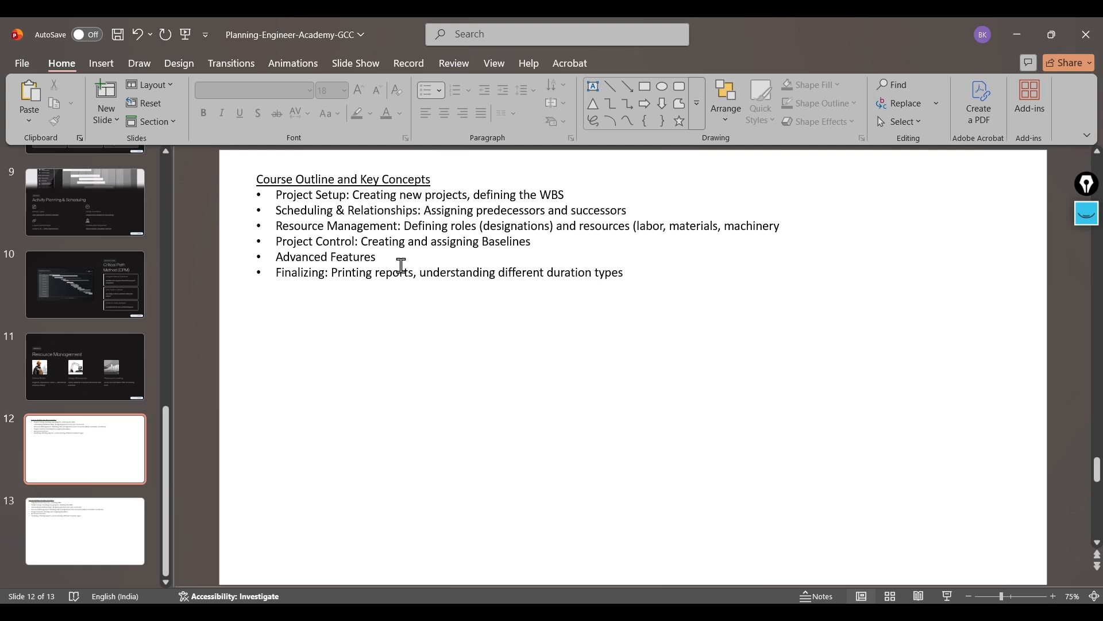
Highlight the "Organizational Structures: Creating OBS" and "Project Setup: Creating new projects, defining the WBS" bullets on slide 13 in yellow
click(332, 211)
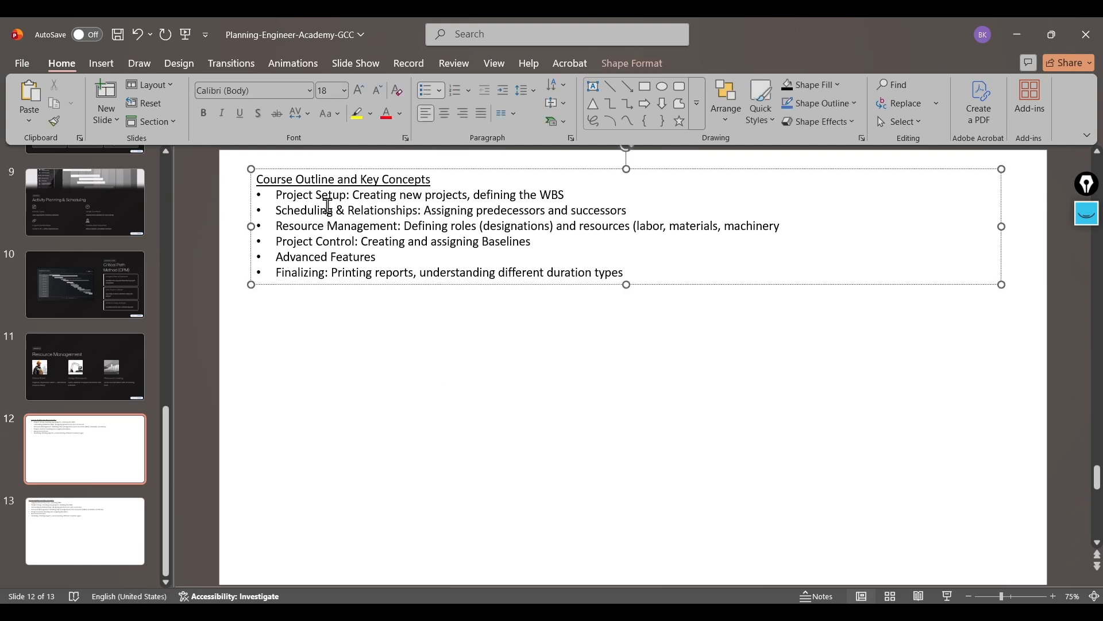
click(124, 503)
click(295, 181)
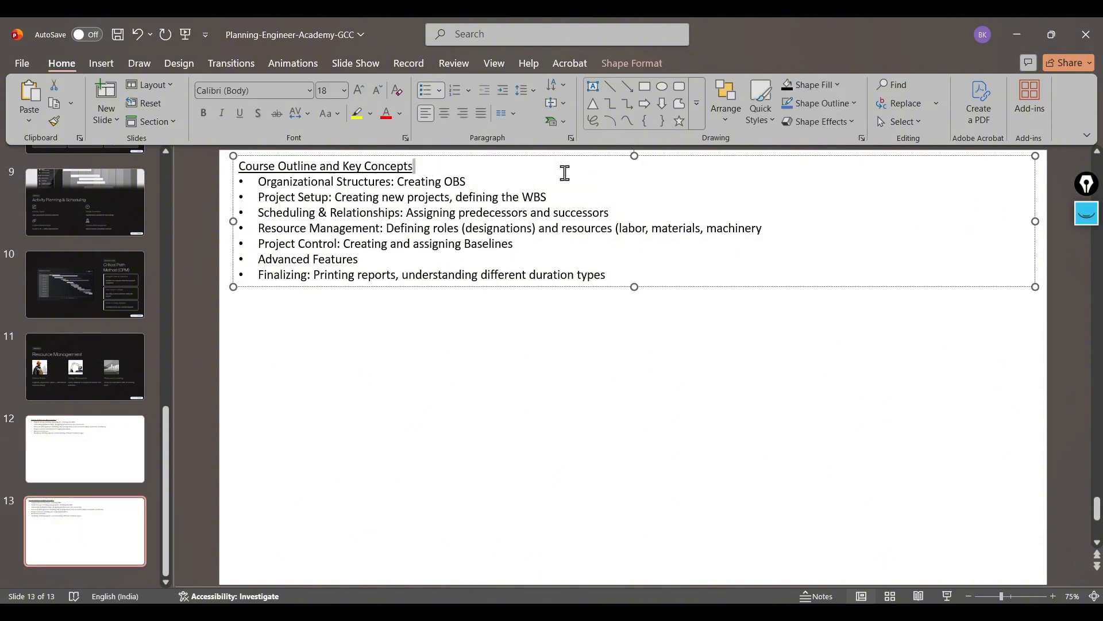
drag(259, 183, 467, 183)
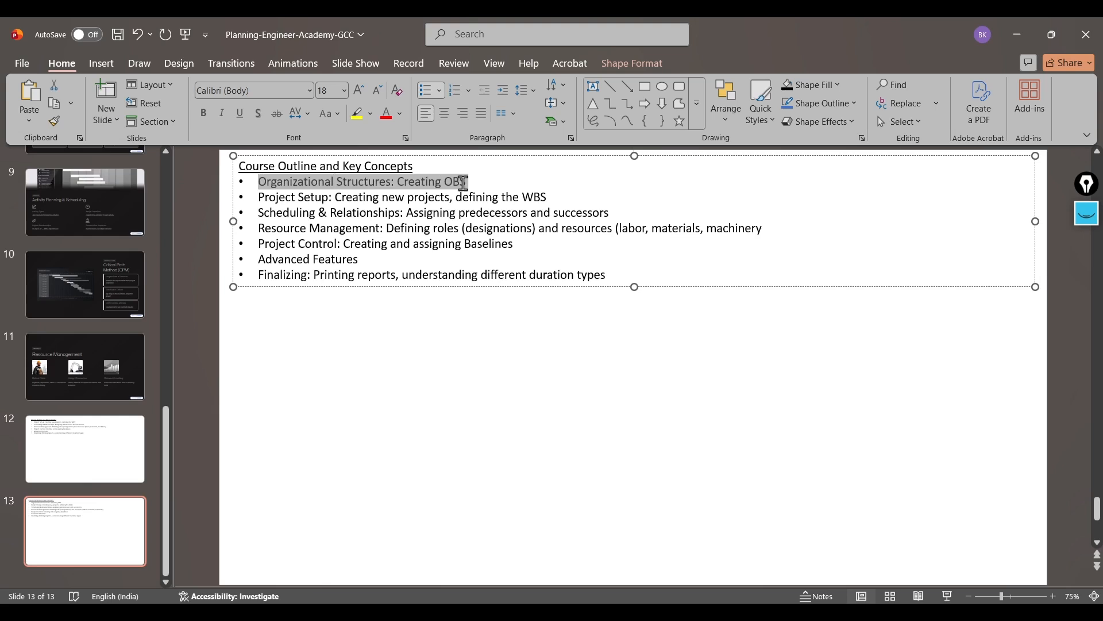
click(358, 113)
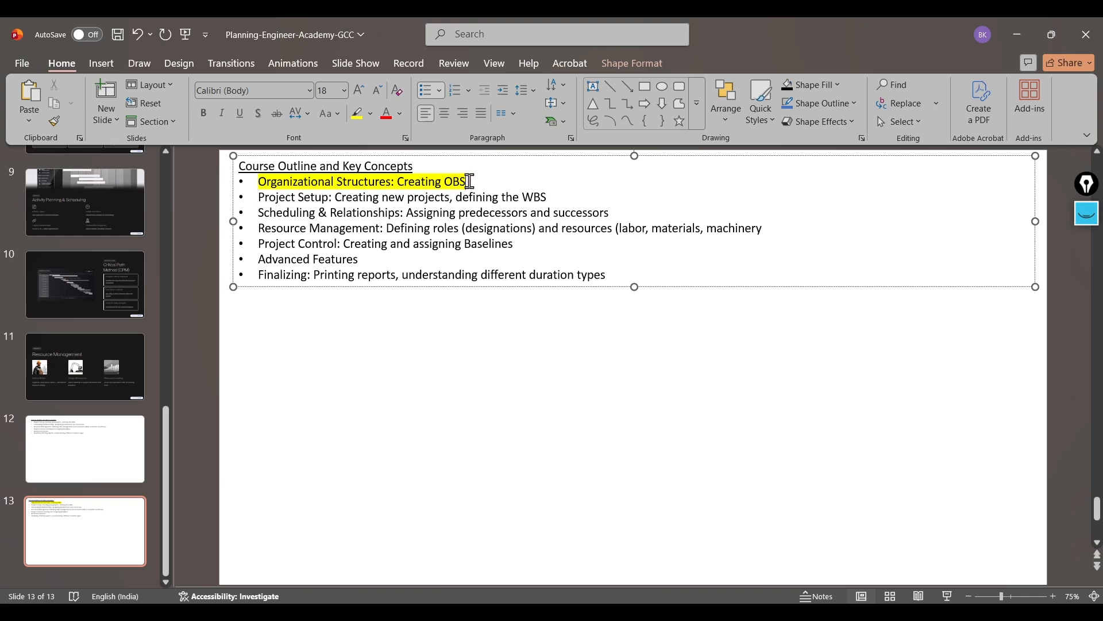
drag(268, 199, 545, 199)
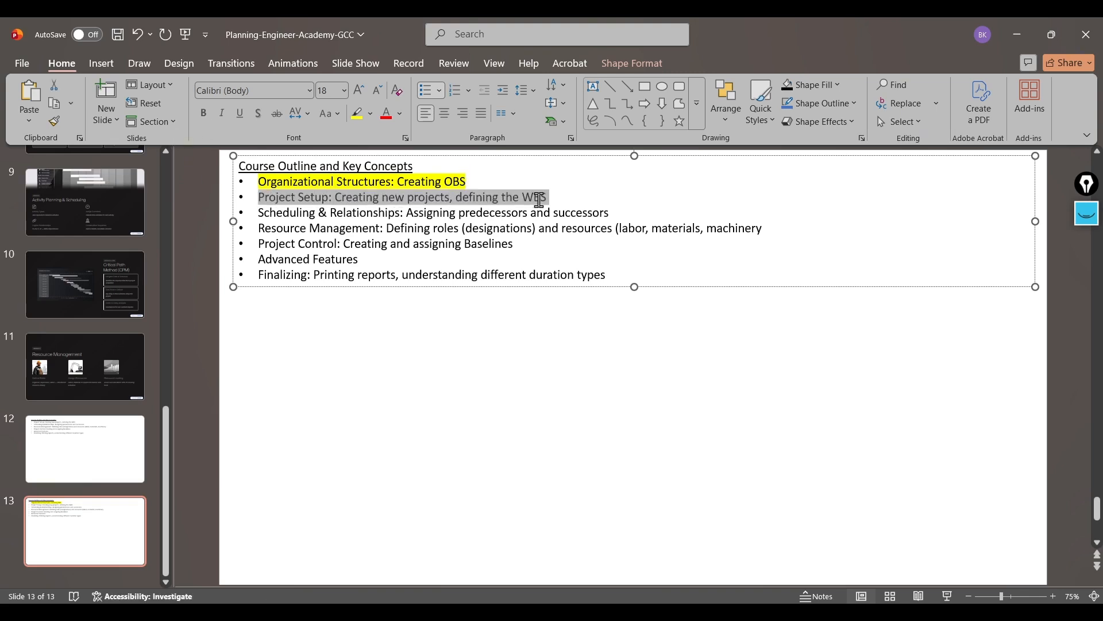
click(357, 114)
key(Right)
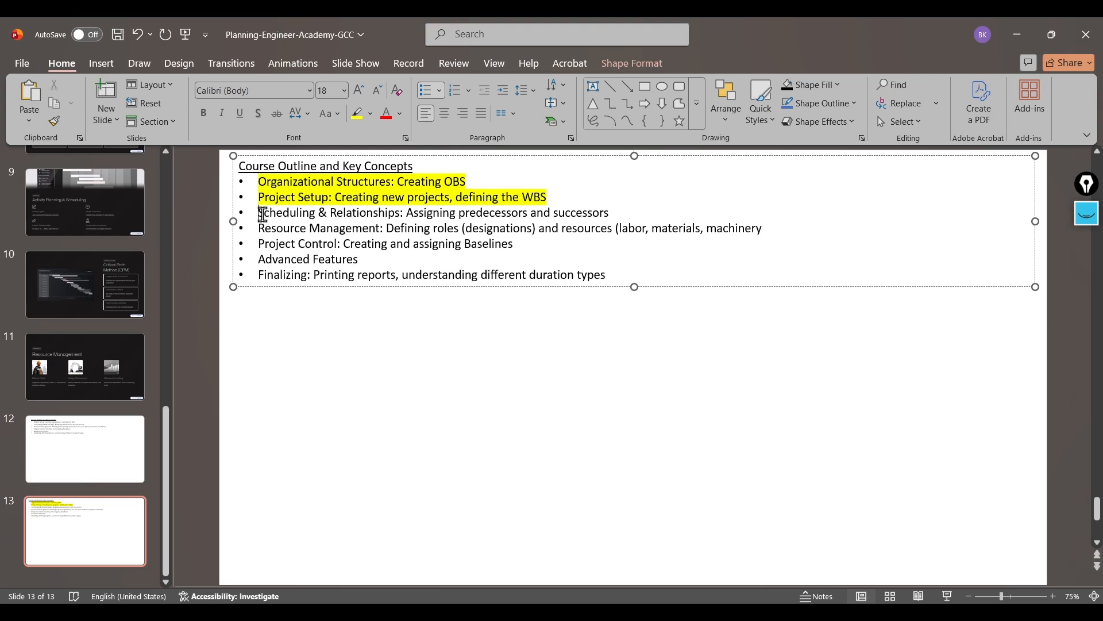
drag(260, 213, 645, 219)
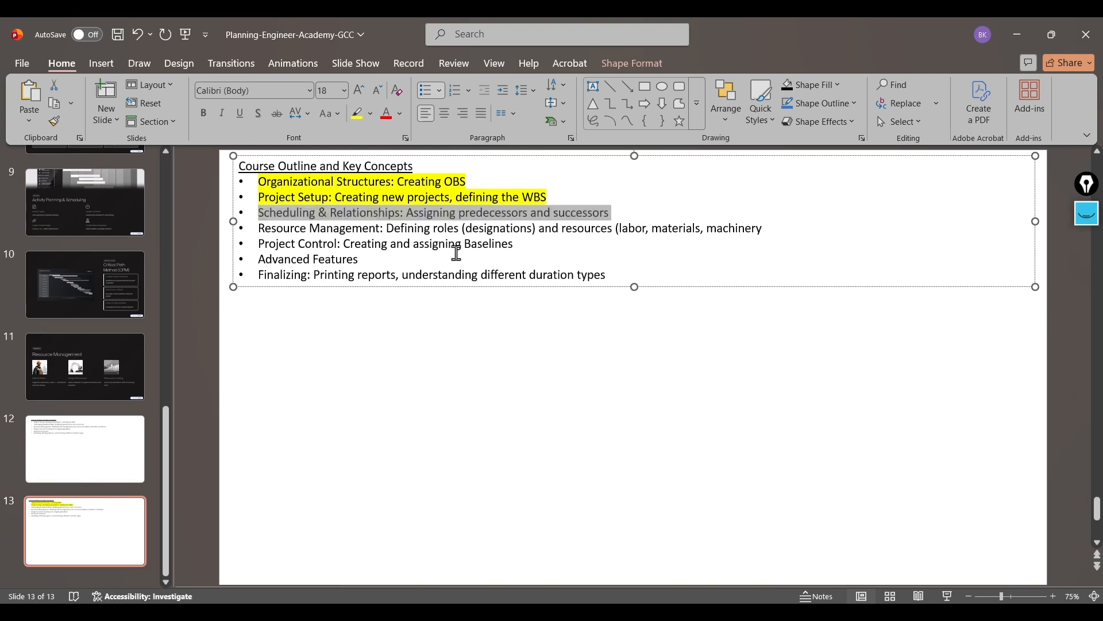
Switch to Primavera P6 Professional and show the list of all enterprise projects
click(661, 402)
click(790, 603)
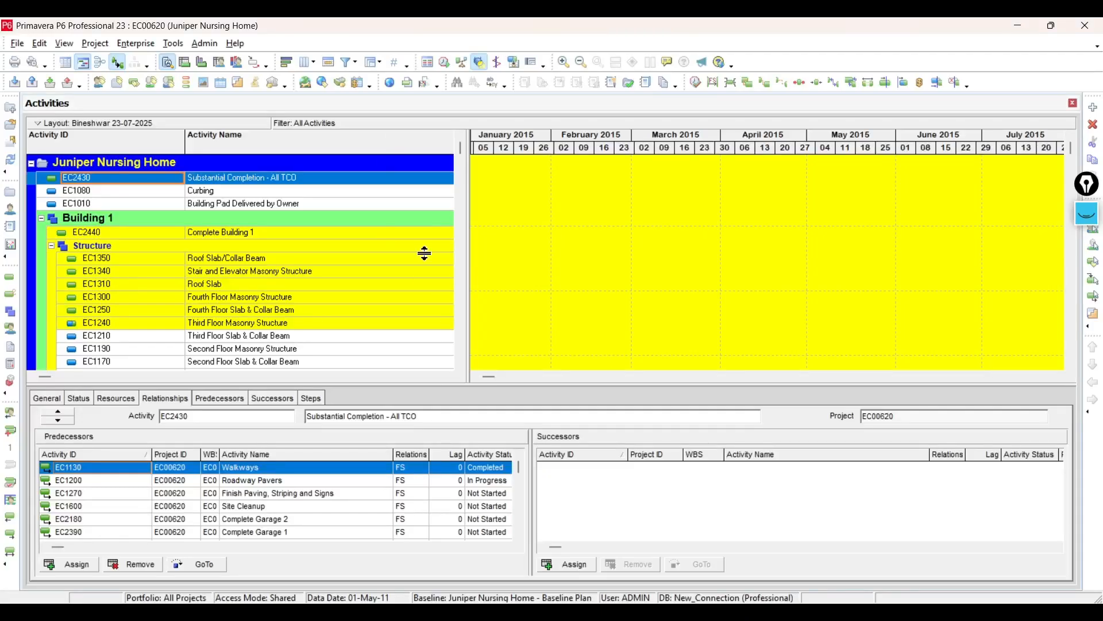
click(132, 44)
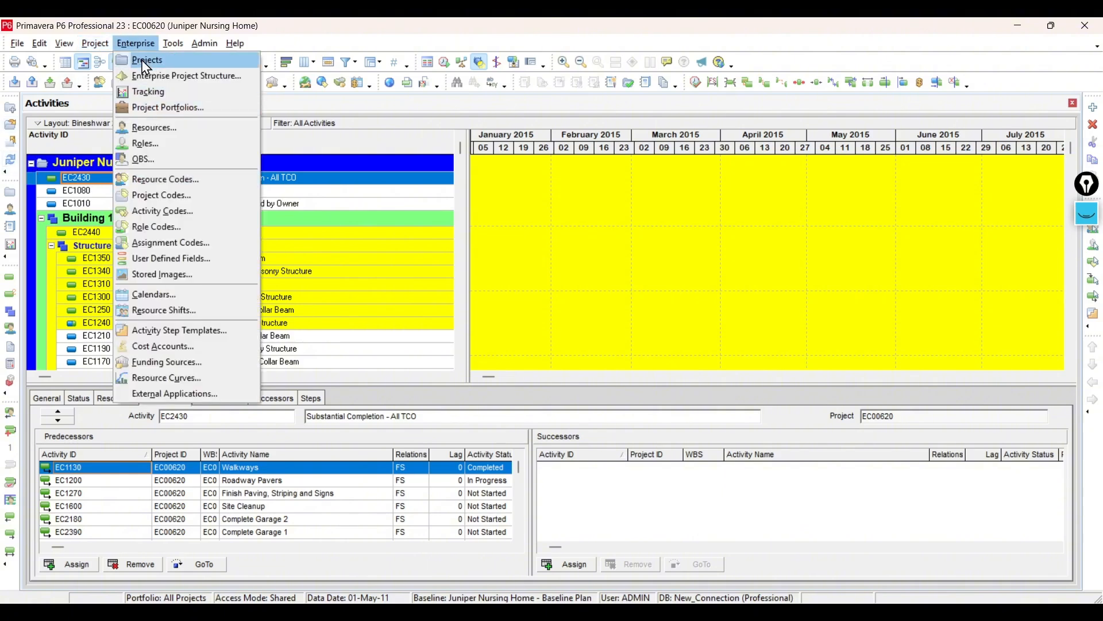
click(641, 277)
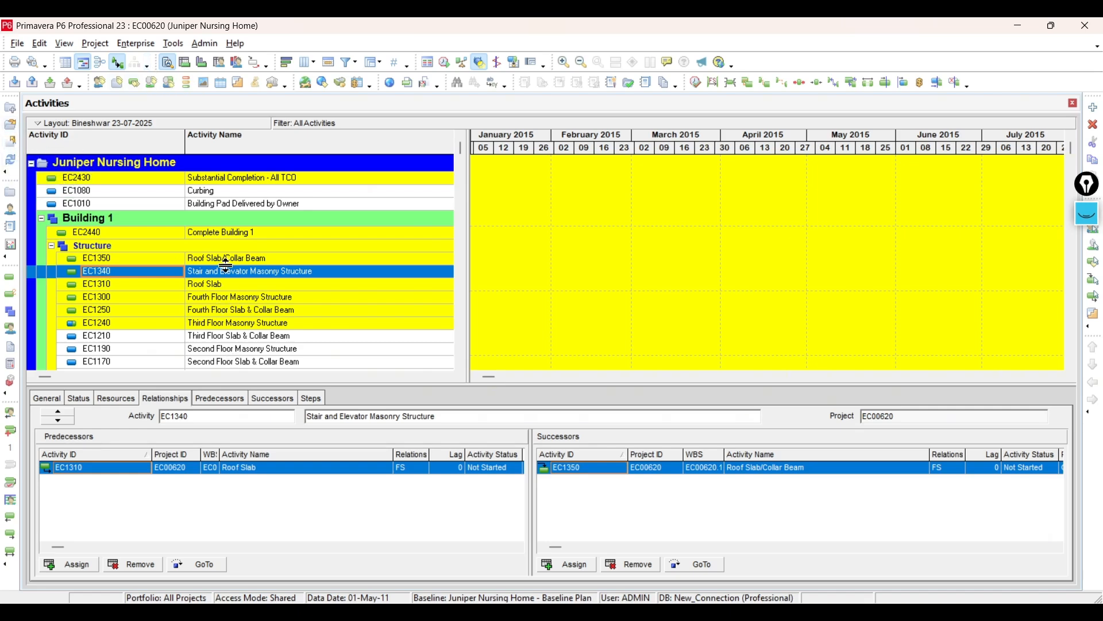
scroll(230, 272, down, 3)
scroll(229, 273, up, 3)
click(13, 197)
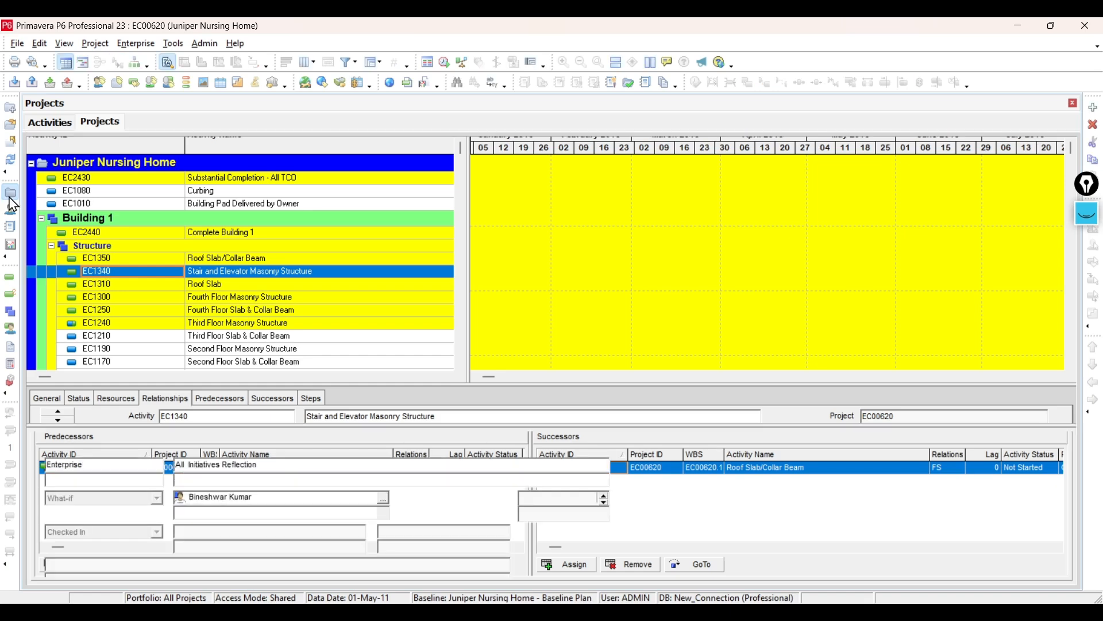
scroll(235, 299, down, 2)
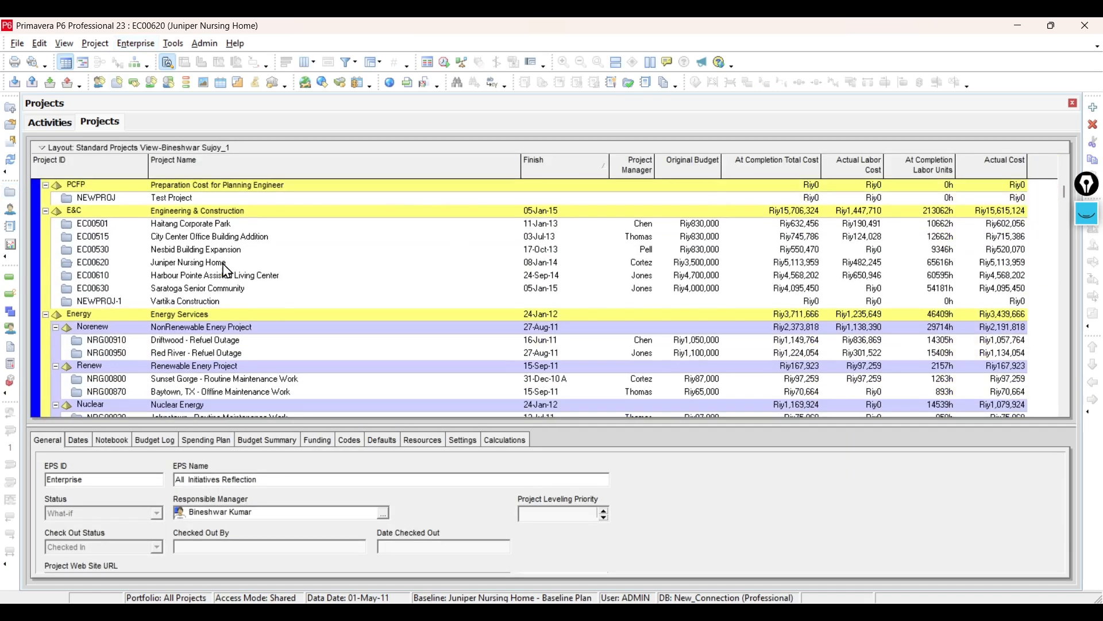
click(142, 44)
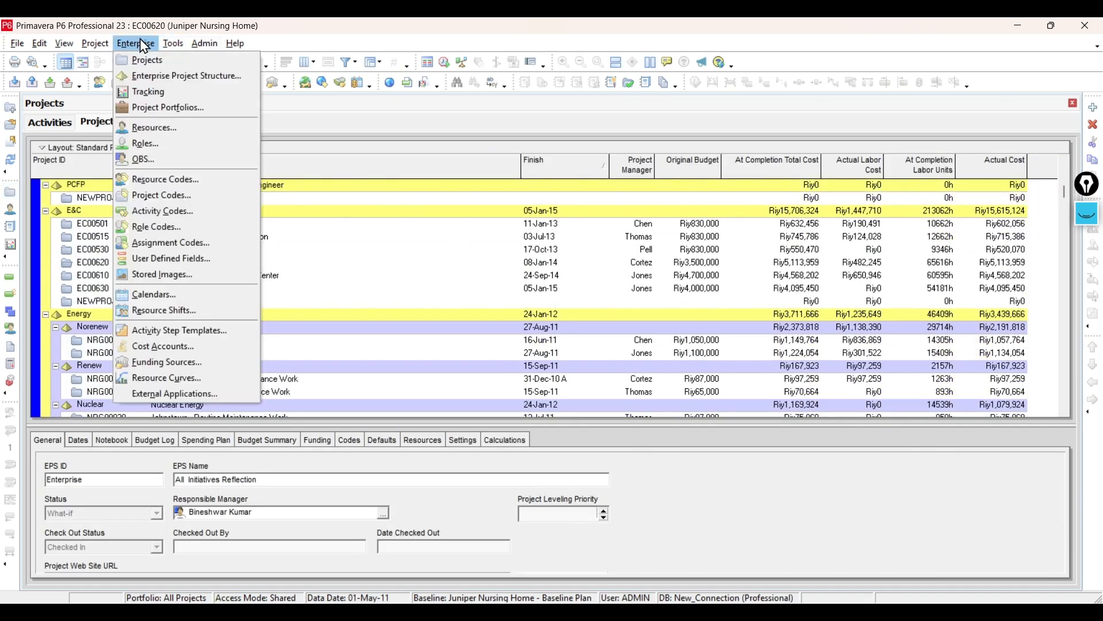
click(141, 63)
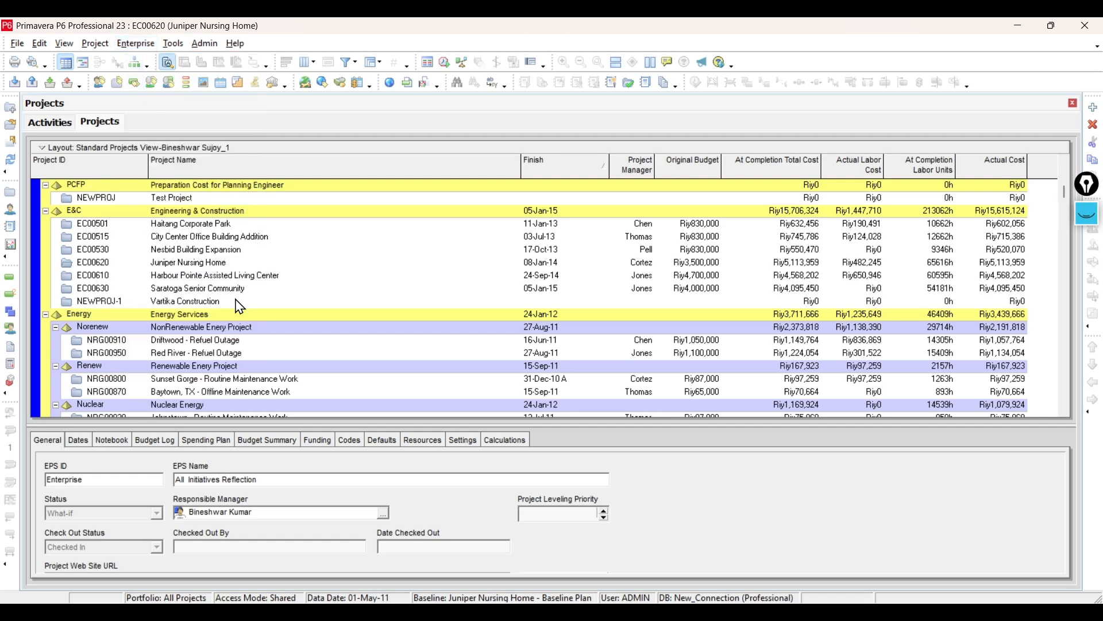
scroll(231, 285, down, 1)
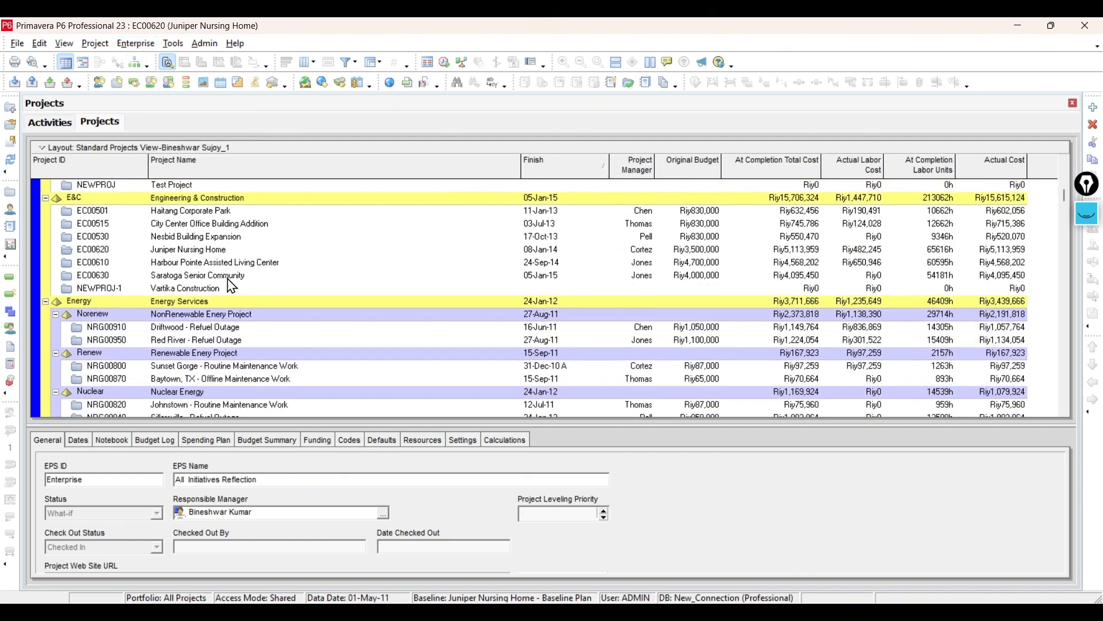
Open the City Center Office Building Addition project (EC00515) from the Engineering & Construction group
click(205, 226)
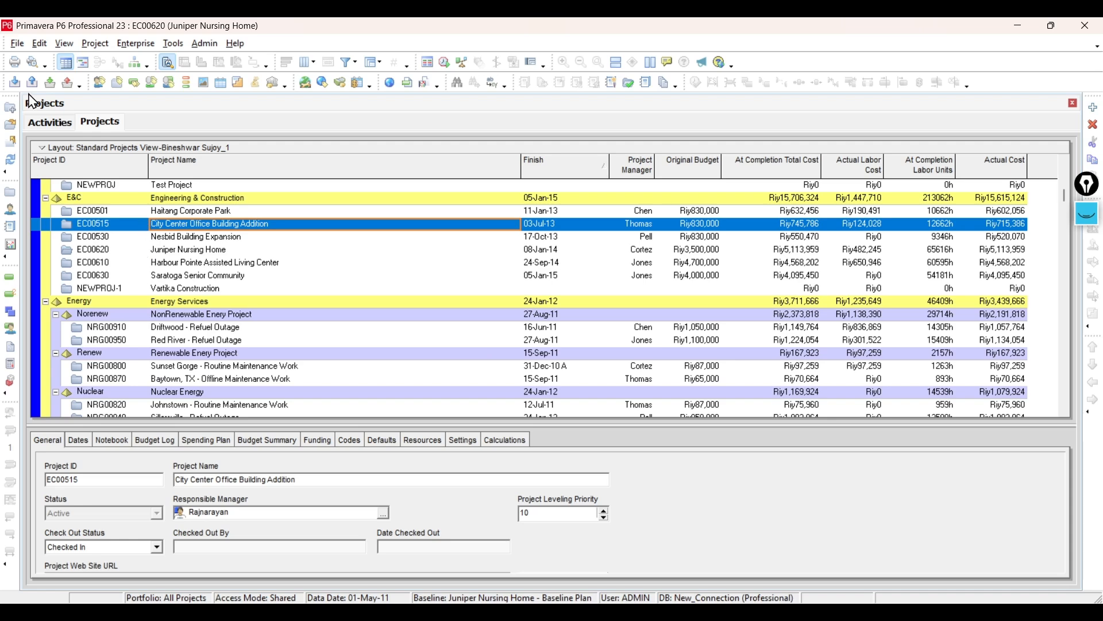
click(60, 127)
click(87, 118)
right_click(220, 236)
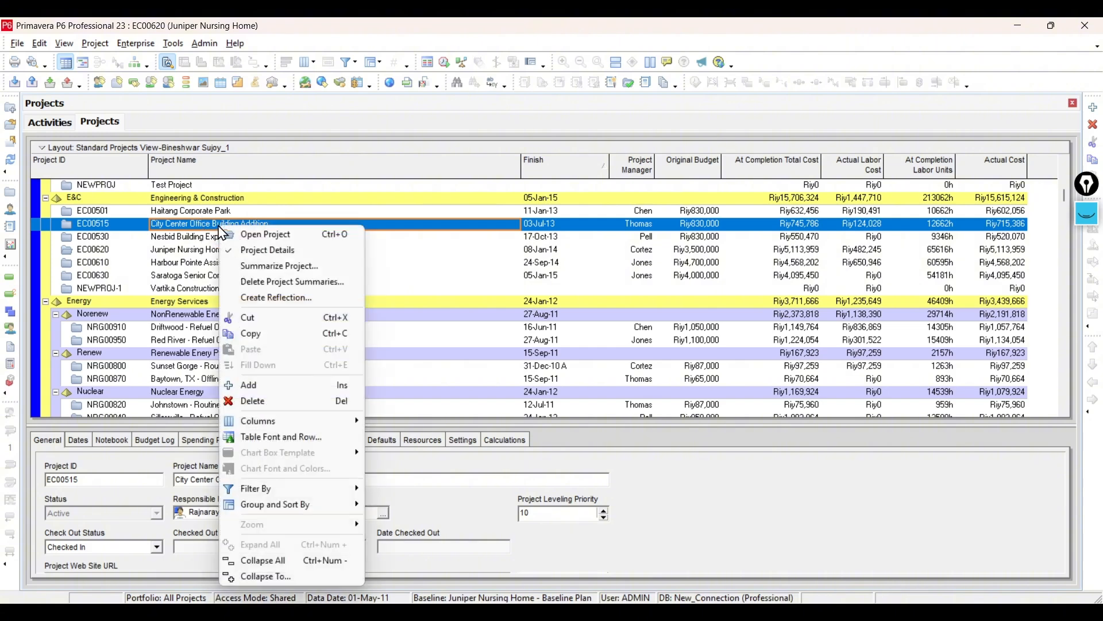
click(271, 234)
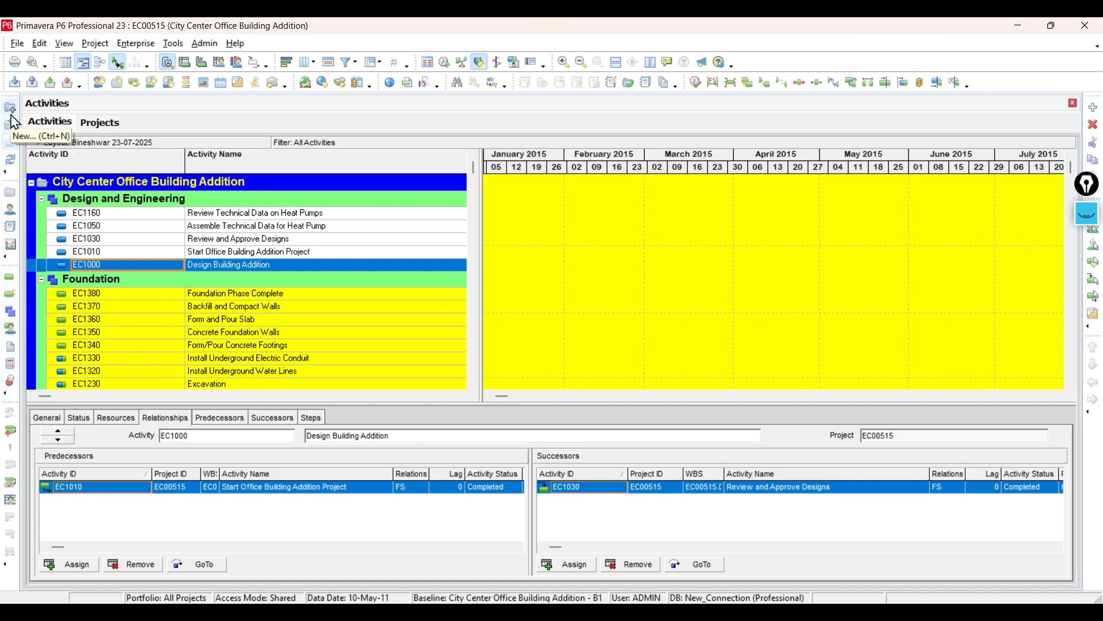
Open the Organizational Breakdown Structure and display it as a table instead of a chart
click(134, 43)
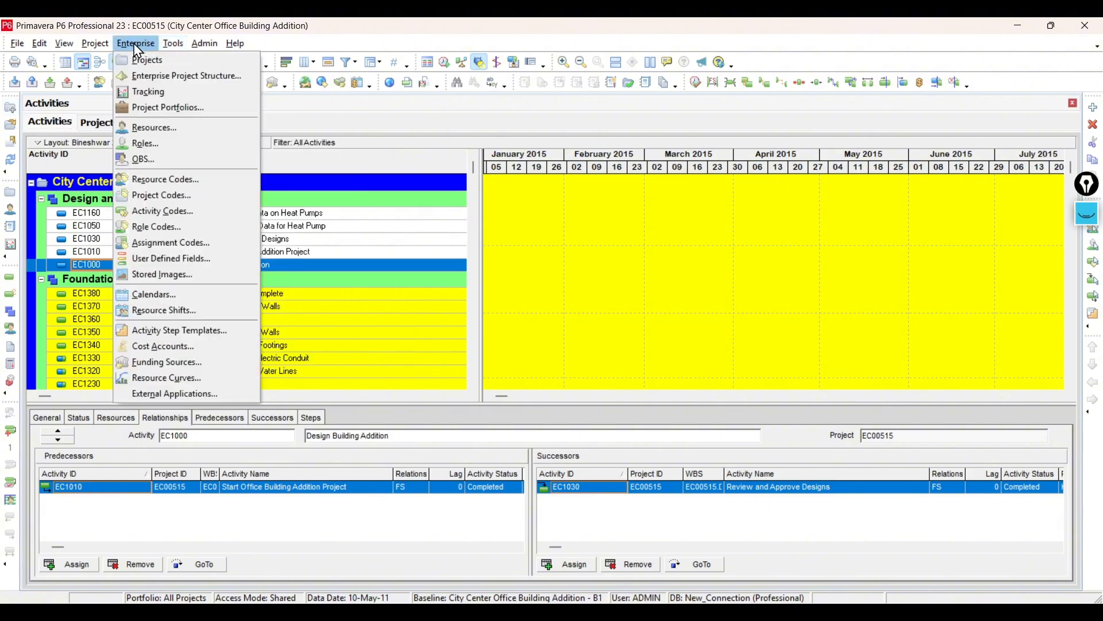
click(148, 166)
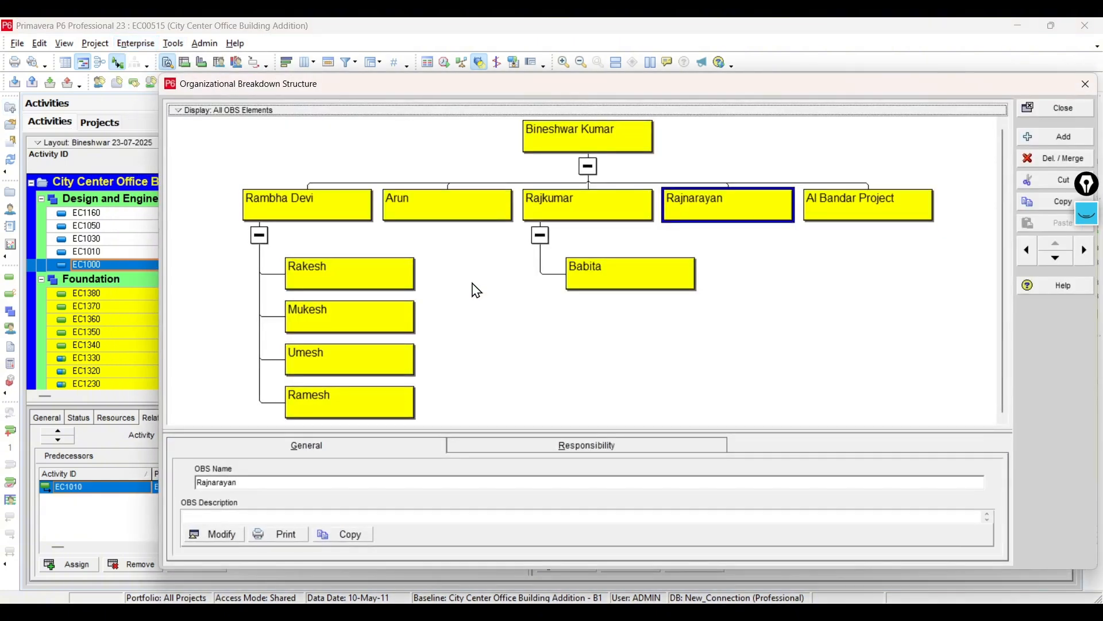
click(180, 111)
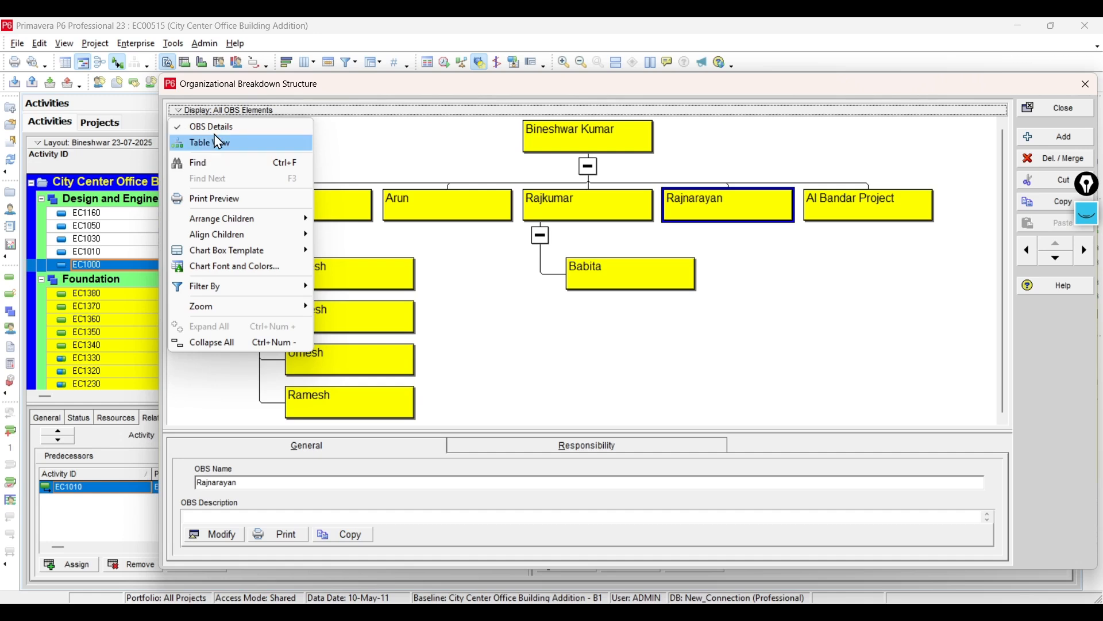
click(220, 144)
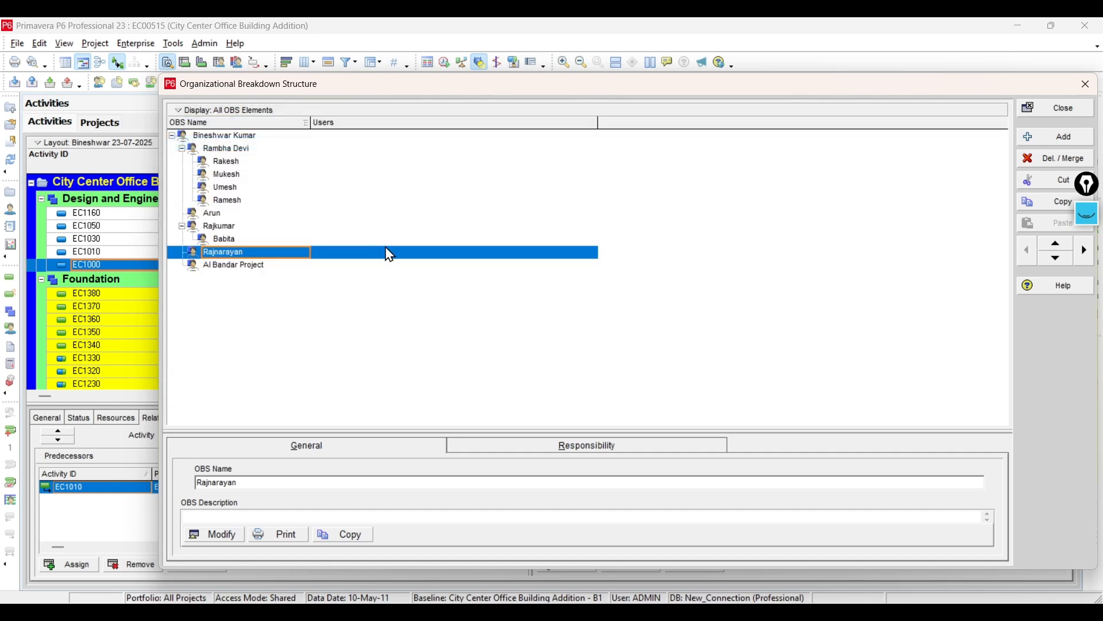
Filter the organizational structure by Current EPS/Projects and examine the responsible managers listed
click(238, 140)
click(183, 111)
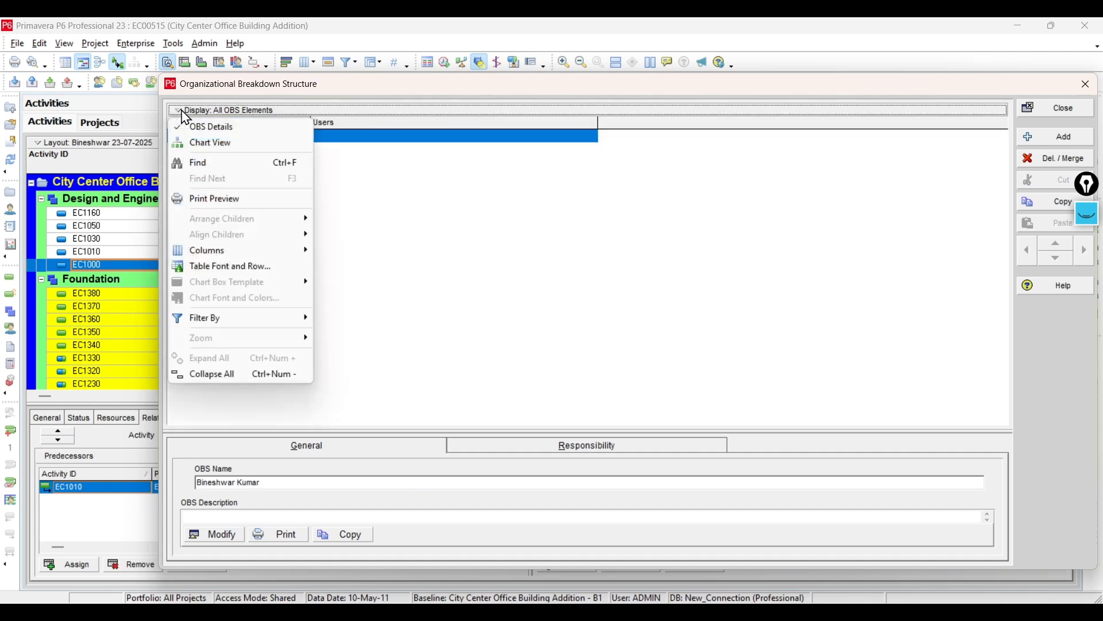
mouse_move(293, 318)
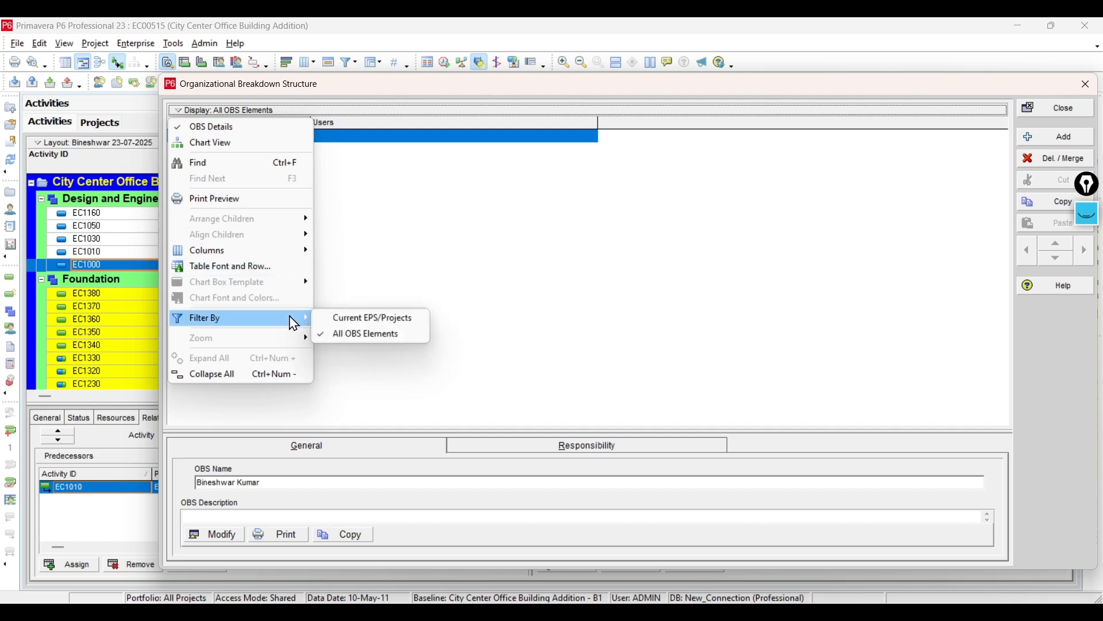
click(402, 321)
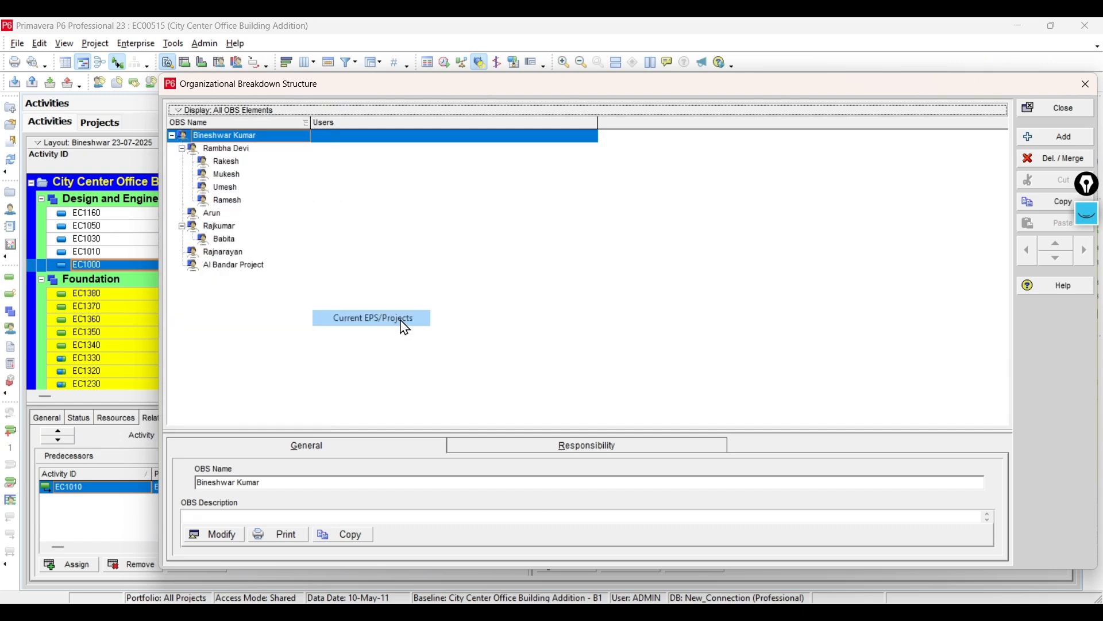
click(179, 115)
click(451, 337)
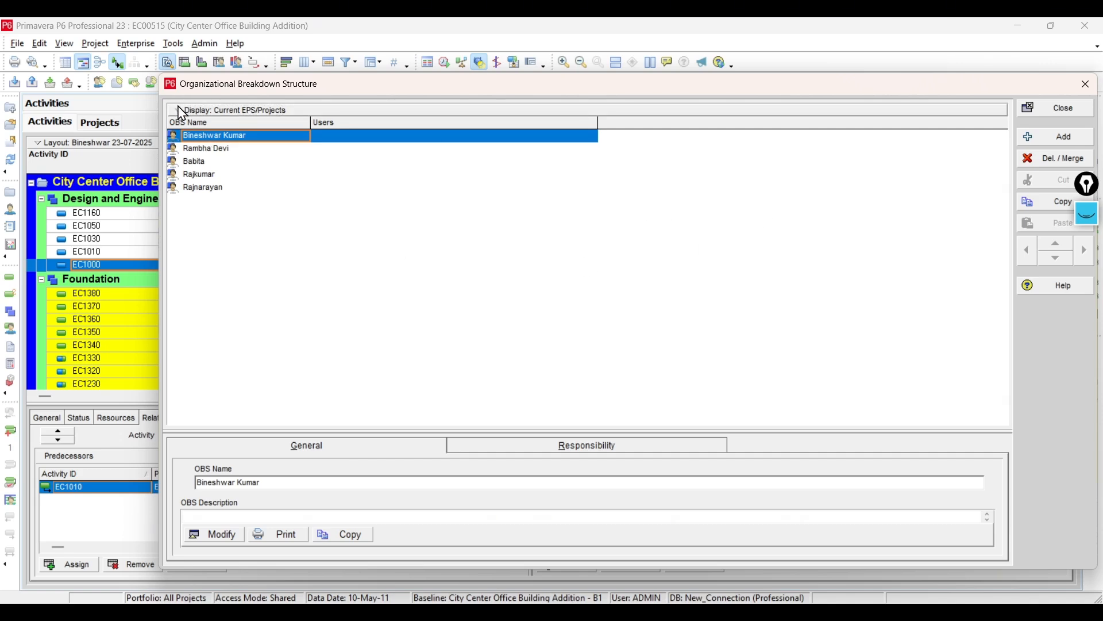
click(227, 151)
click(232, 137)
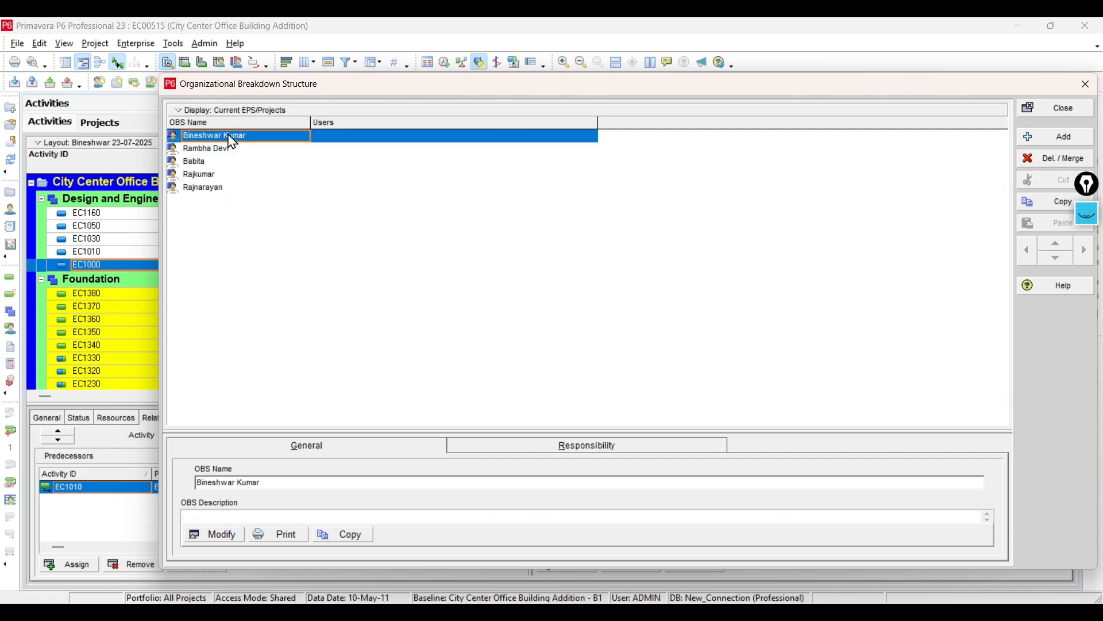
click(227, 151)
click(226, 163)
click(219, 176)
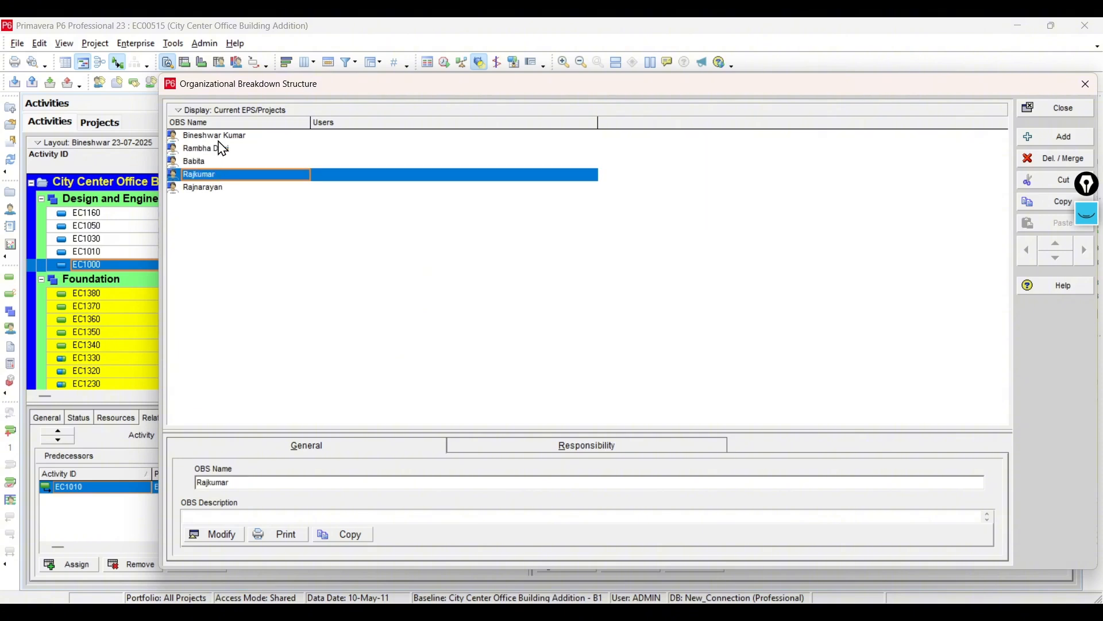
click(222, 149)
Add an OBS element after the last manager in the filtered list, accepting the change to all OBS elements, and enter the new member's first name
click(216, 189)
click(1062, 145)
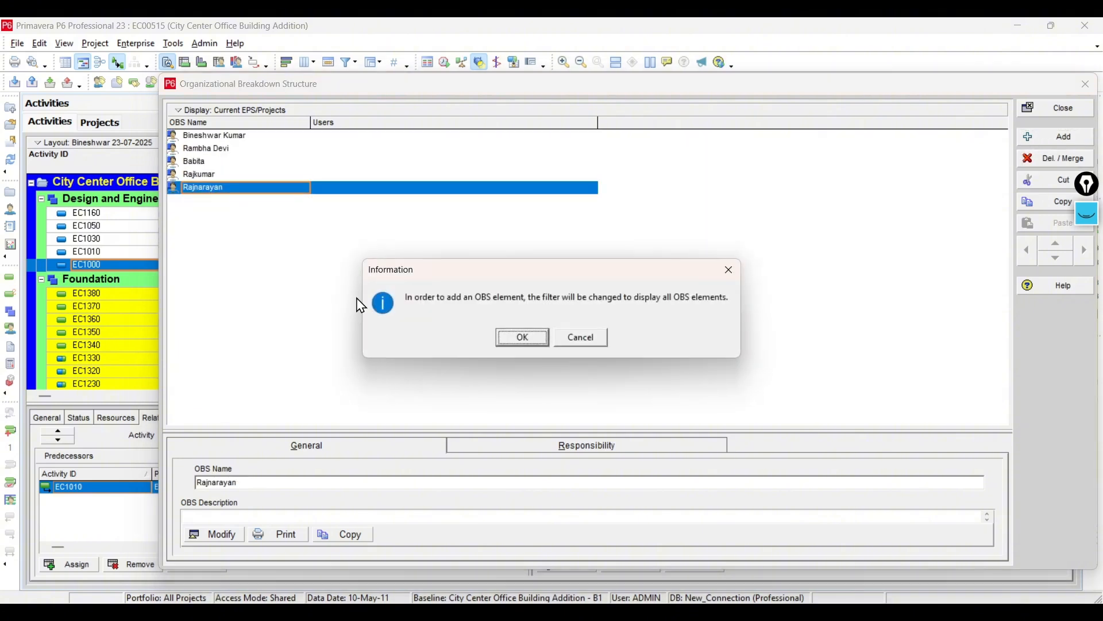
click(508, 337)
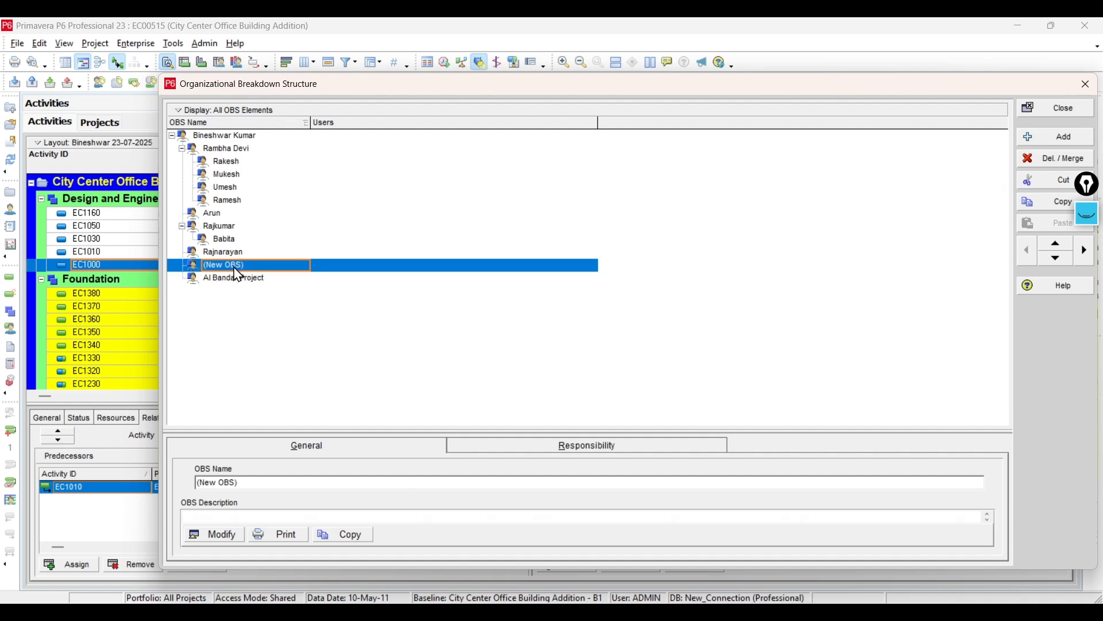
click(252, 266)
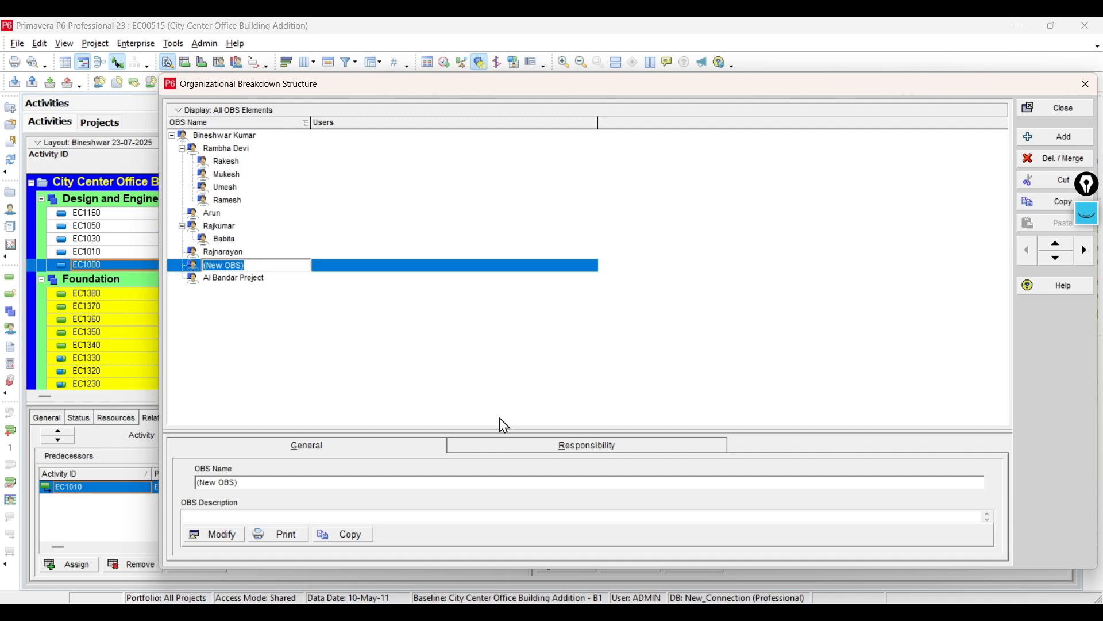
text(Rame)
key(Return)
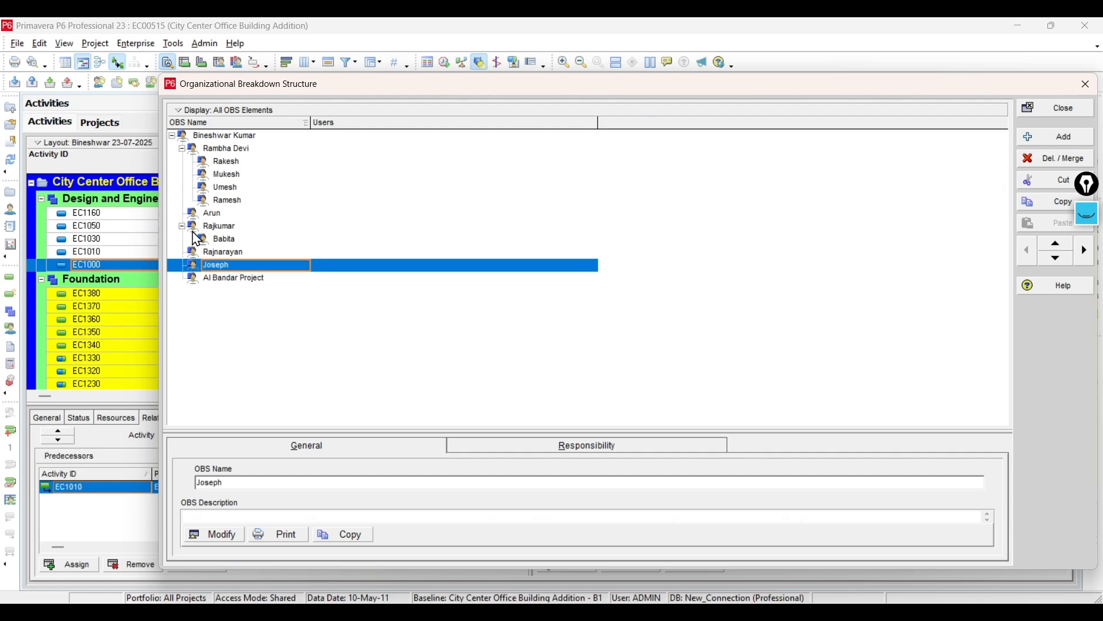
Indent the new OBS element one level so it reports to the manager directly above it
click(224, 252)
click(223, 263)
click(1092, 253)
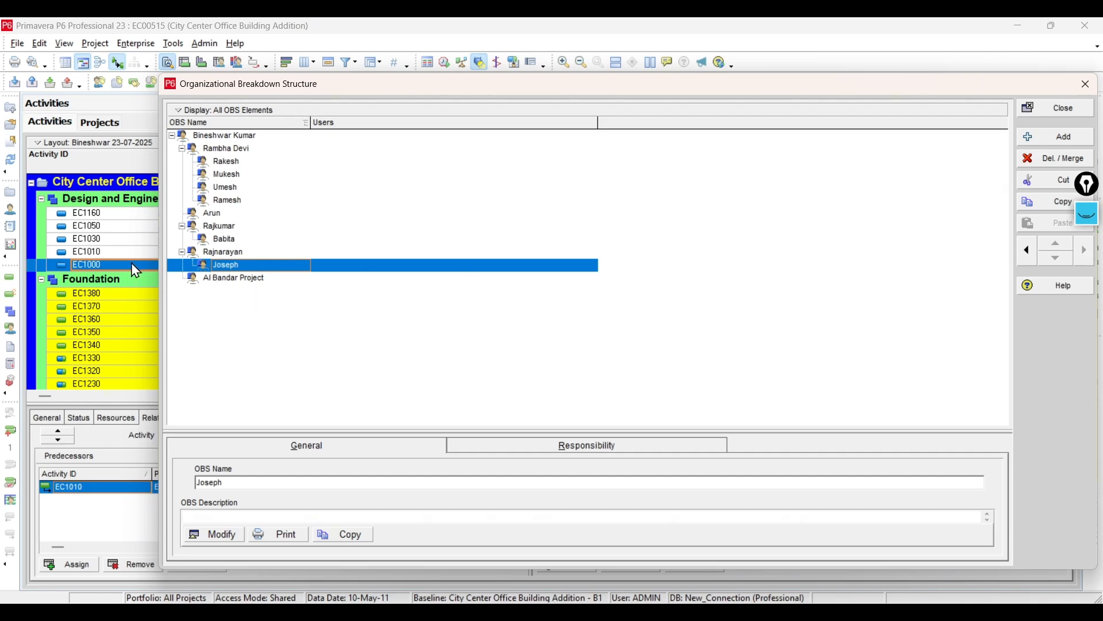
Check the new element's place in the OBS chart view and return to the table view
click(183, 111)
click(225, 143)
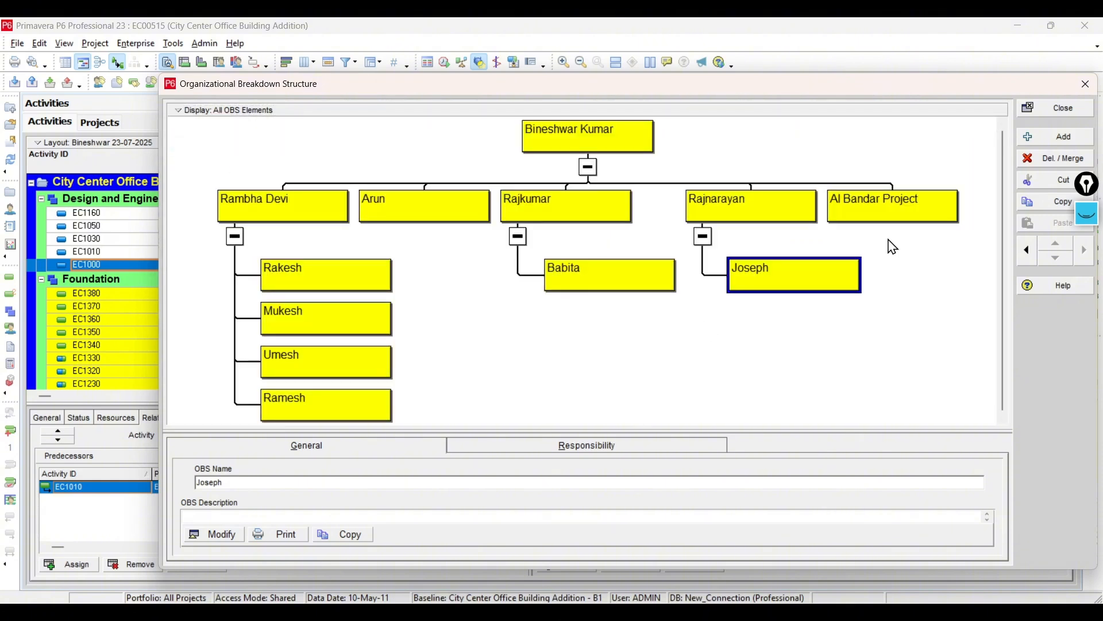
click(187, 111)
click(223, 141)
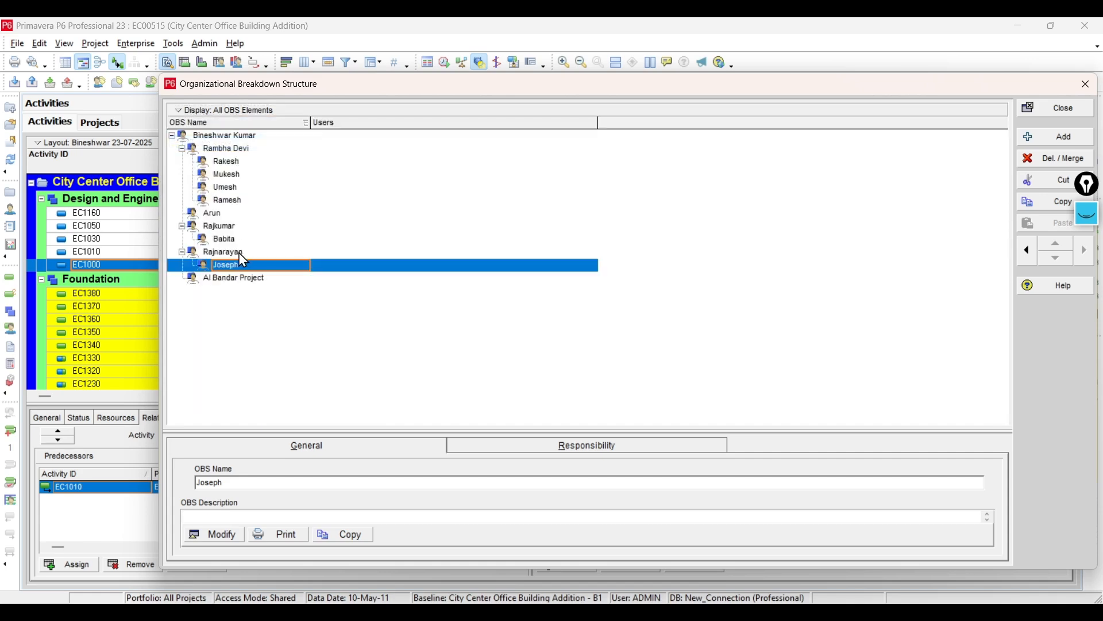
Hide the OBS details, view the structure as a chart and return to the table view
click(188, 109)
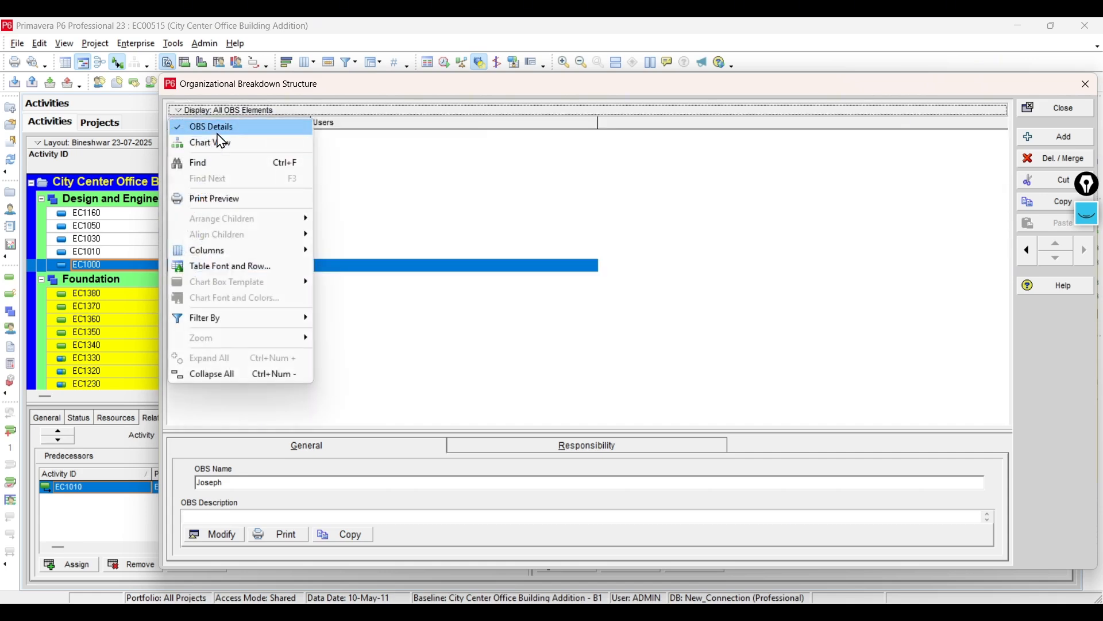
click(221, 128)
click(194, 110)
click(210, 144)
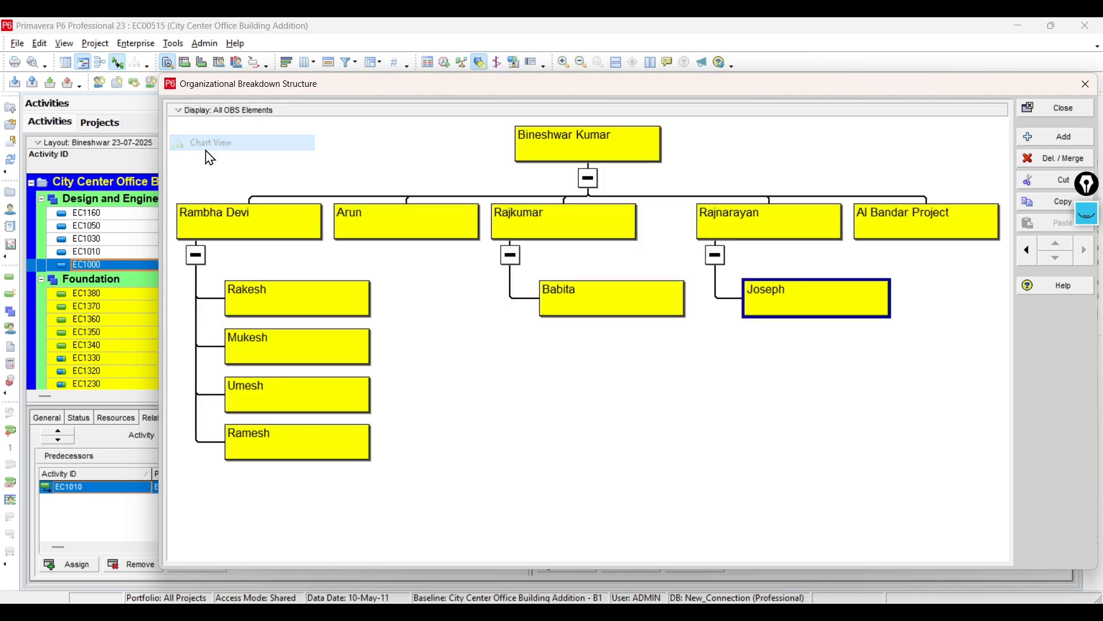
click(178, 109)
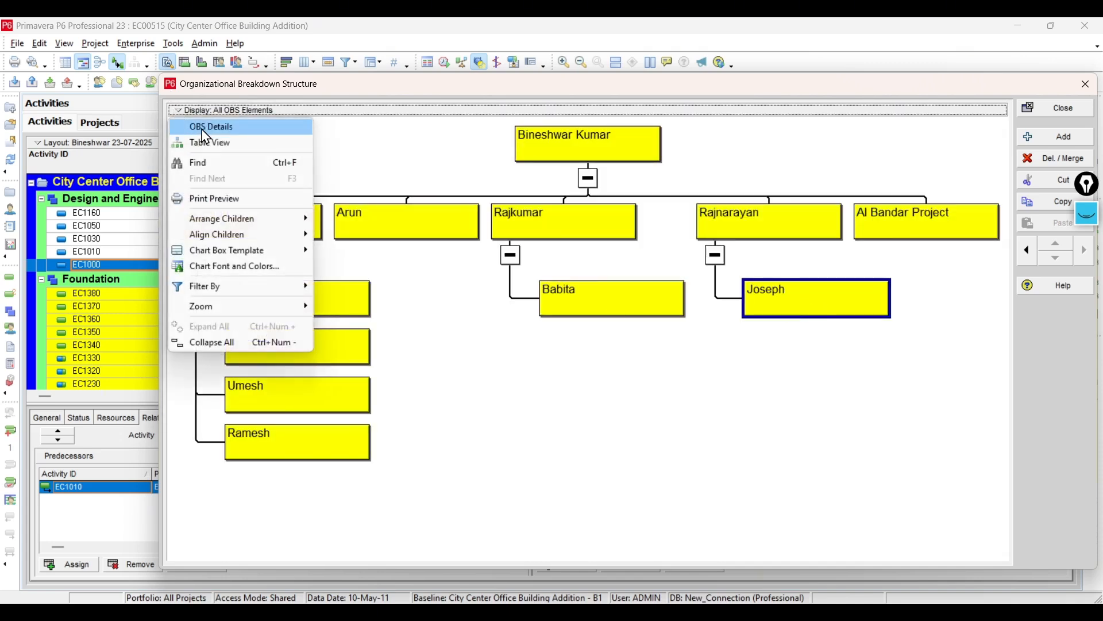
click(207, 142)
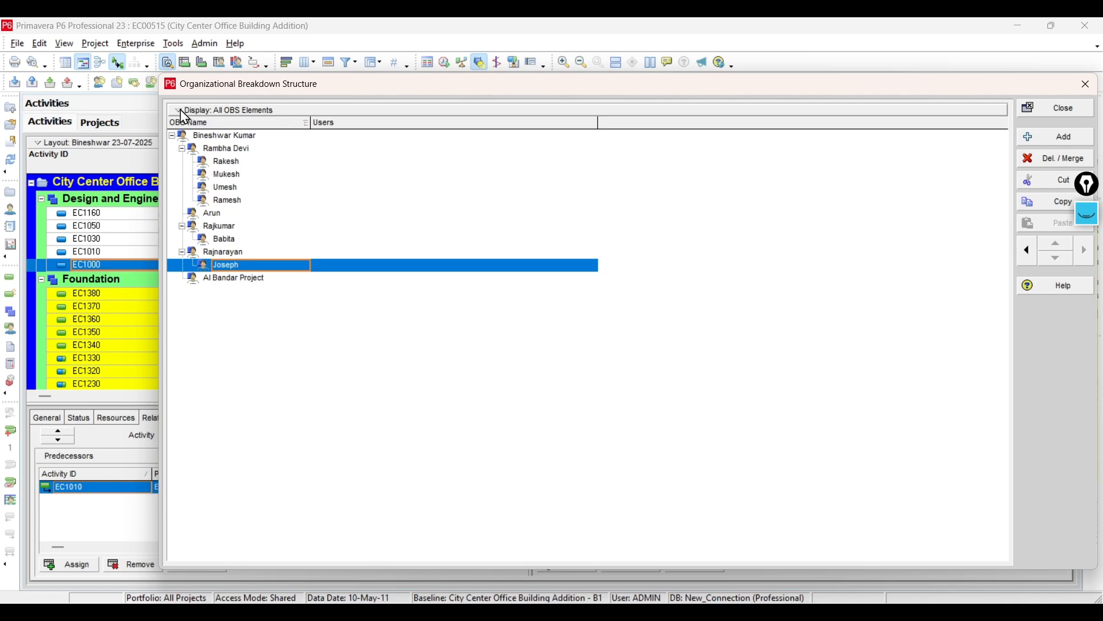
Examine the new member's reporting line in the OBS chart view and select that member's box
click(185, 112)
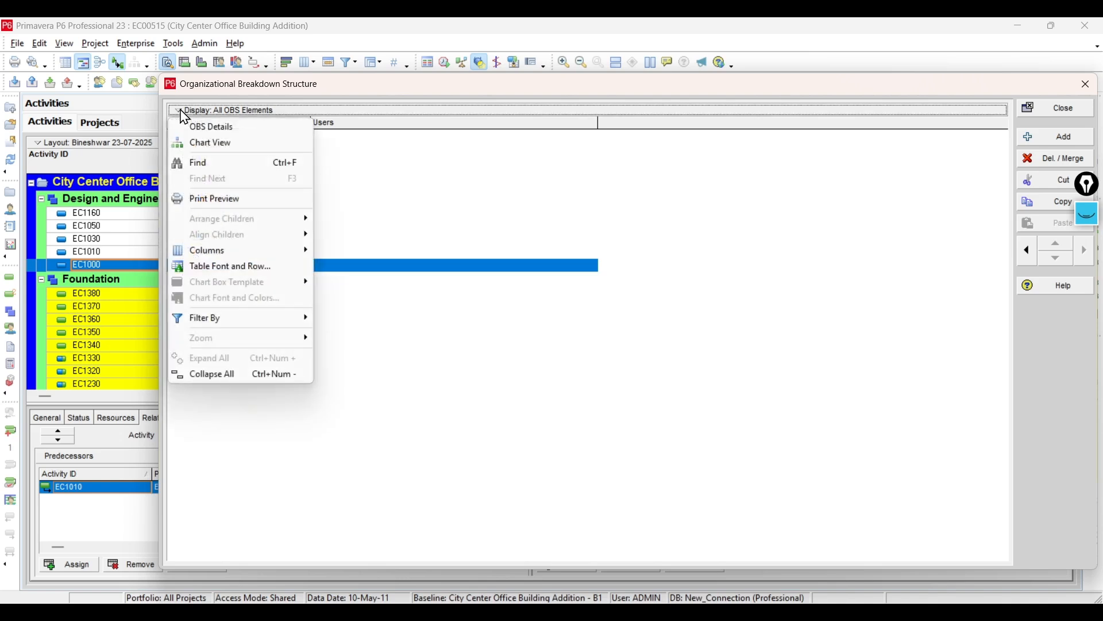
click(225, 144)
drag(331, 373, 339, 364)
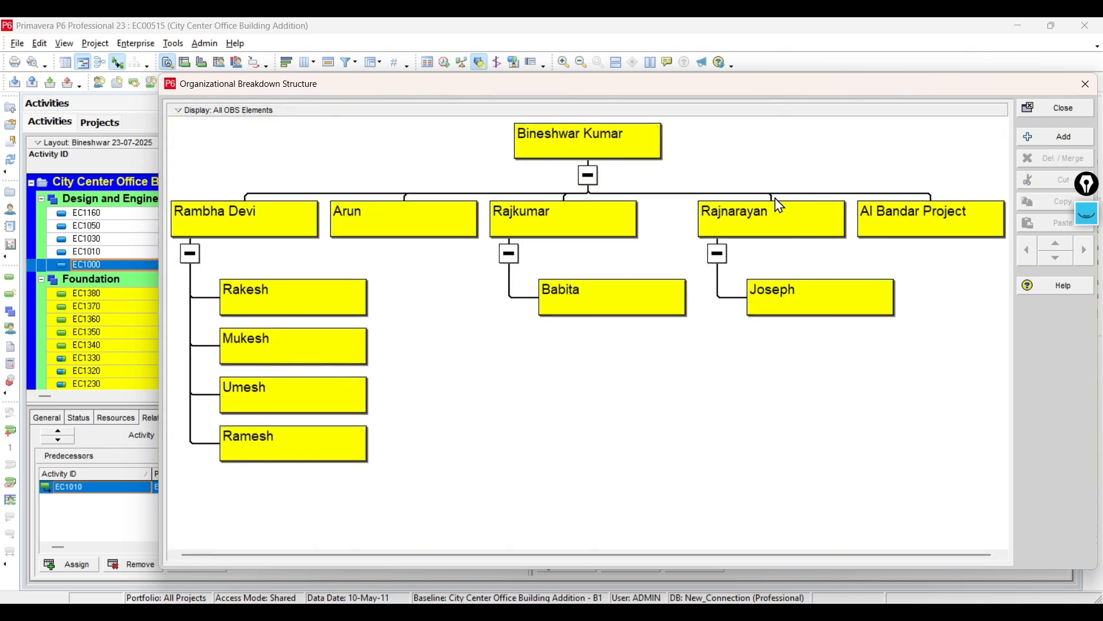
click(783, 300)
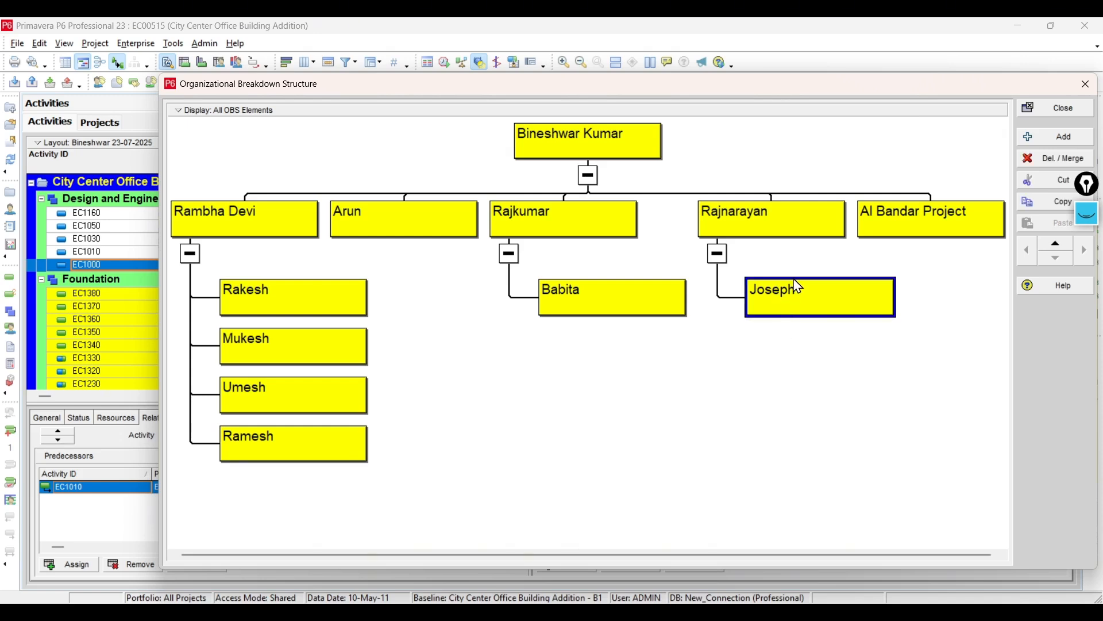
Outdent the new OBS element one level to the managers' level from the table view and check its position in the chart
click(198, 111)
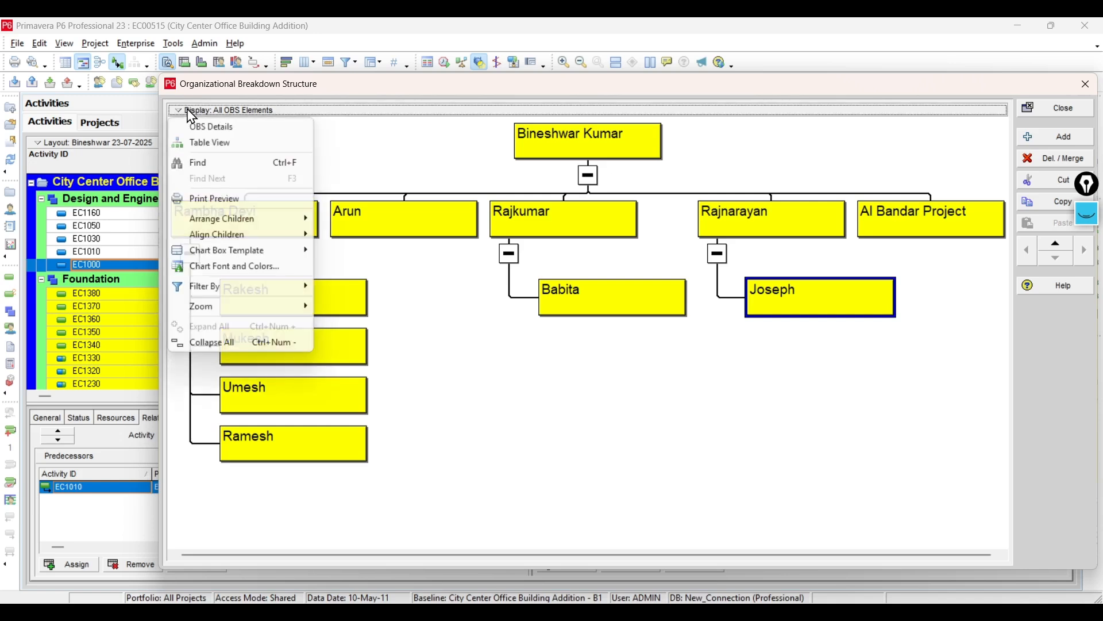
click(218, 144)
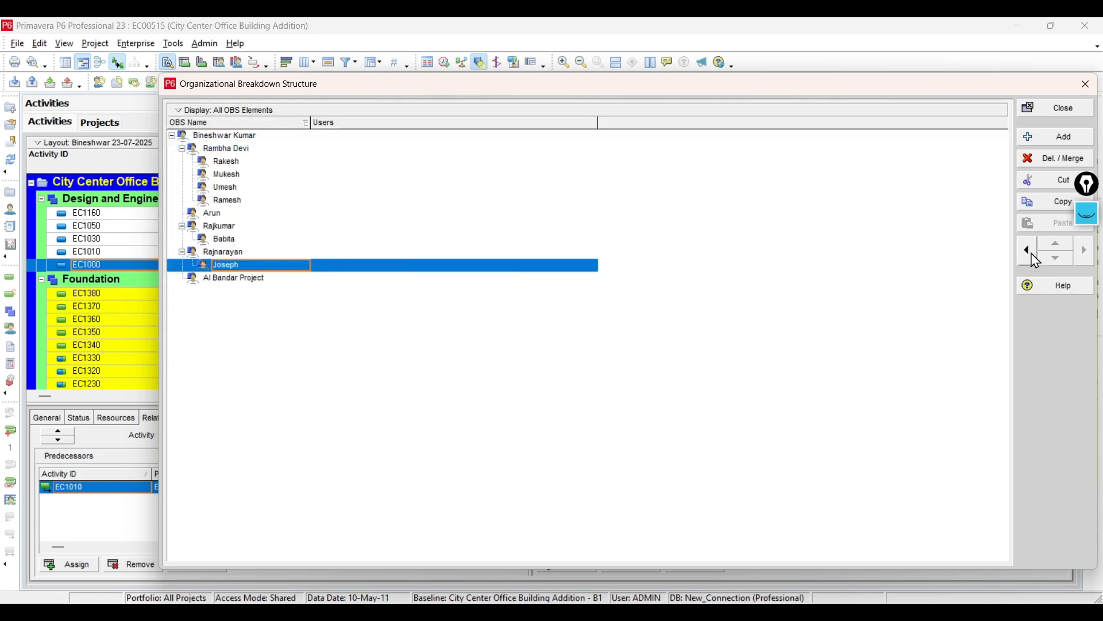
click(181, 112)
click(241, 144)
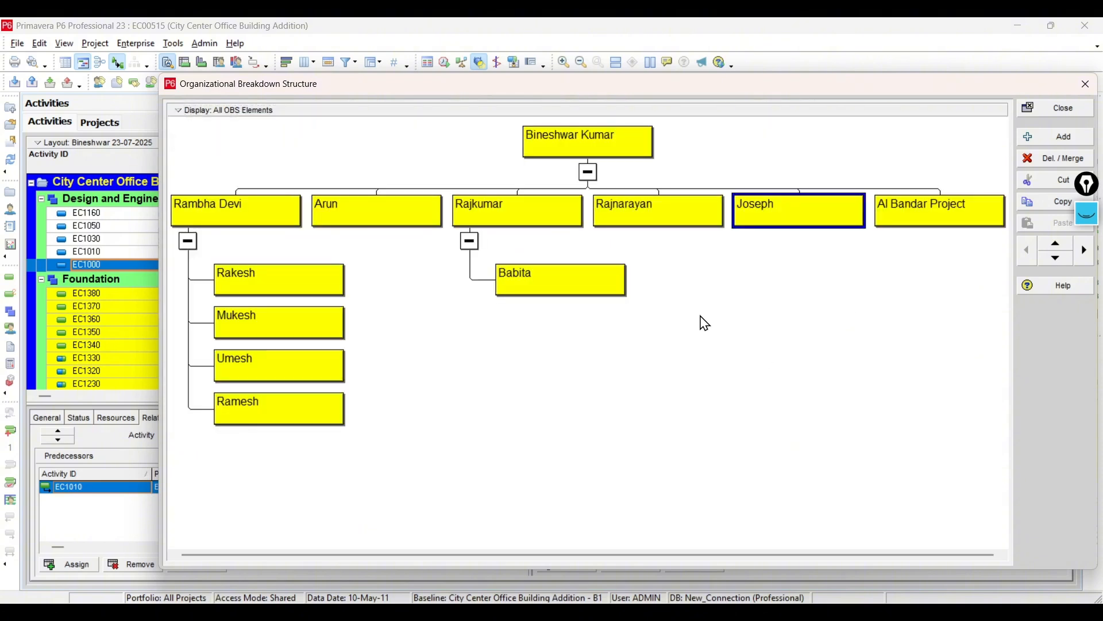
click(697, 222)
click(764, 217)
Open the screen annotation tools and erase the old pen marks over the OBS chart
click(1085, 214)
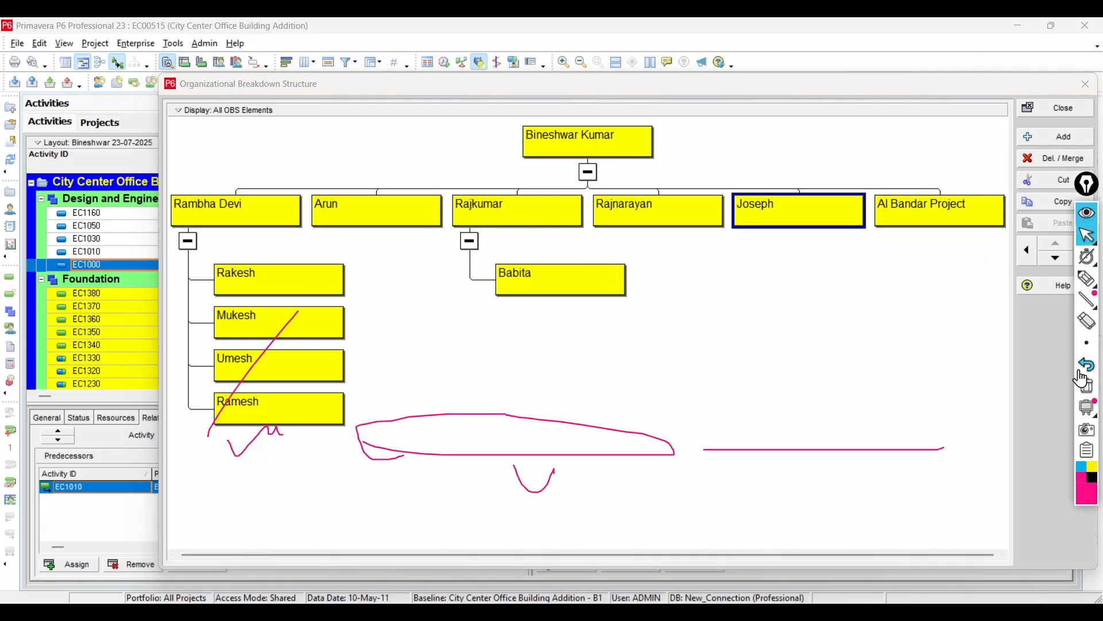
click(1084, 319)
mouse_move(900, 404)
mouse_down()
mouse_move(511, 380)
mouse_move(217, 319)
mouse_move(407, 444)
mouse_up()
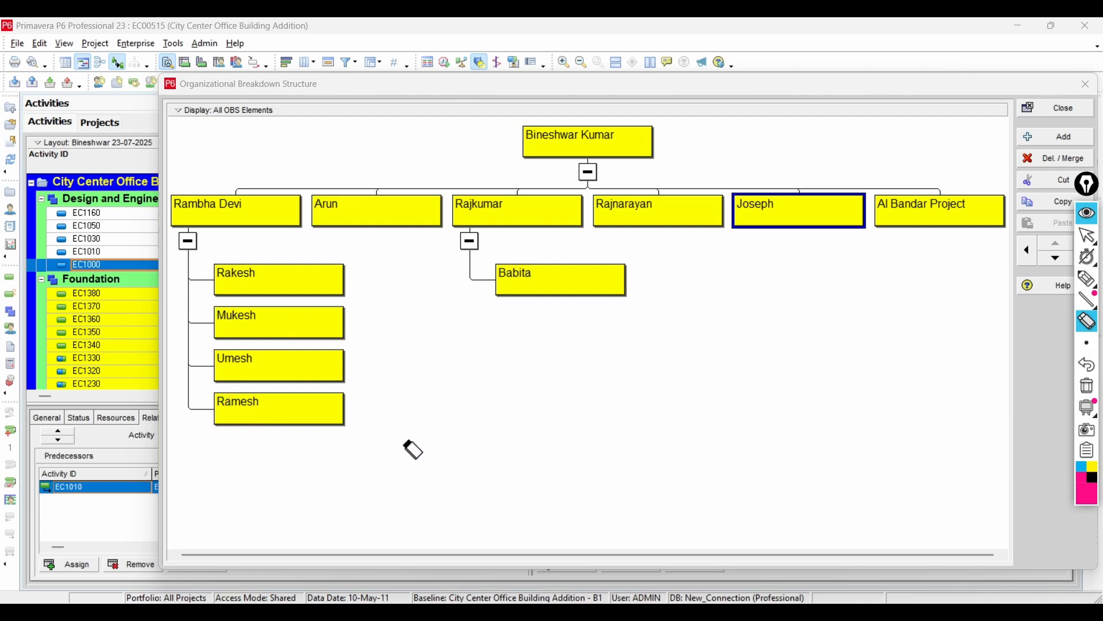
Annotate the chart with the pen, marking the top box and the boxes on the managers' level below it
click(1087, 279)
click(1028, 287)
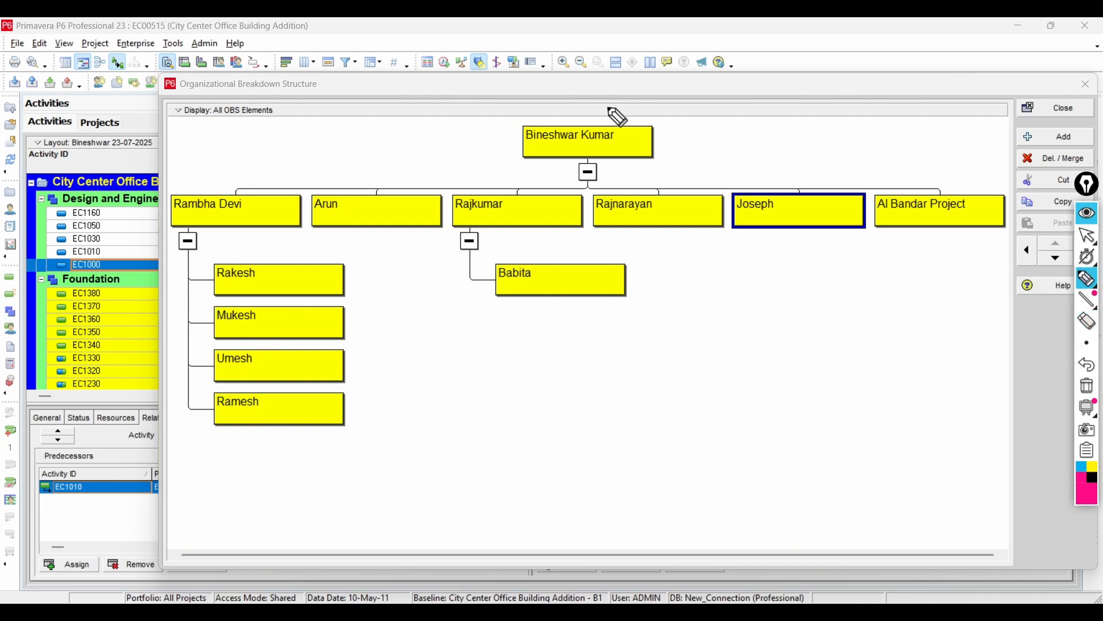
drag(623, 140, 838, 108)
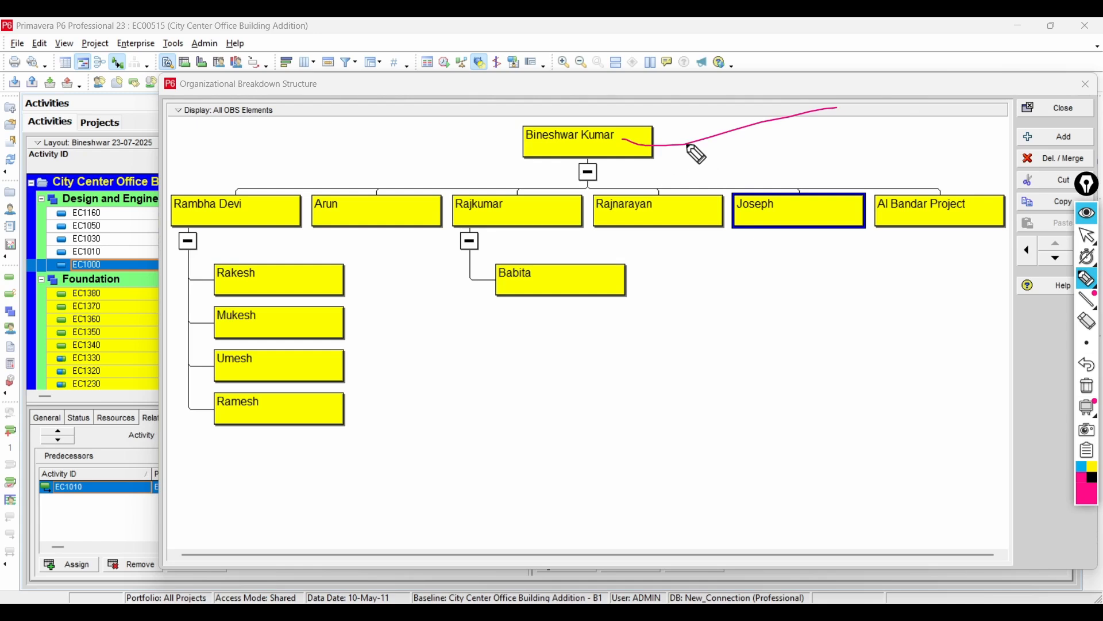
mouse_move(697, 153)
mouse_down()
mouse_move(690, 173)
mouse_move(680, 163)
mouse_move(743, 147)
mouse_move(705, 137)
mouse_up()
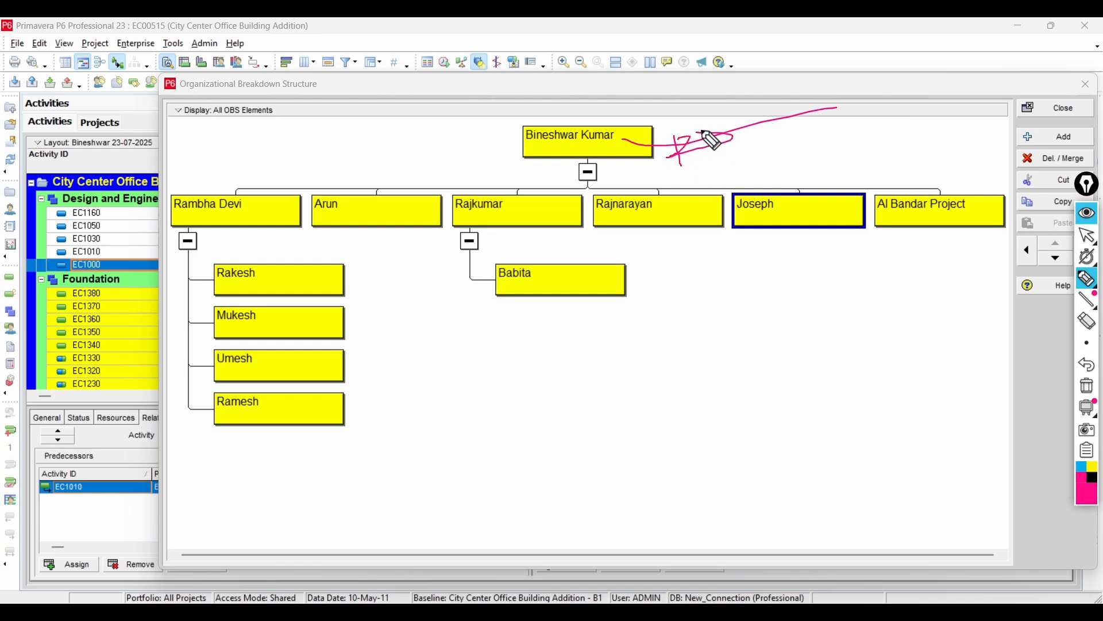
drag(235, 213, 281, 189)
drag(374, 220, 402, 204)
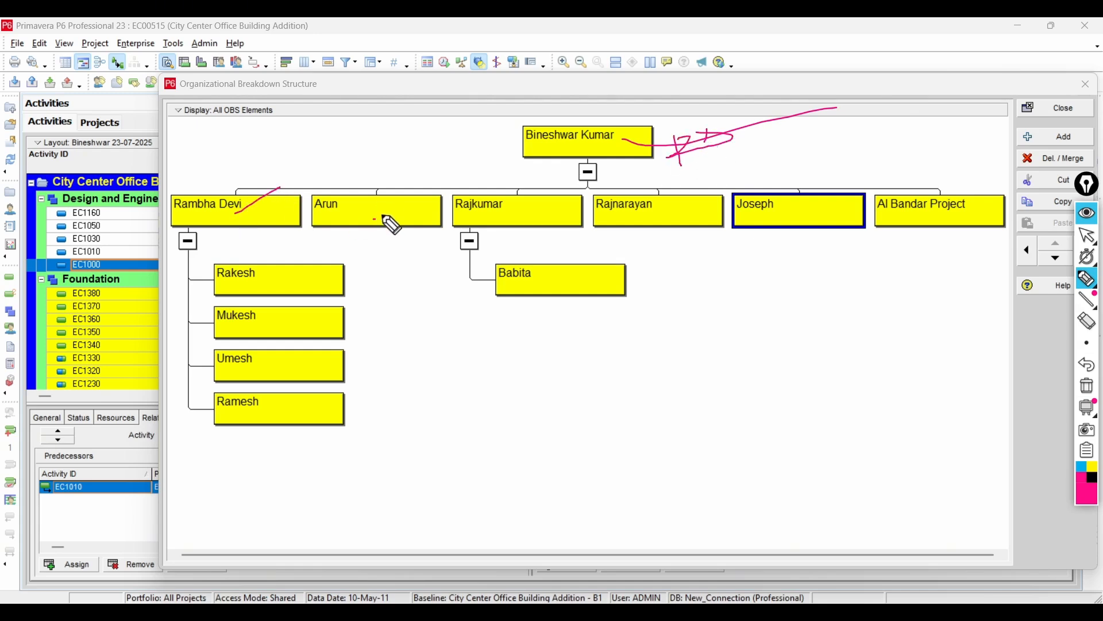
drag(508, 220, 606, 175)
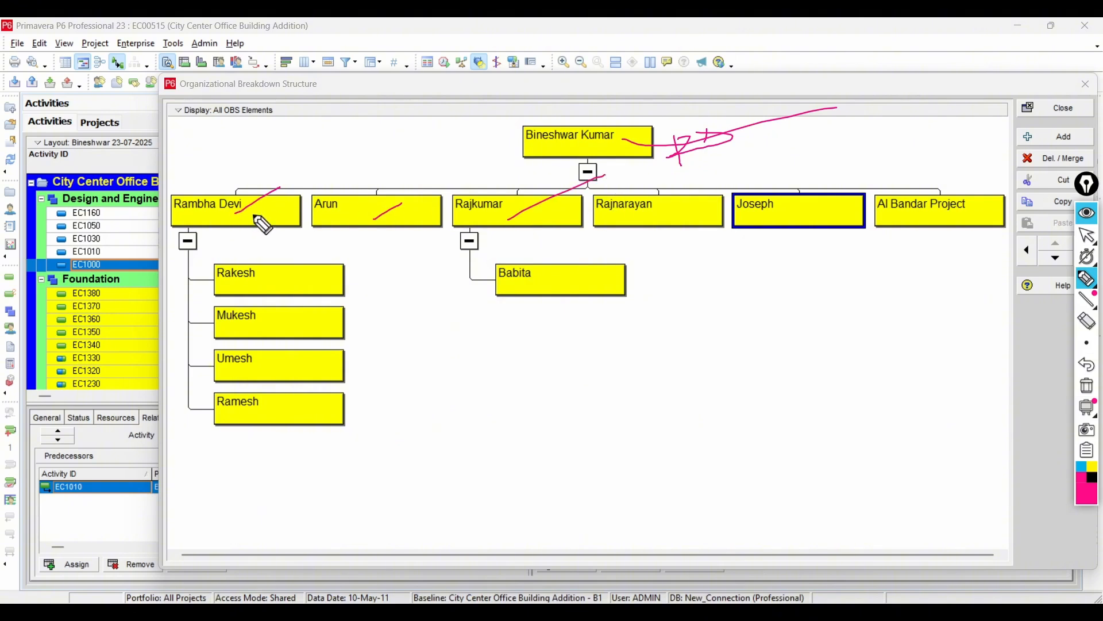
drag(254, 213, 281, 192)
drag(354, 211, 450, 174)
mouse_move(529, 222)
mouse_down()
mouse_move(581, 192)
mouse_move(701, 182)
mouse_up()
drag(798, 214, 850, 211)
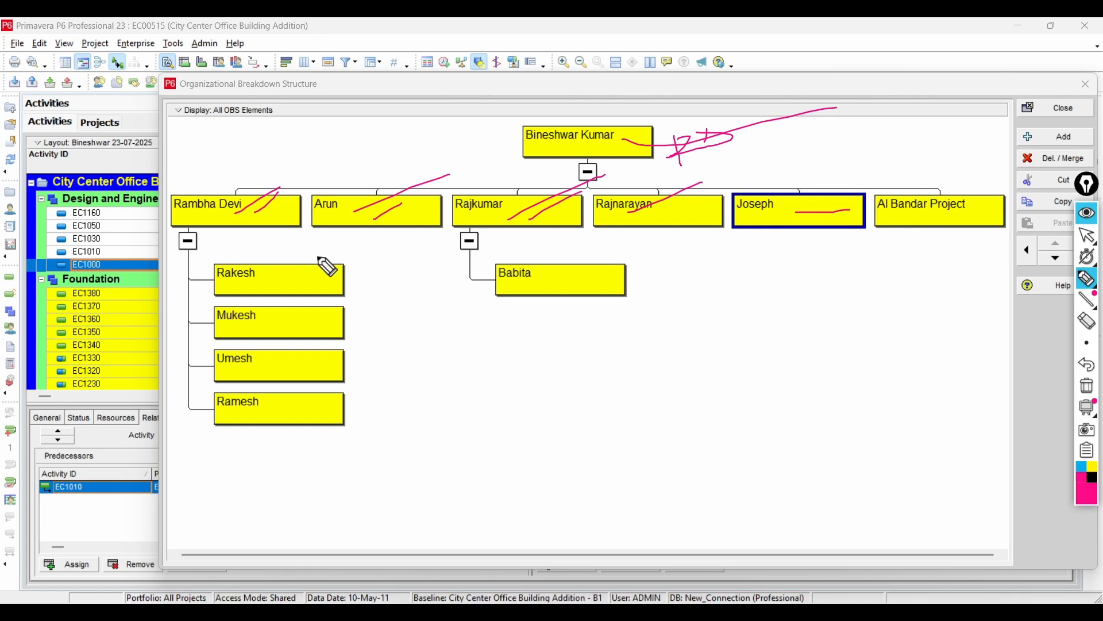
Mark the first manager and the four subordinates below with the pen, and close the annotation tools
mouse_move(205, 216)
mouse_down()
mouse_move(231, 227)
mouse_move(243, 216)
mouse_up()
click(359, 277)
drag(360, 278, 368, 264)
drag(360, 298, 375, 281)
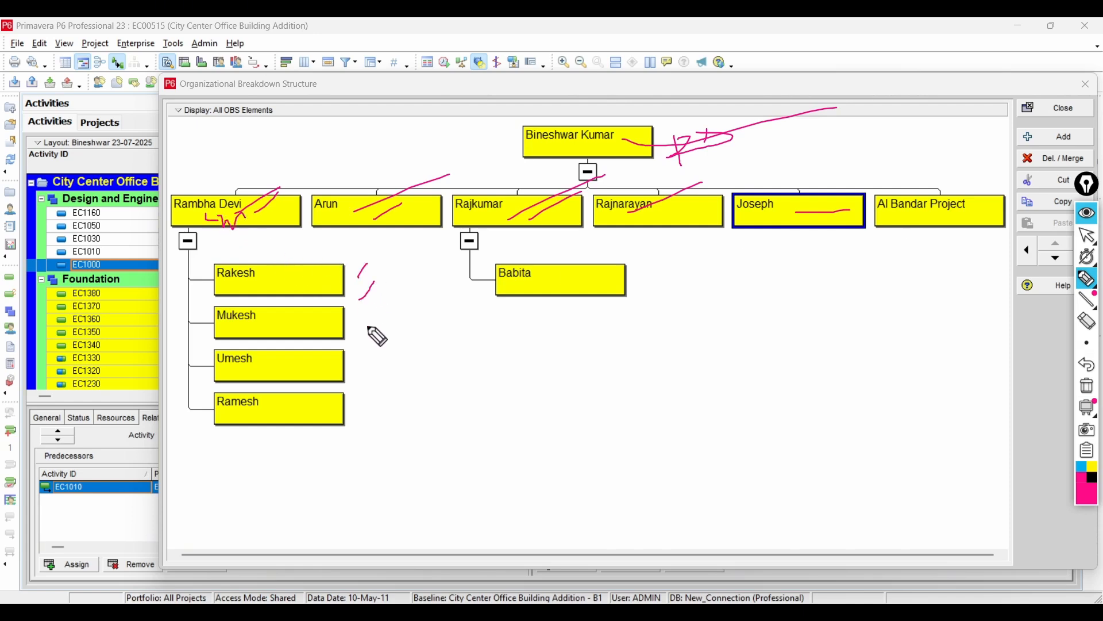
drag(357, 354, 376, 331)
drag(360, 382, 376, 362)
drag(366, 441, 384, 427)
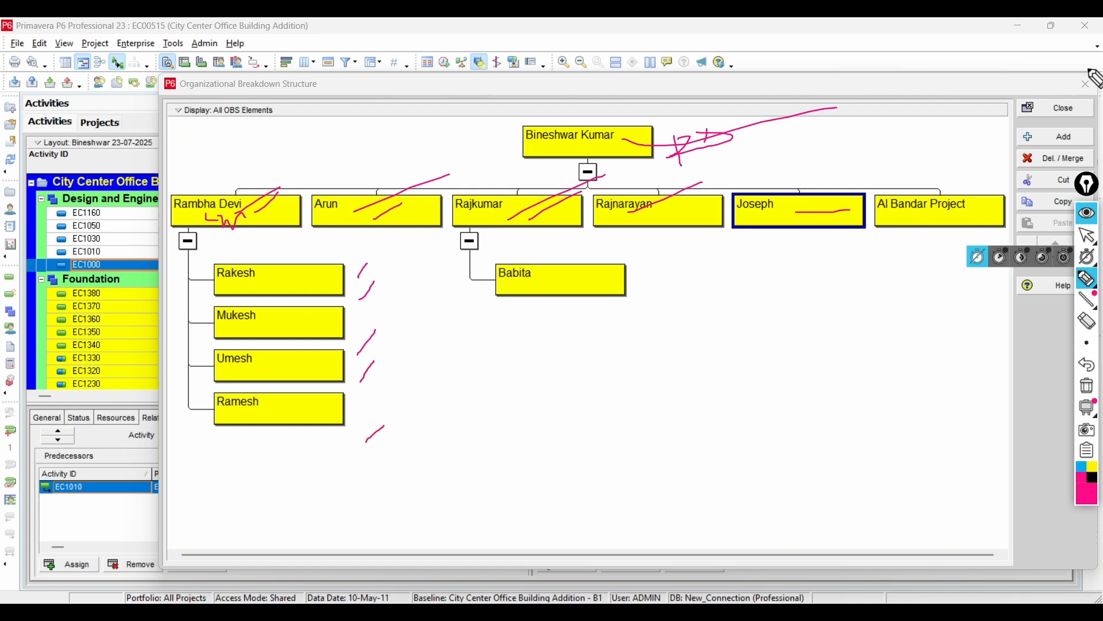
click(1088, 214)
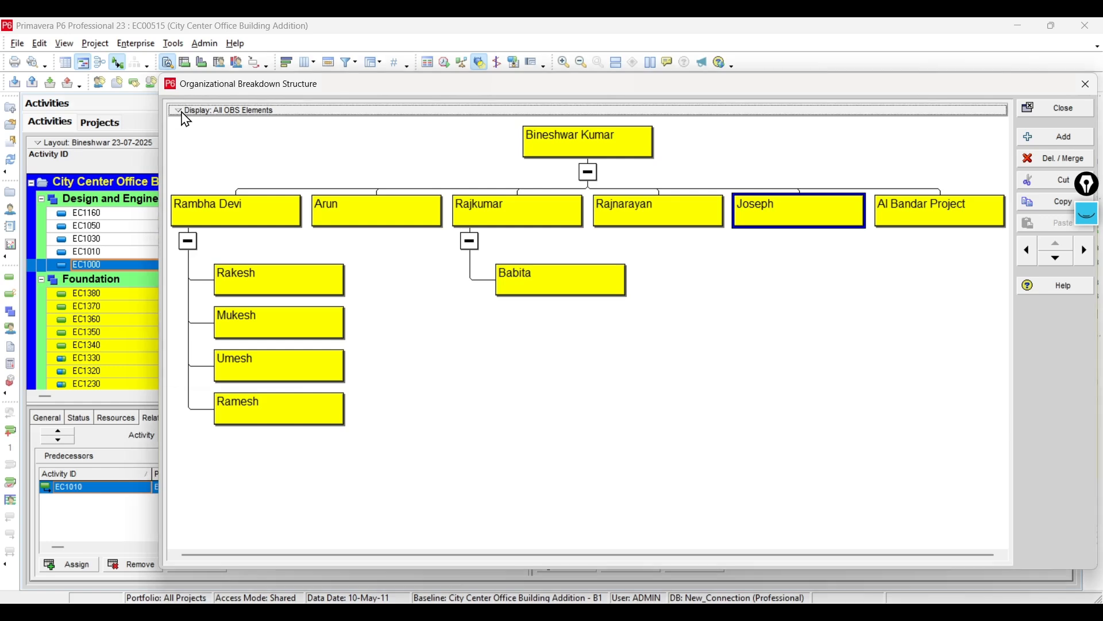
Return the OBS to the table view and close the Organizational Breakdown Structure window
right_click(187, 115)
click(198, 140)
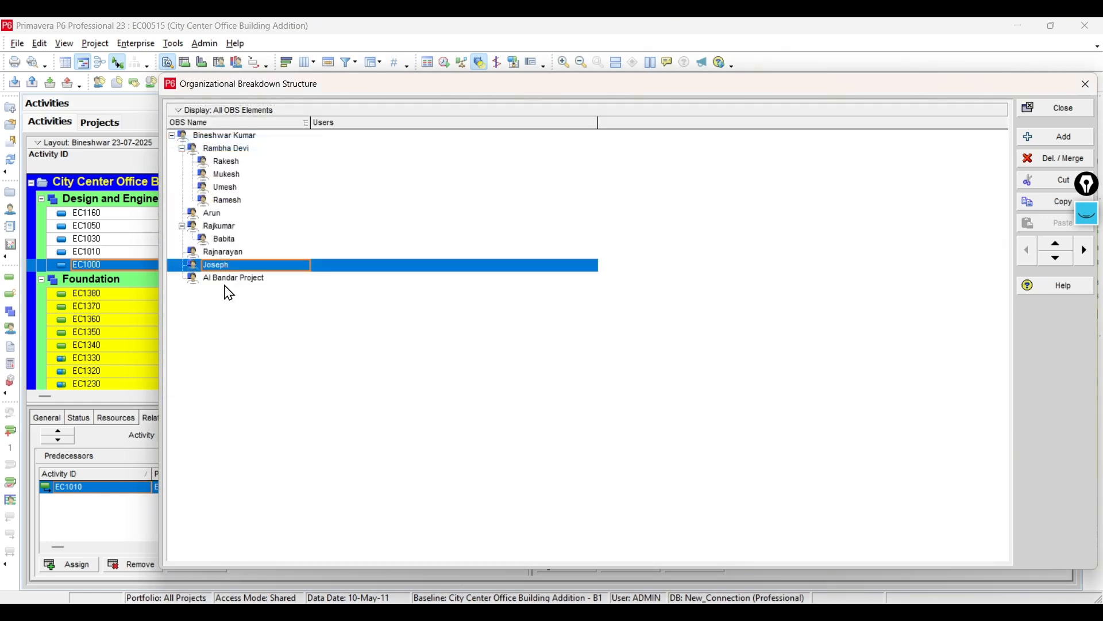
click(1086, 84)
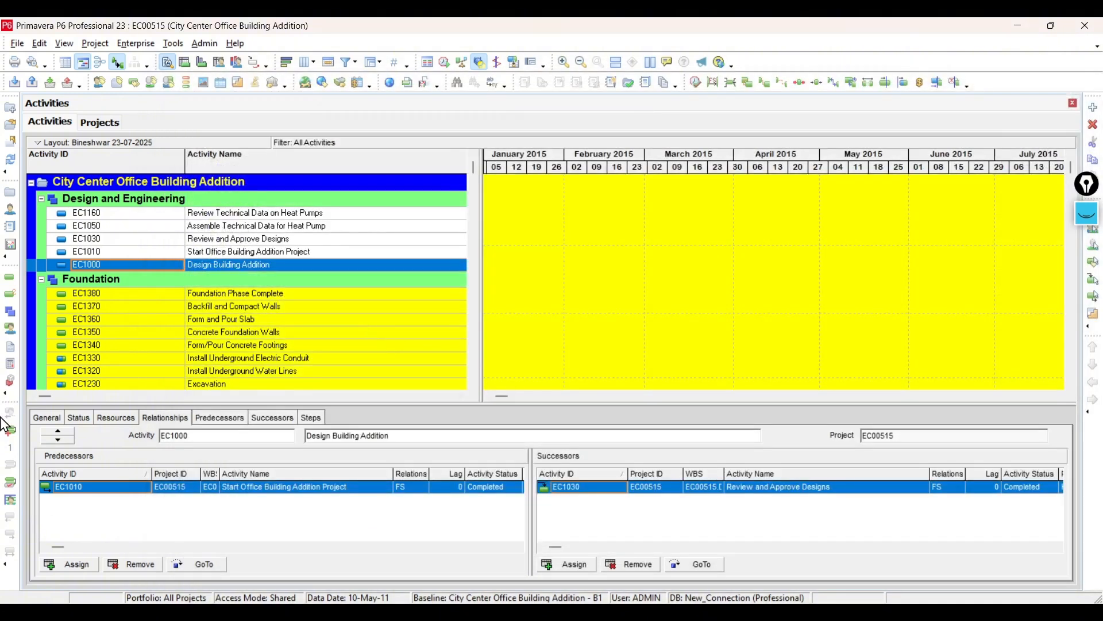
Examine the General, Status, Resources, Relationships, Predecessors, Successors and Steps details of activity EC1000
click(47, 418)
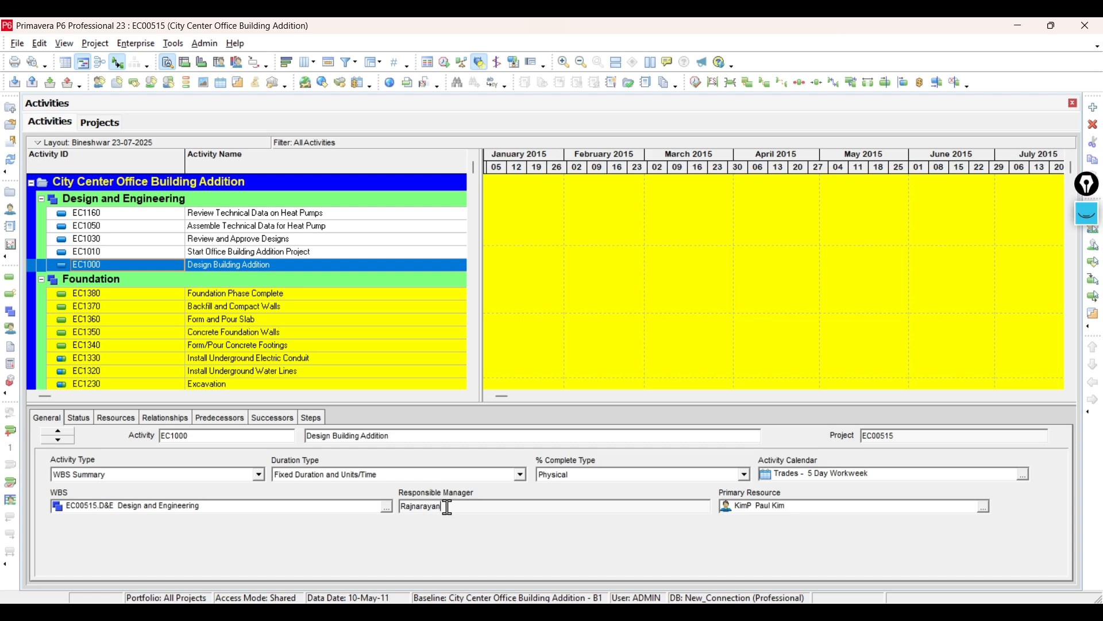
click(82, 421)
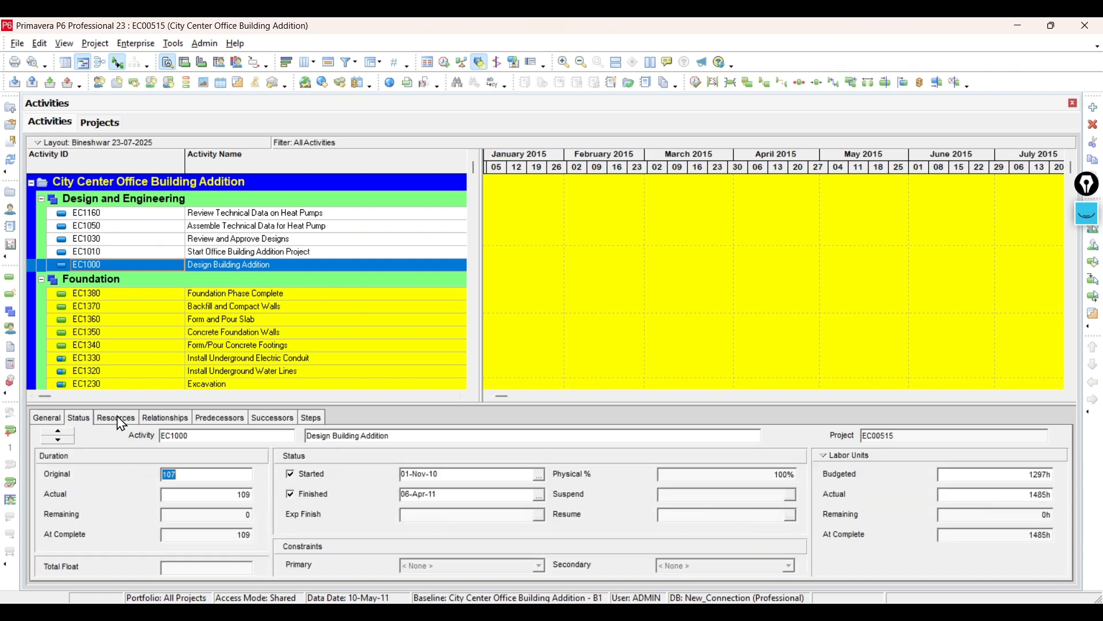
click(119, 419)
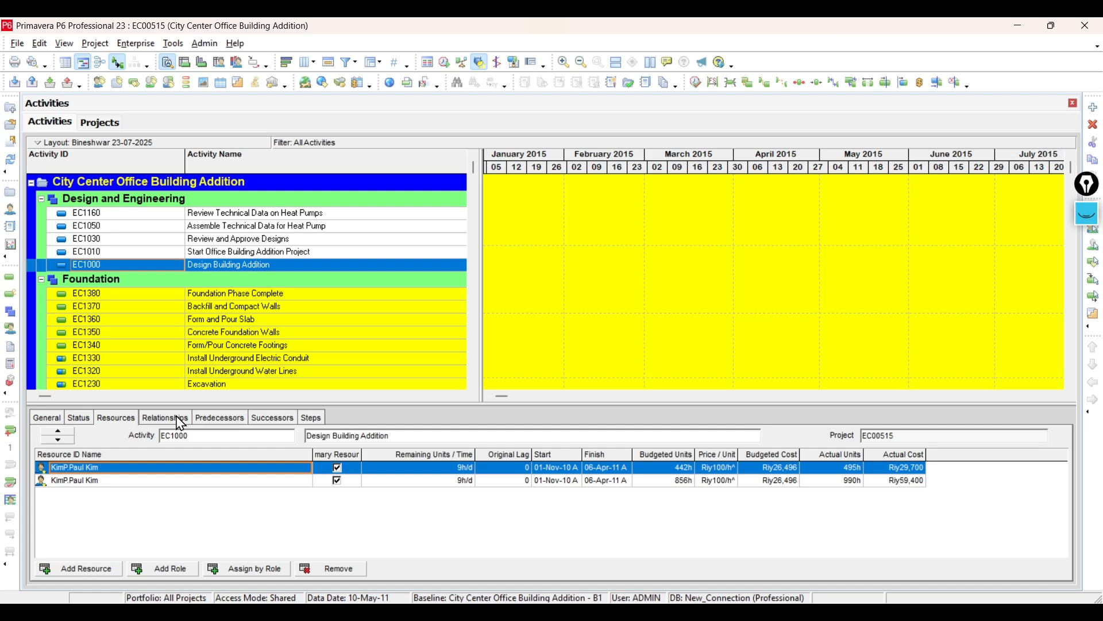
click(178, 422)
click(225, 422)
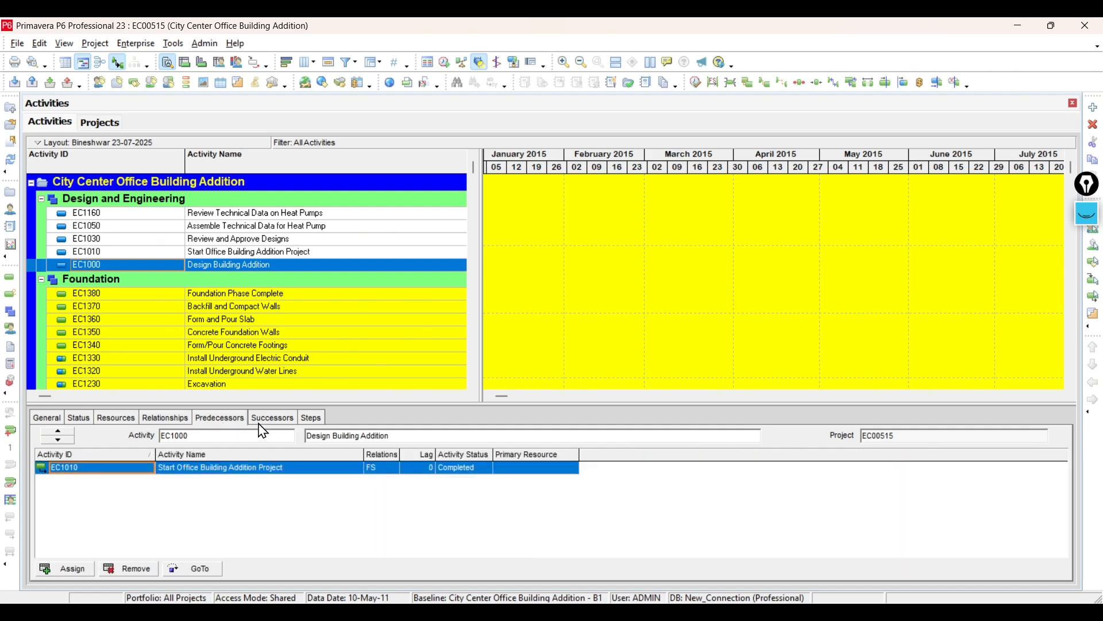
click(275, 421)
click(321, 419)
right_click(427, 422)
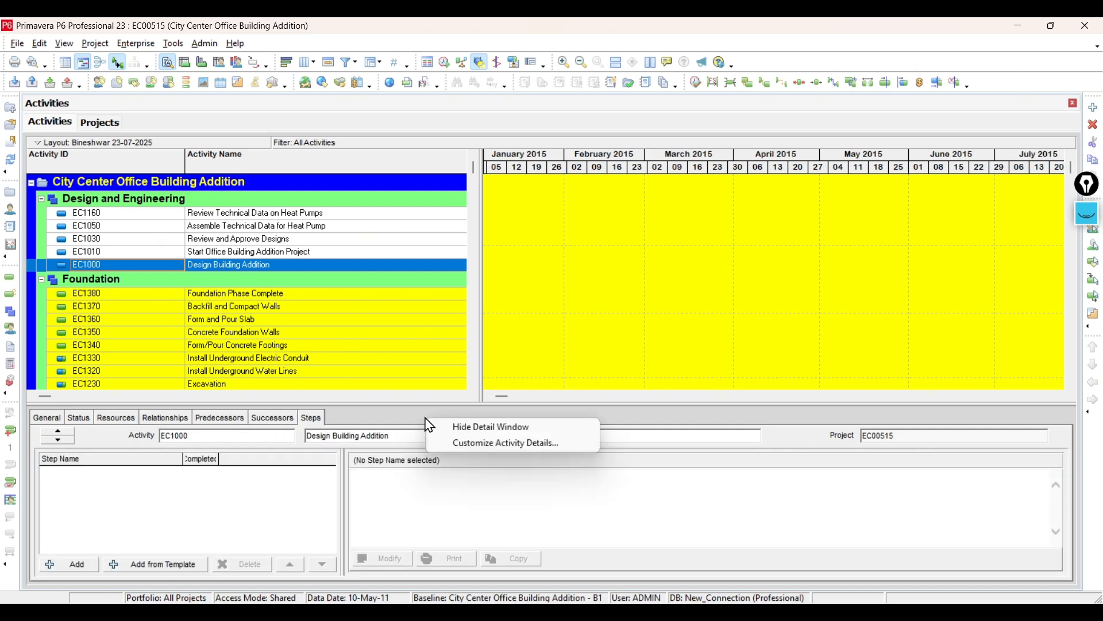
click(674, 421)
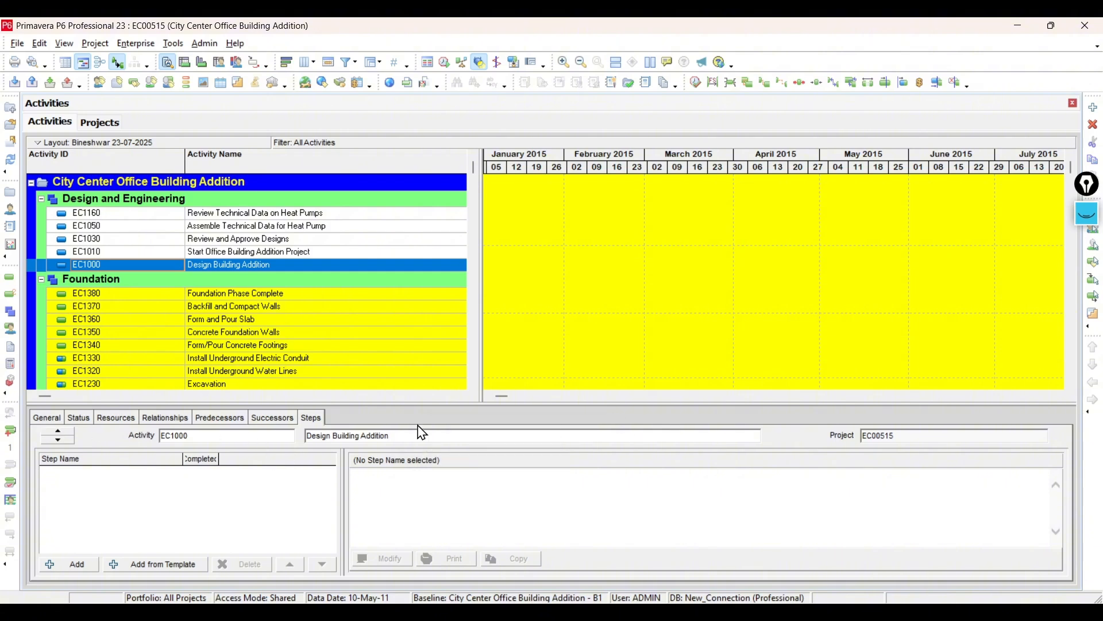
click(48, 424)
click(80, 419)
click(118, 419)
click(205, 420)
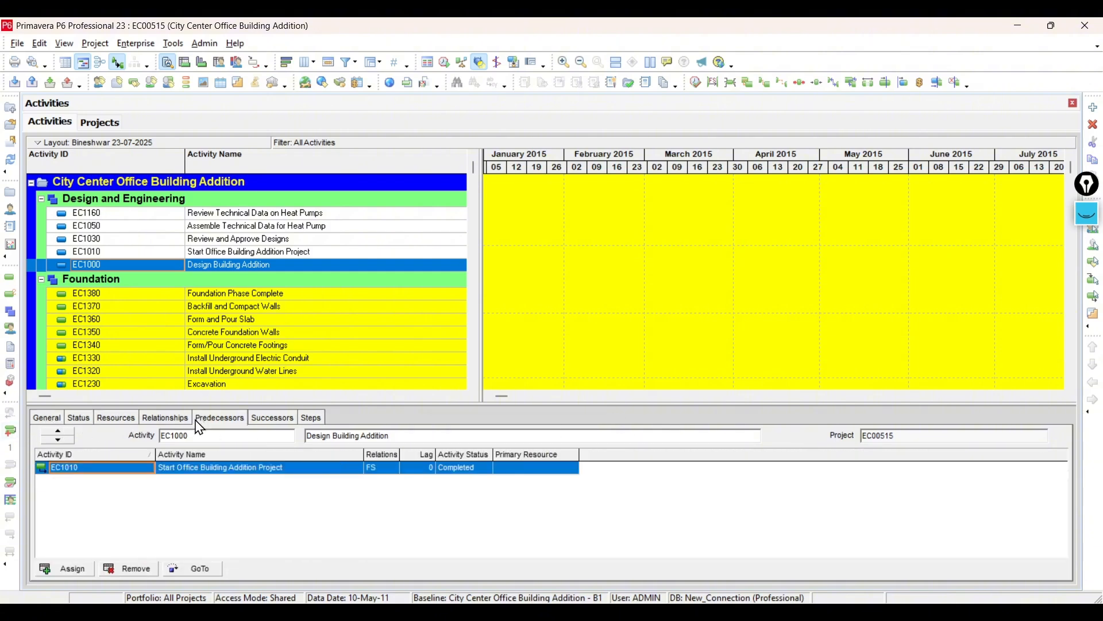
click(280, 425)
click(316, 424)
Open the activity details customization and add Risks to the displayed tabs
right_click(364, 422)
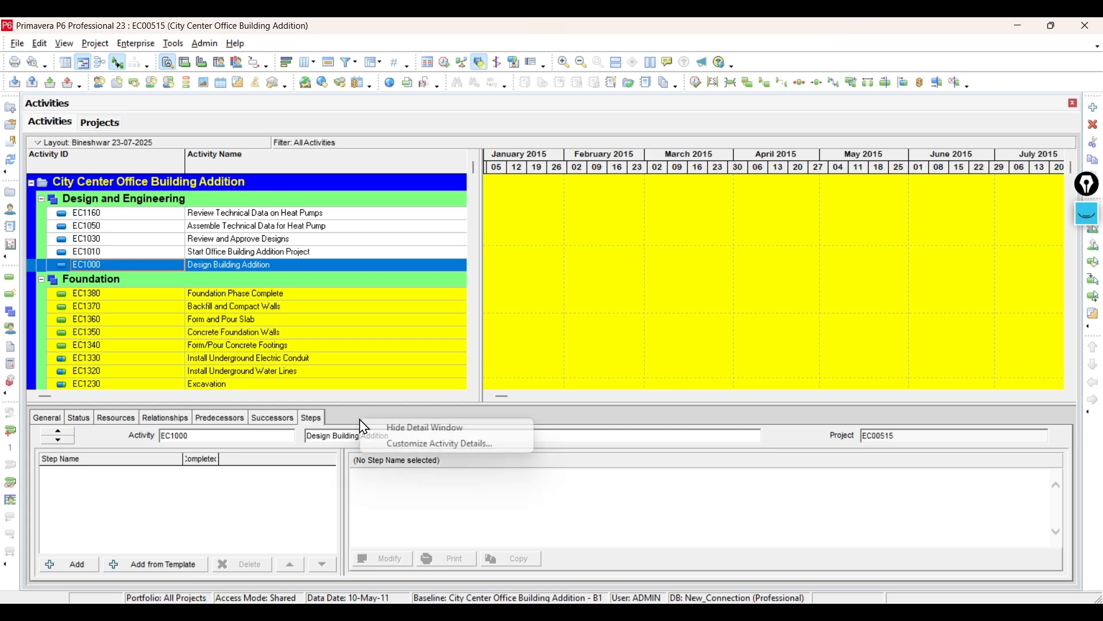
click(451, 445)
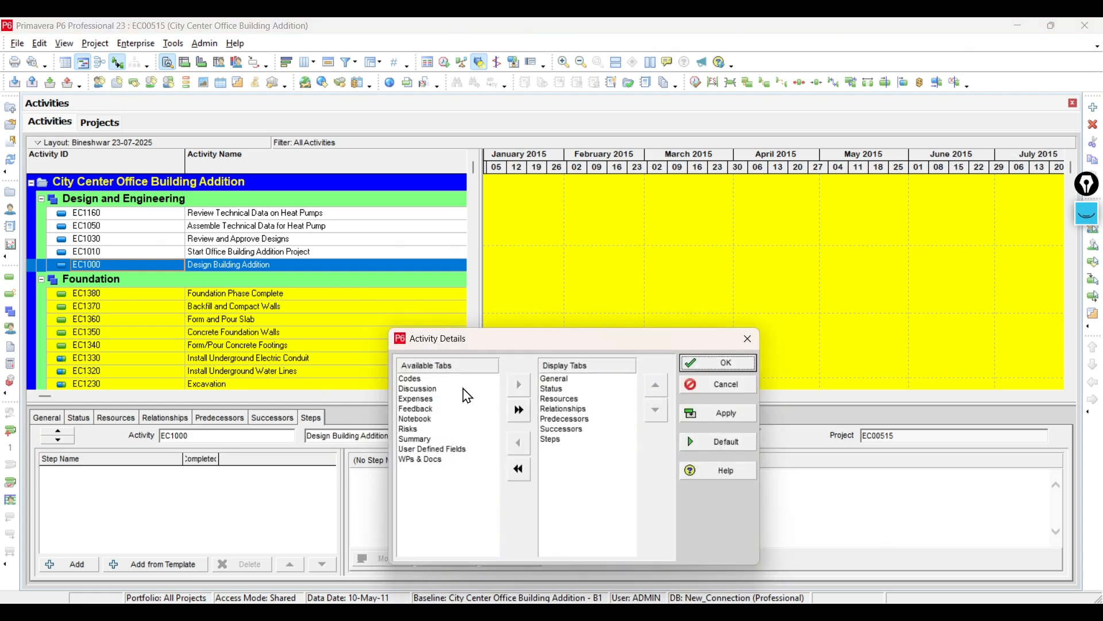
click(458, 439)
click(458, 449)
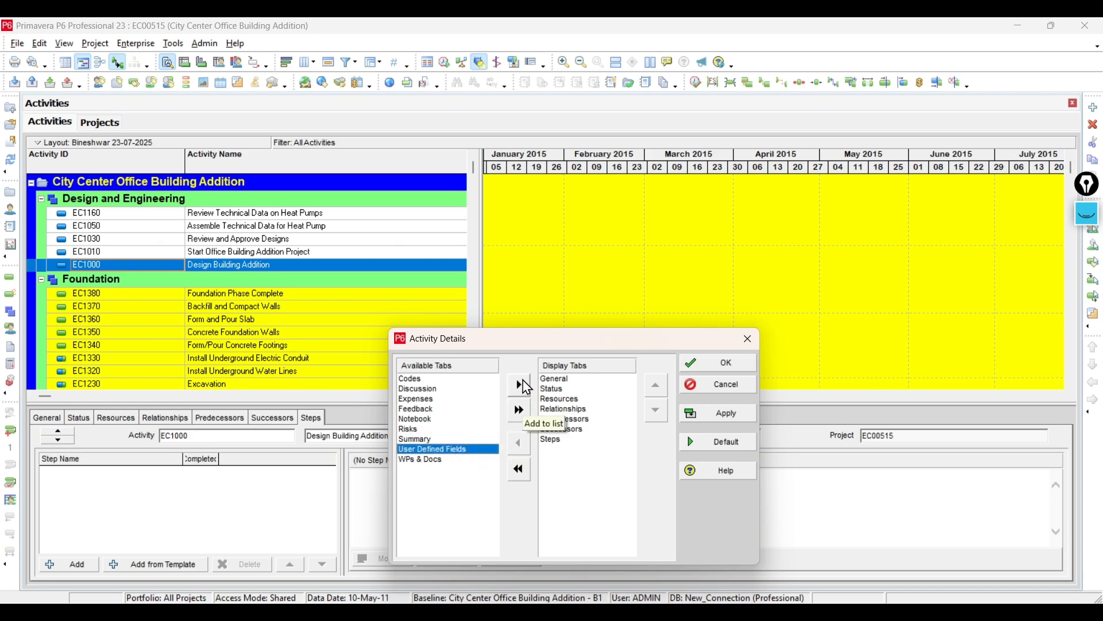
click(419, 430)
click(519, 384)
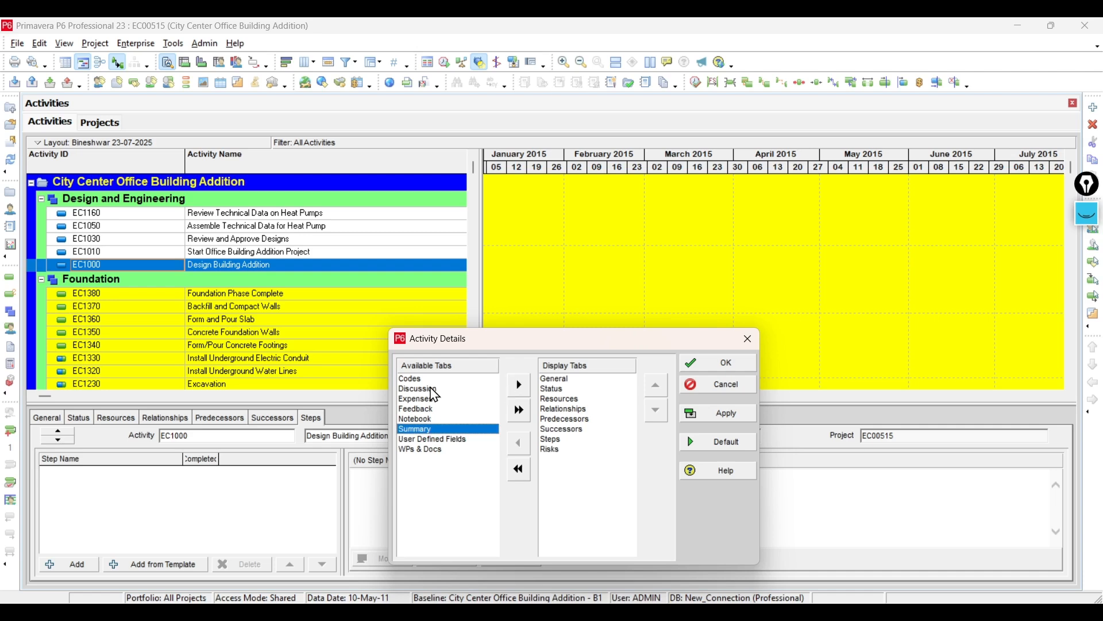
Add Codes and Summary to the displayed activity detail tabs, apply the selection and close the customization dialog
click(425, 381)
click(519, 385)
click(428, 399)
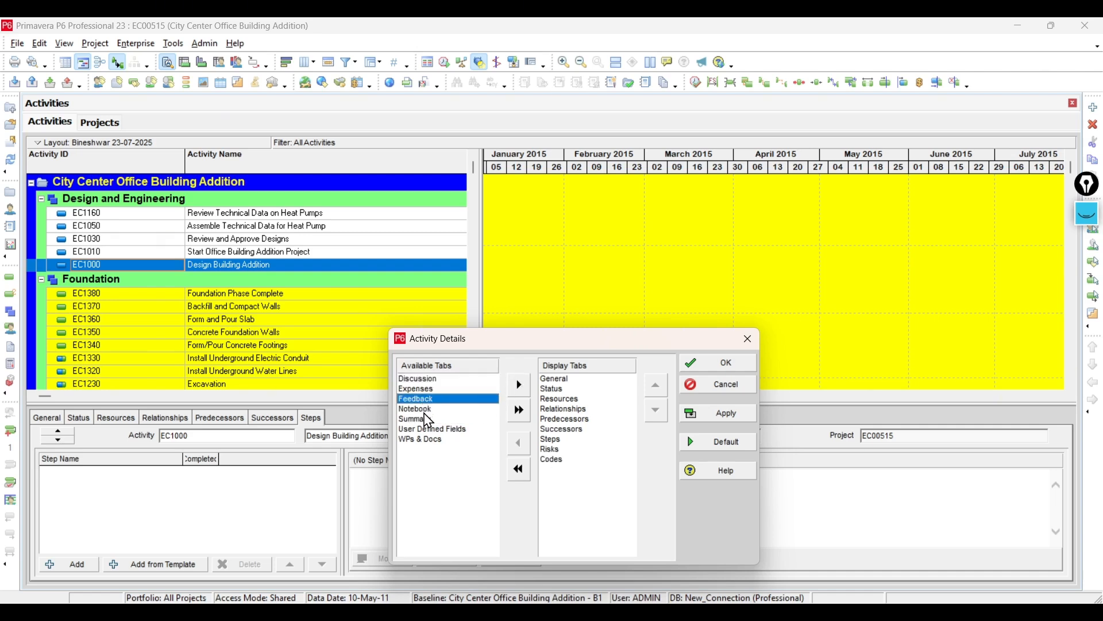
click(431, 409)
click(438, 420)
click(518, 385)
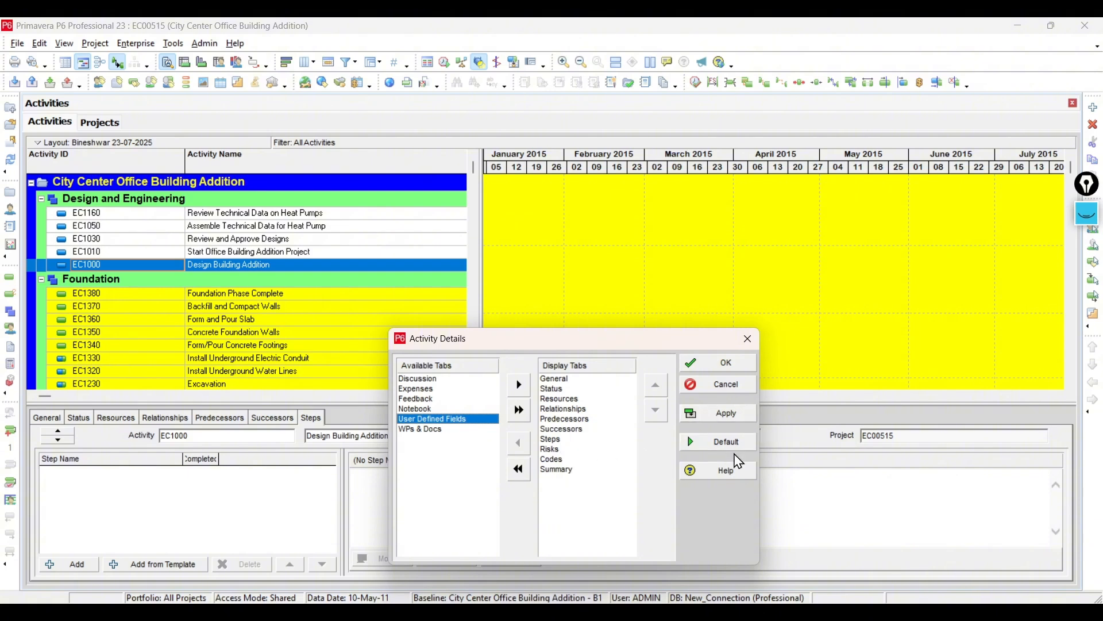
click(736, 410)
click(748, 339)
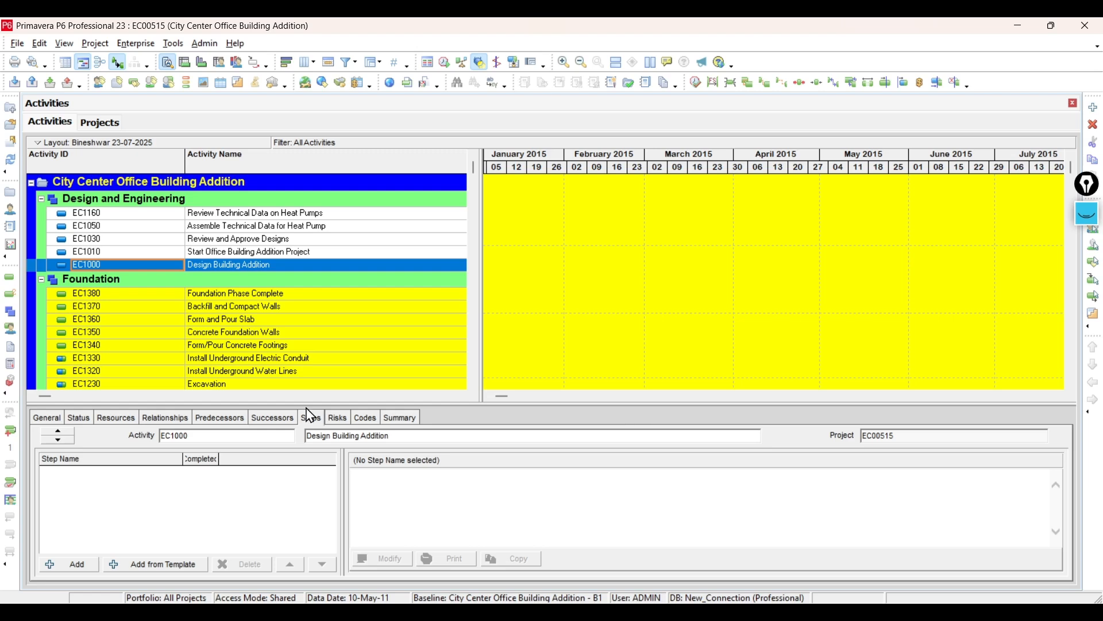
Examine the Risks, Codes, Summary, General, Resources and Status details of activity EC1000
click(346, 420)
click(365, 419)
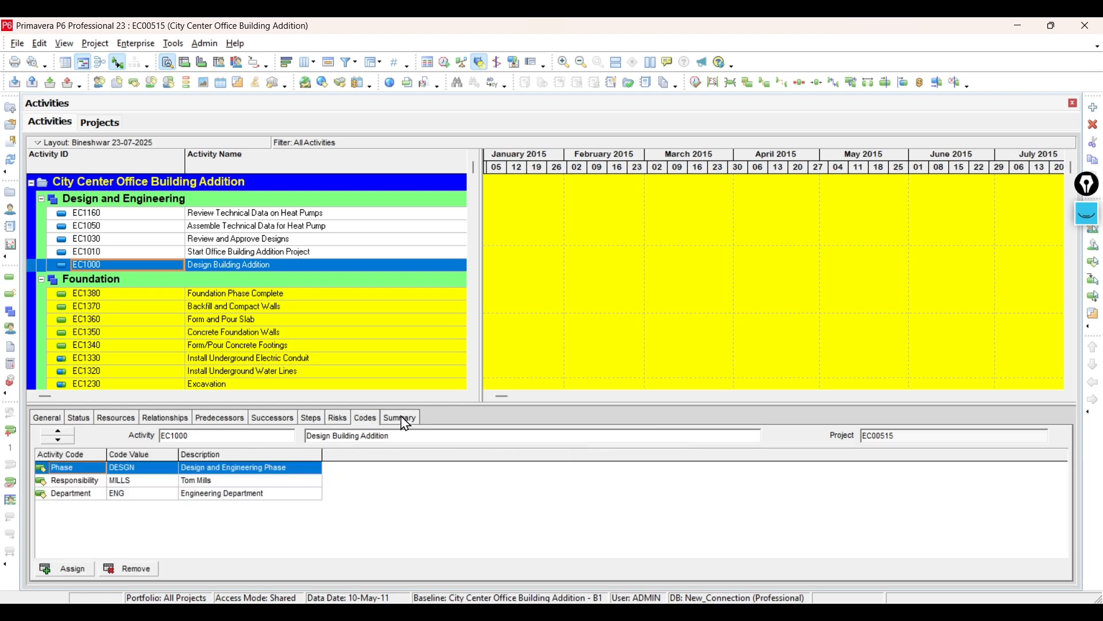
click(406, 419)
click(57, 420)
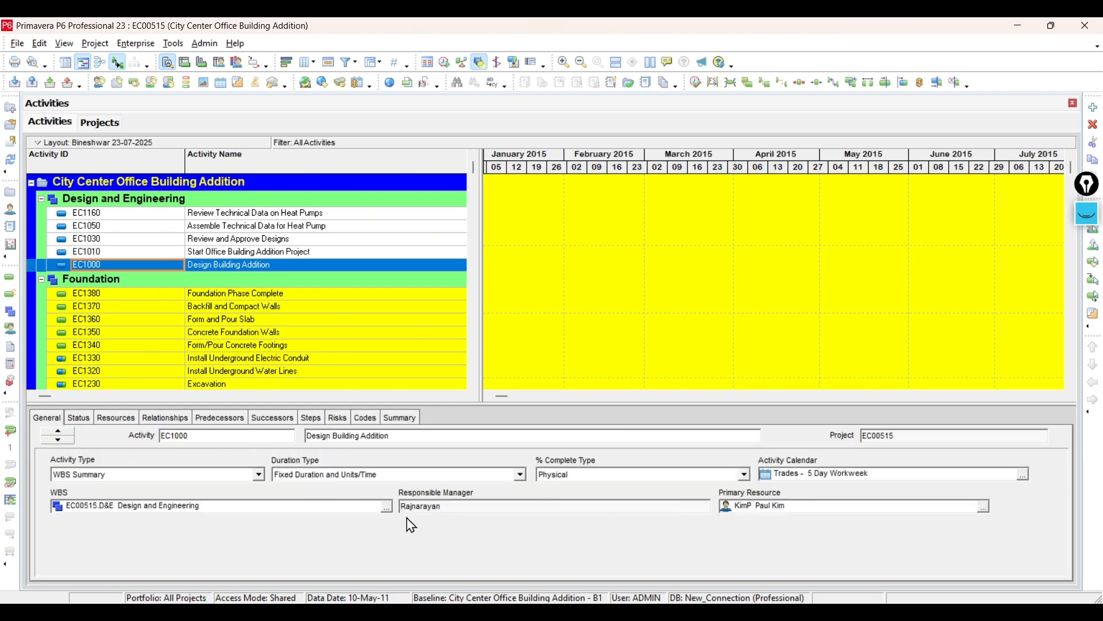
click(462, 507)
click(122, 420)
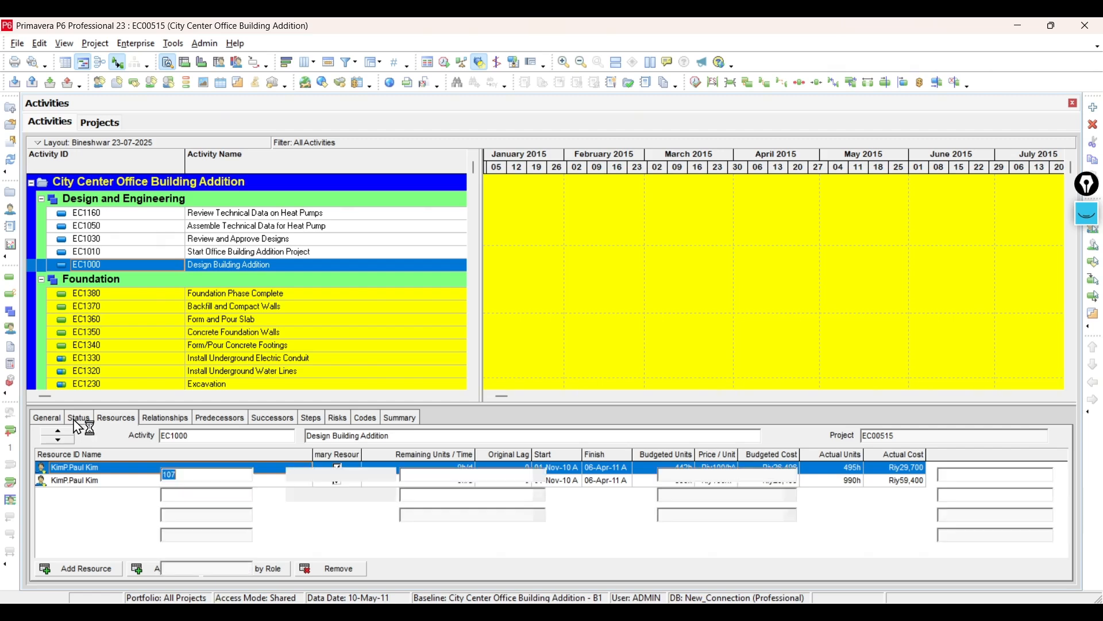
click(78, 419)
click(47, 418)
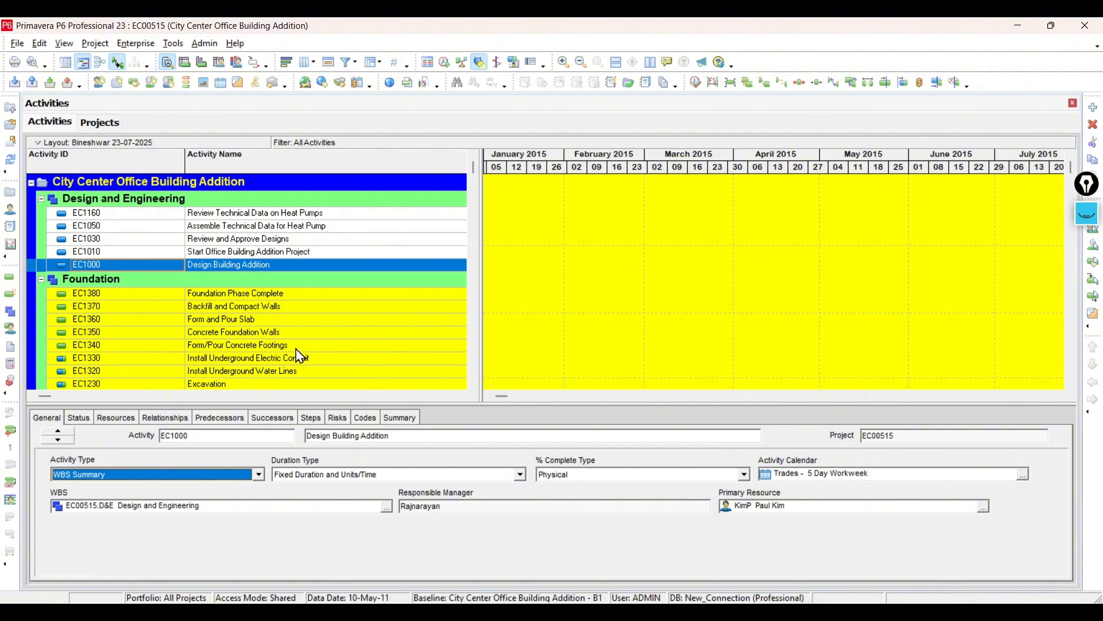
click(78, 418)
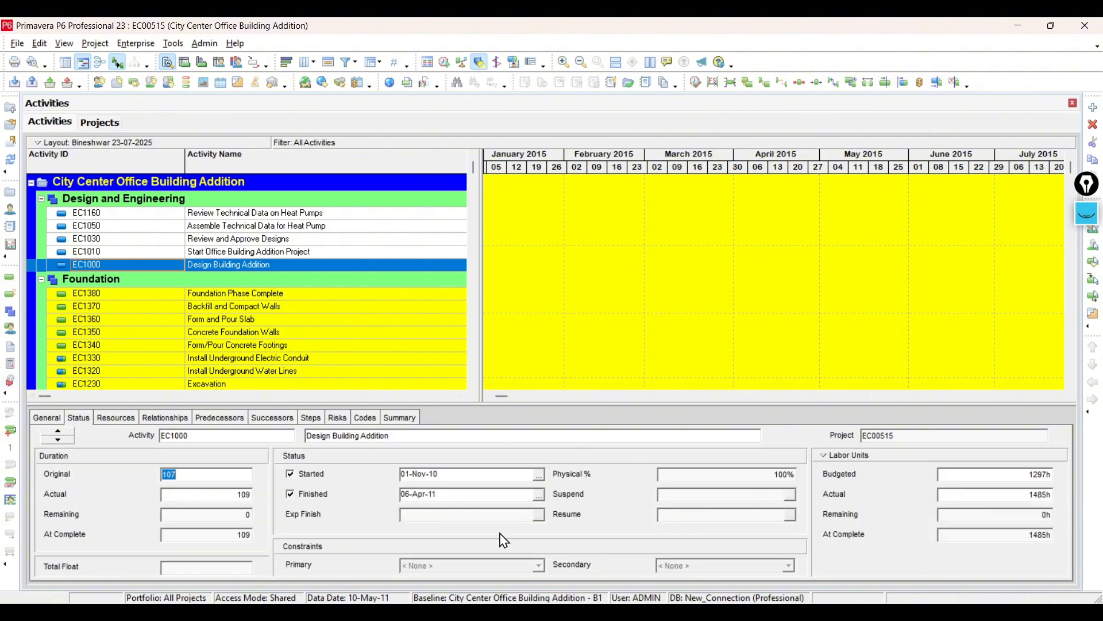
click(44, 419)
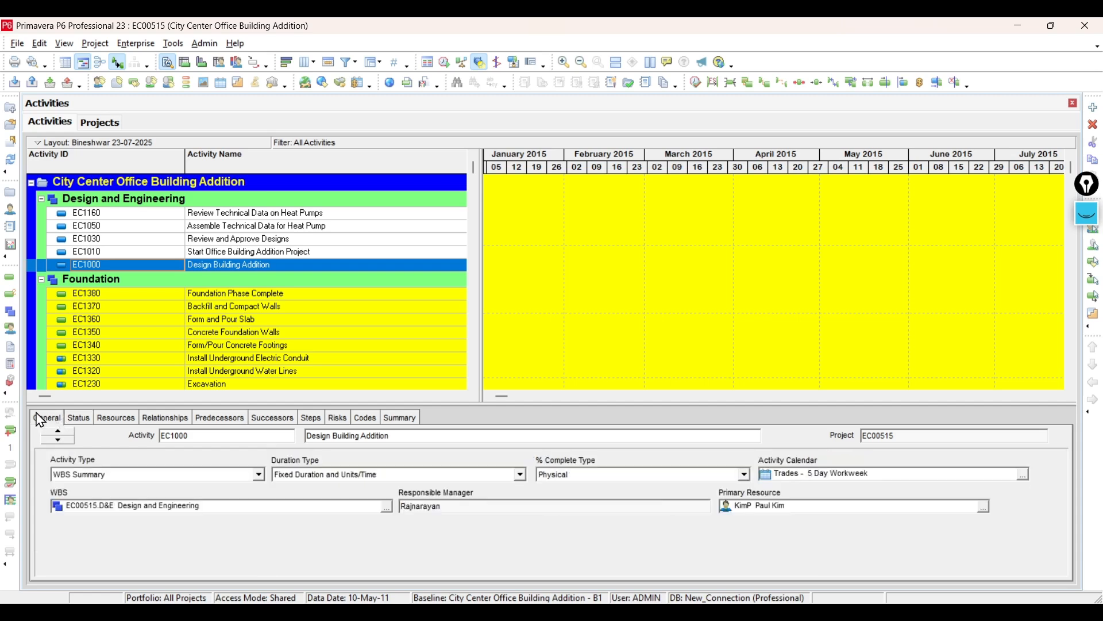
Browse the resources available as primary resource for activity EC1000, and close the list without choosing one
click(703, 508)
click(983, 506)
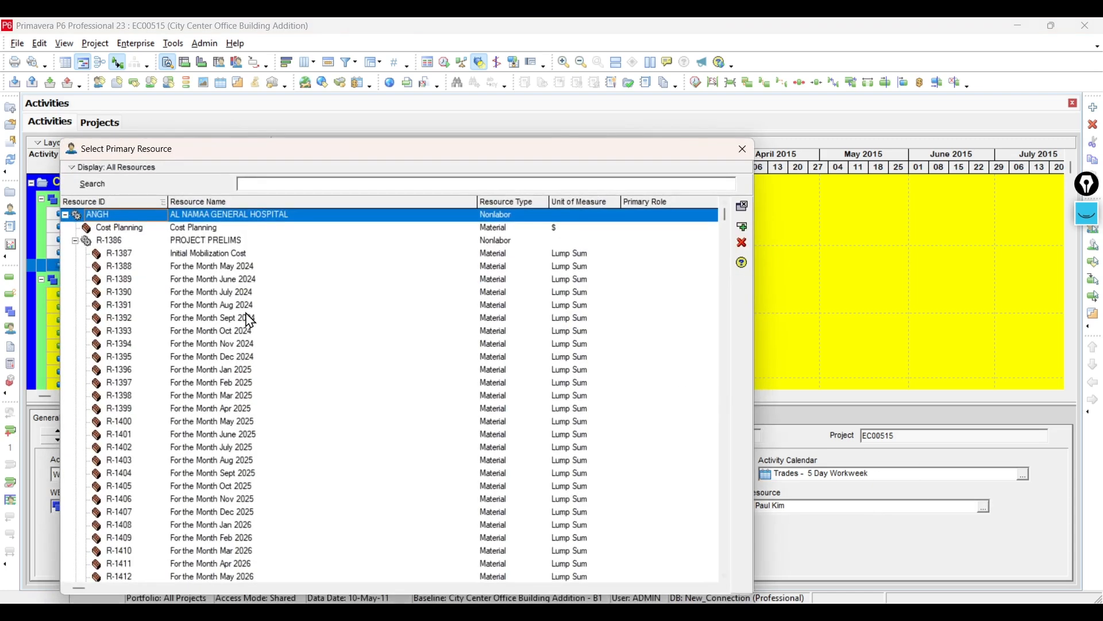
click(248, 338)
scroll(267, 405, down, 8)
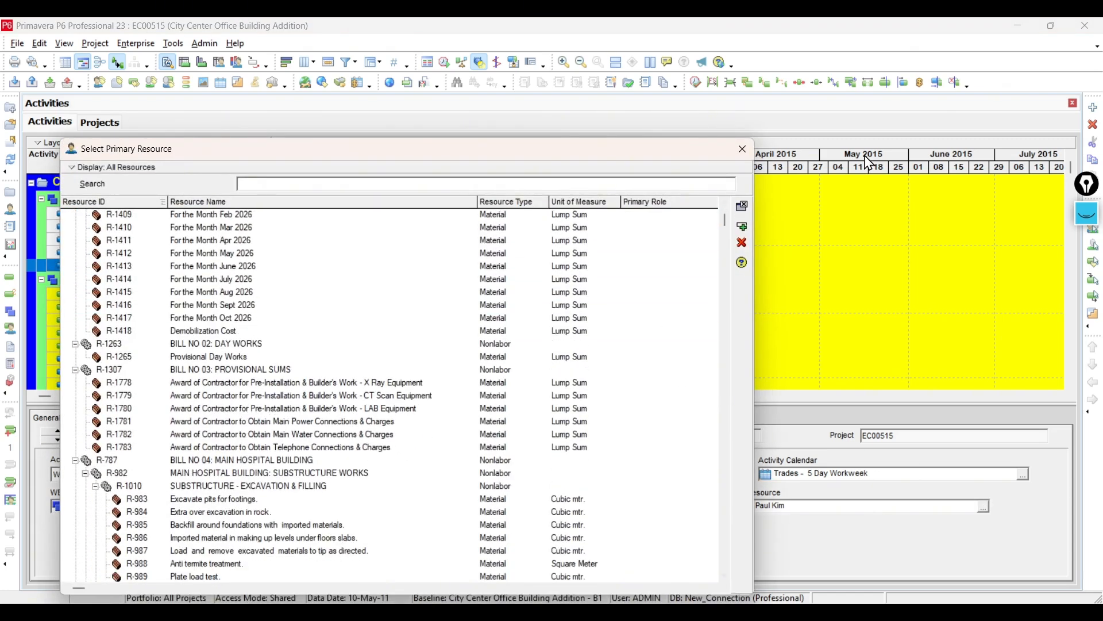
click(743, 149)
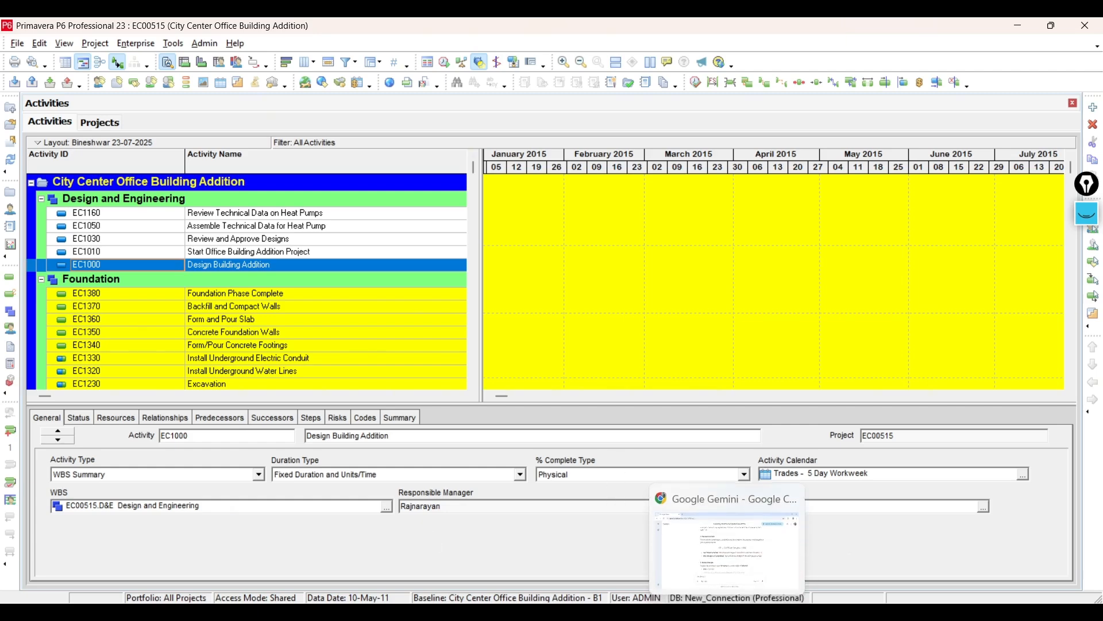
Switch to the PowerPoint course outline and review the Project Setup and Scheduling & Relationships topics
click(695, 611)
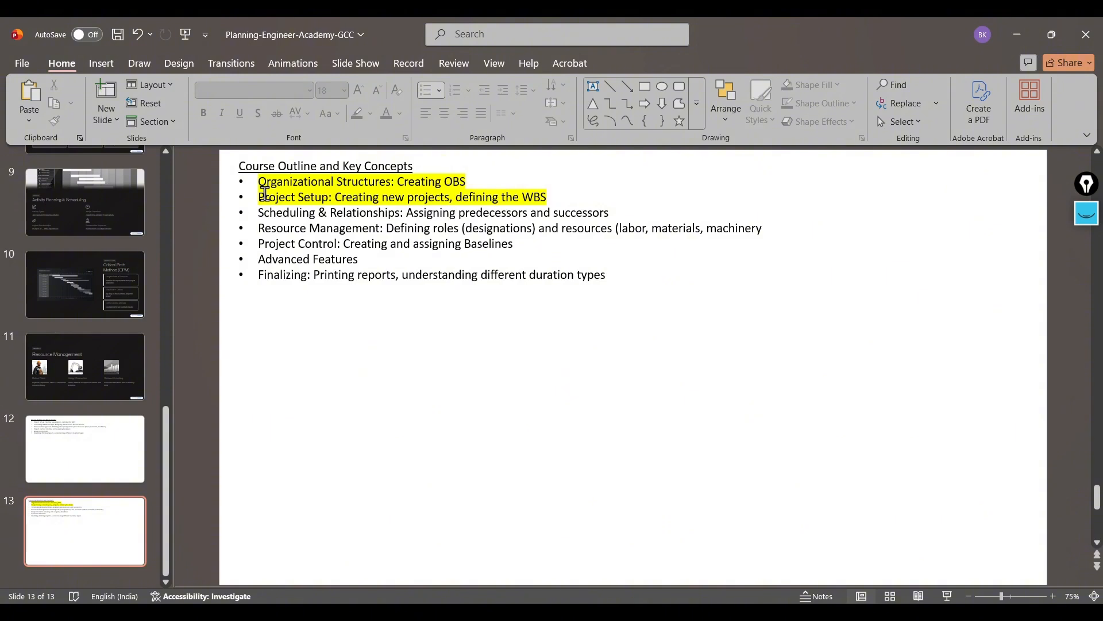
drag(258, 197, 552, 198)
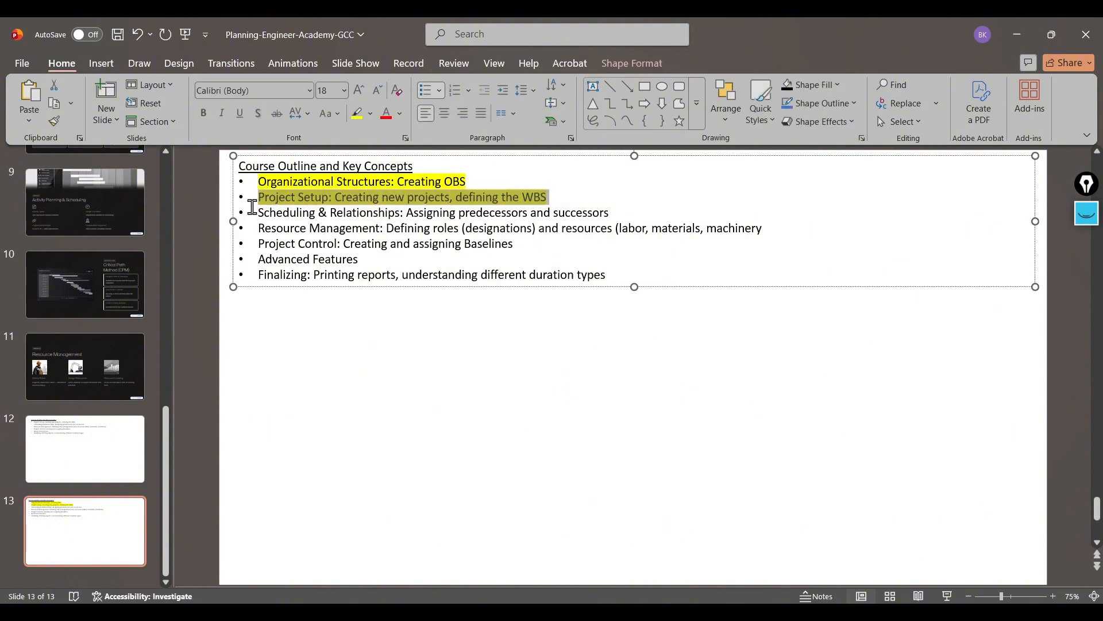
click(347, 213)
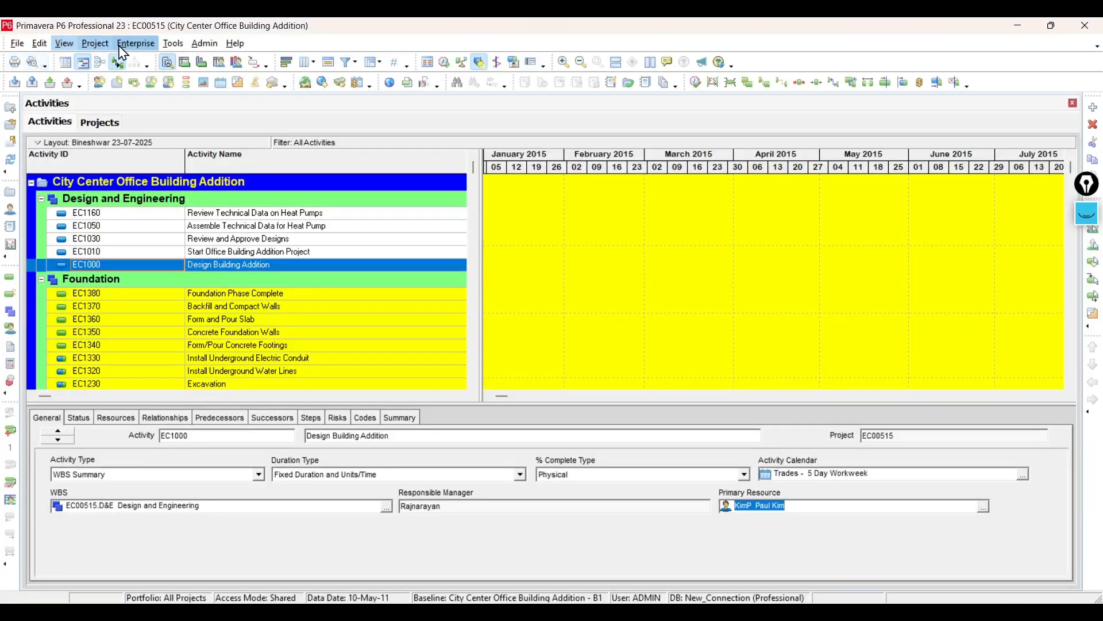
Return to Primavera P6 and examine the General details of activities EC1350, EC1380 and EC1160
click(246, 334)
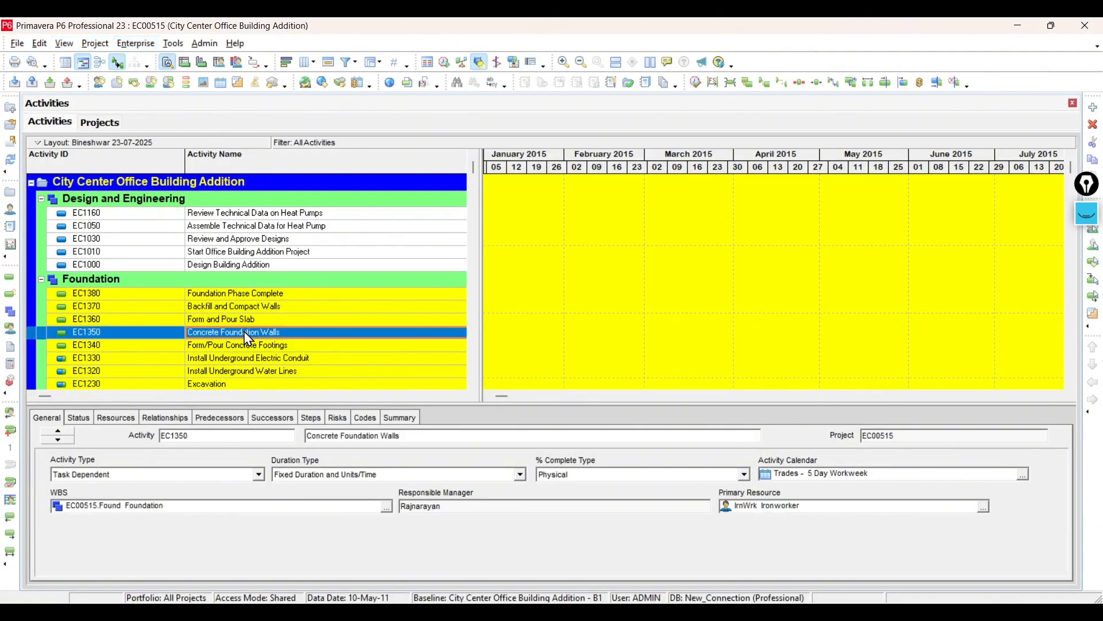
scroll(250, 337, down, 9)
drag(476, 247, 476, 223)
scroll(257, 287, up, 7)
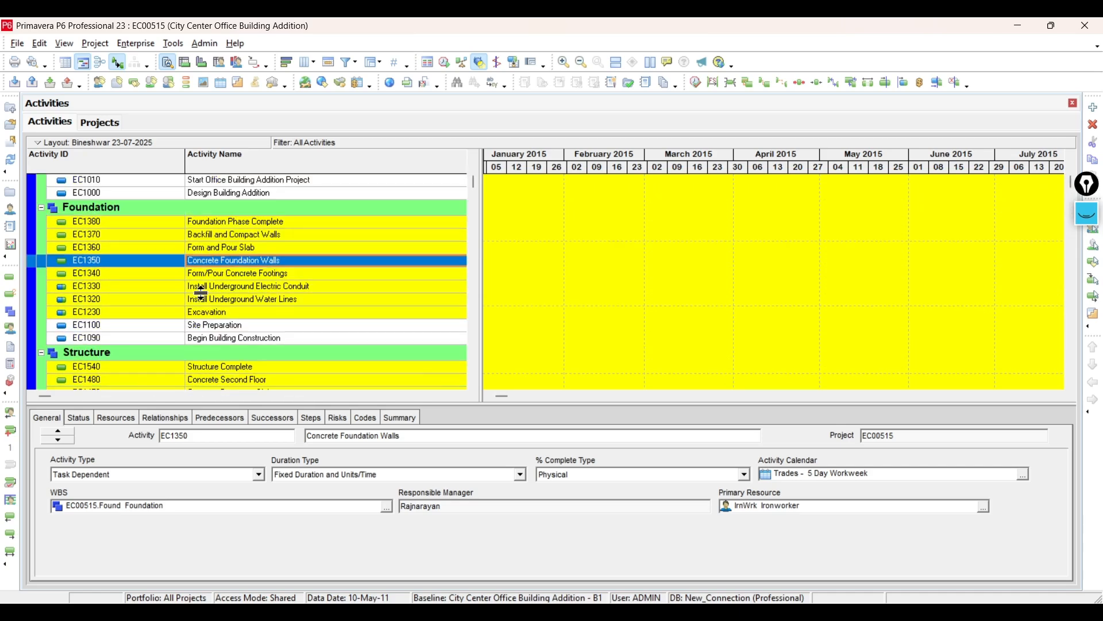
click(230, 295)
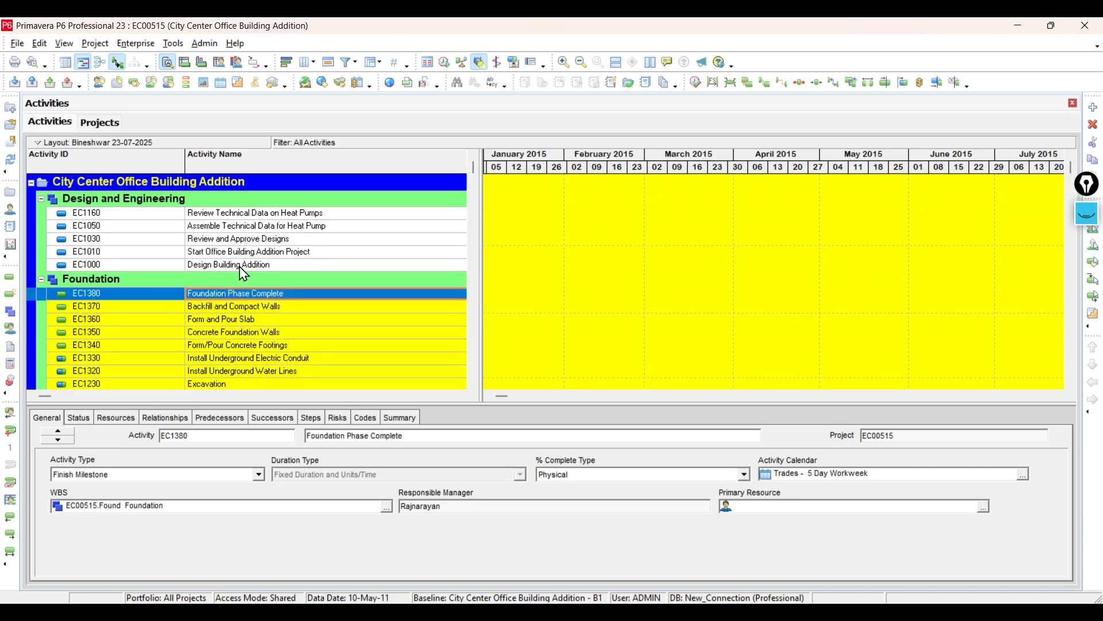
click(231, 217)
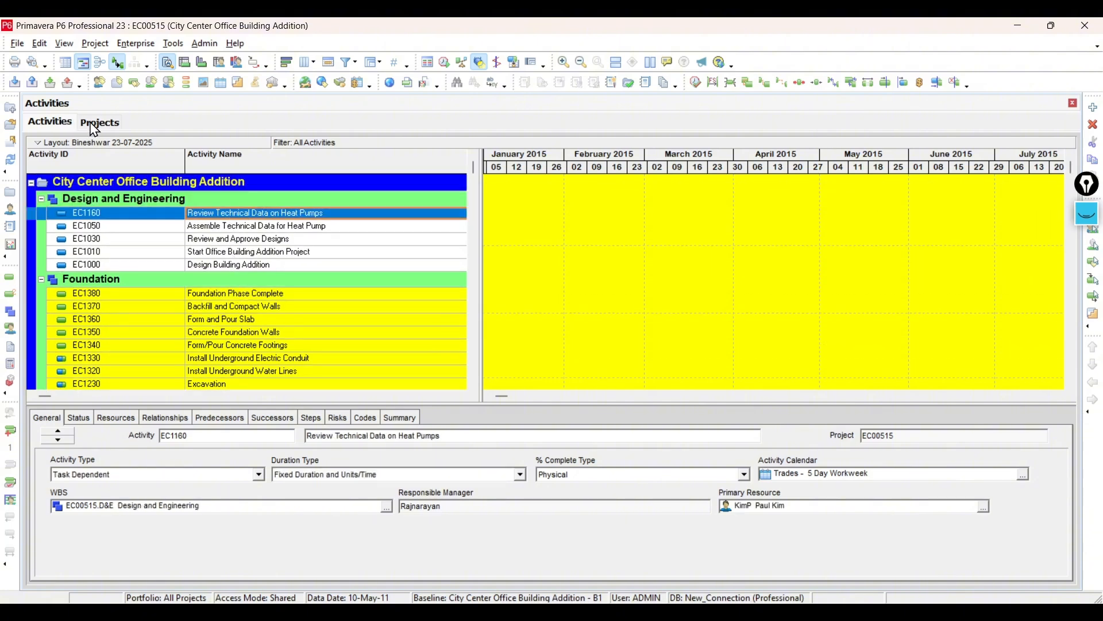
Show the list of all projects and select the Vartika Construction project under Engineering & Construction
click(93, 124)
scroll(254, 326, down, 1)
click(214, 344)
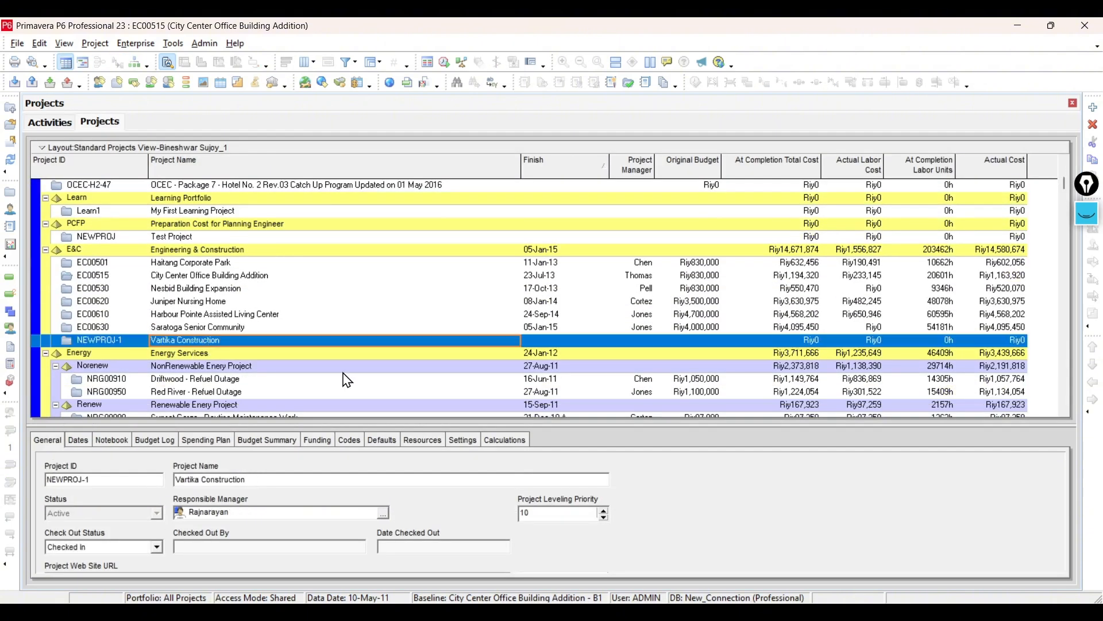
Start creating a new project under the Engineering & Construction EPS and cancel the wizard
click(1093, 108)
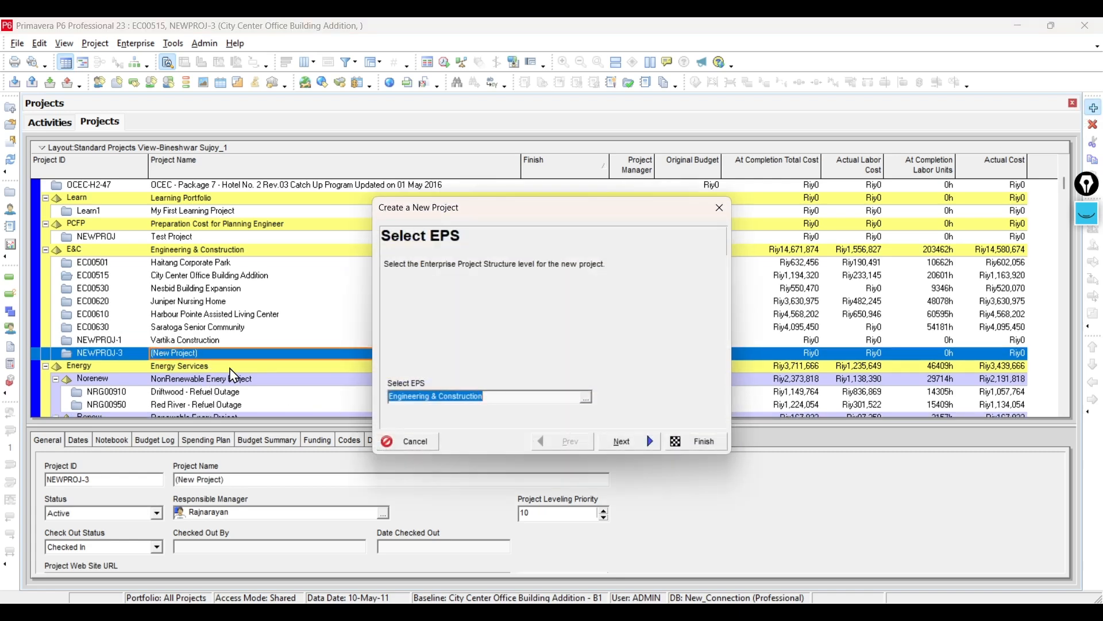
click(720, 208)
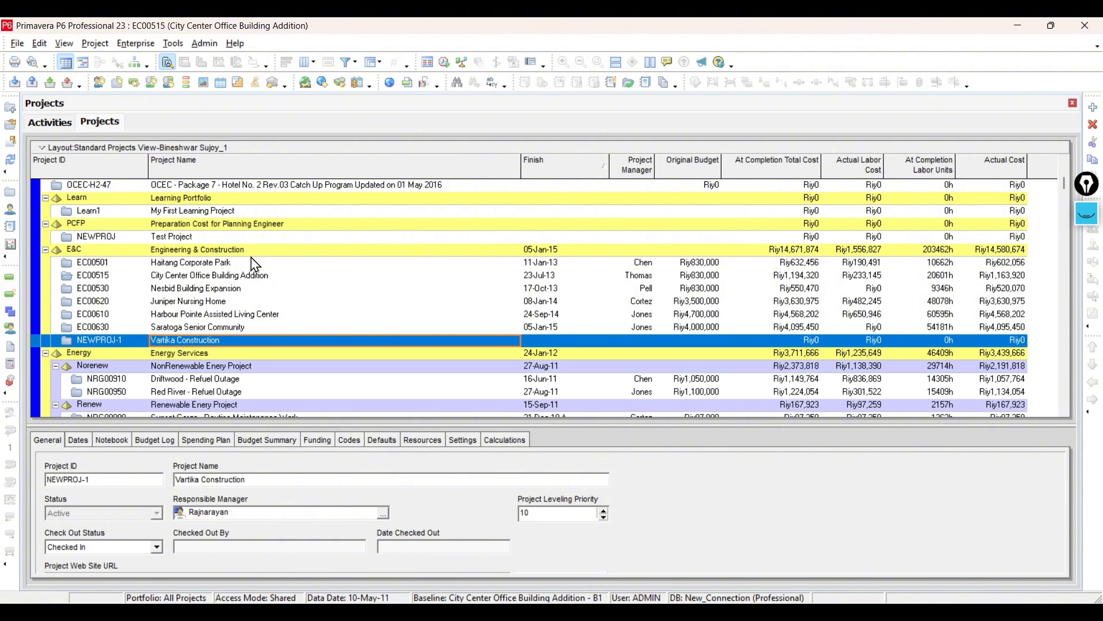
Open the Enterprise Project Structure, add a new EPS element starting from Engineering & Construction, and promote it to the top level
click(130, 45)
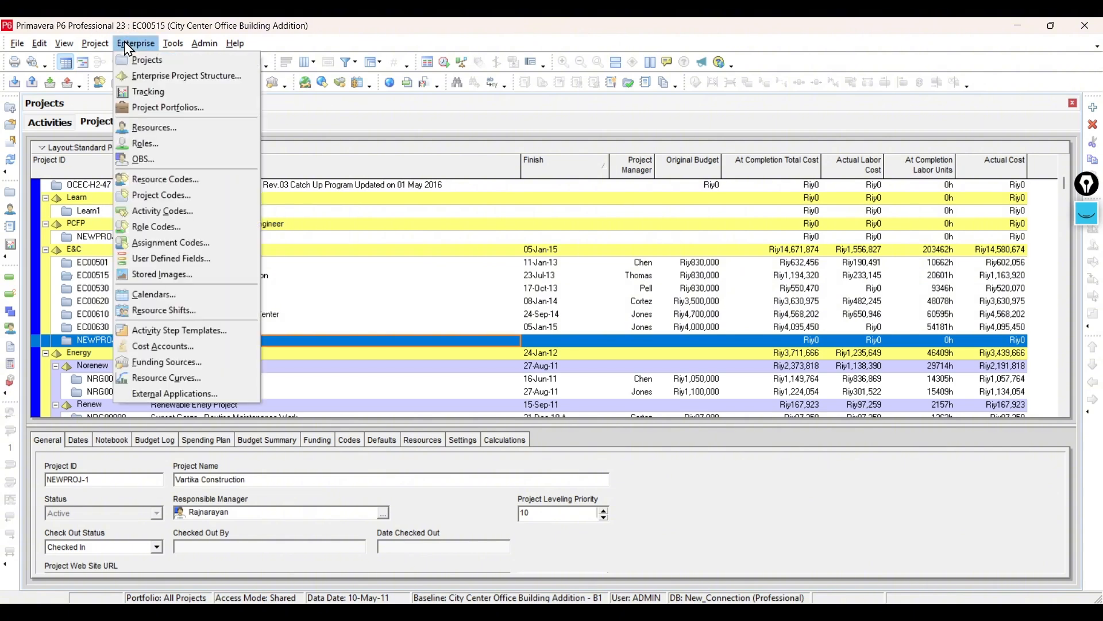
click(231, 80)
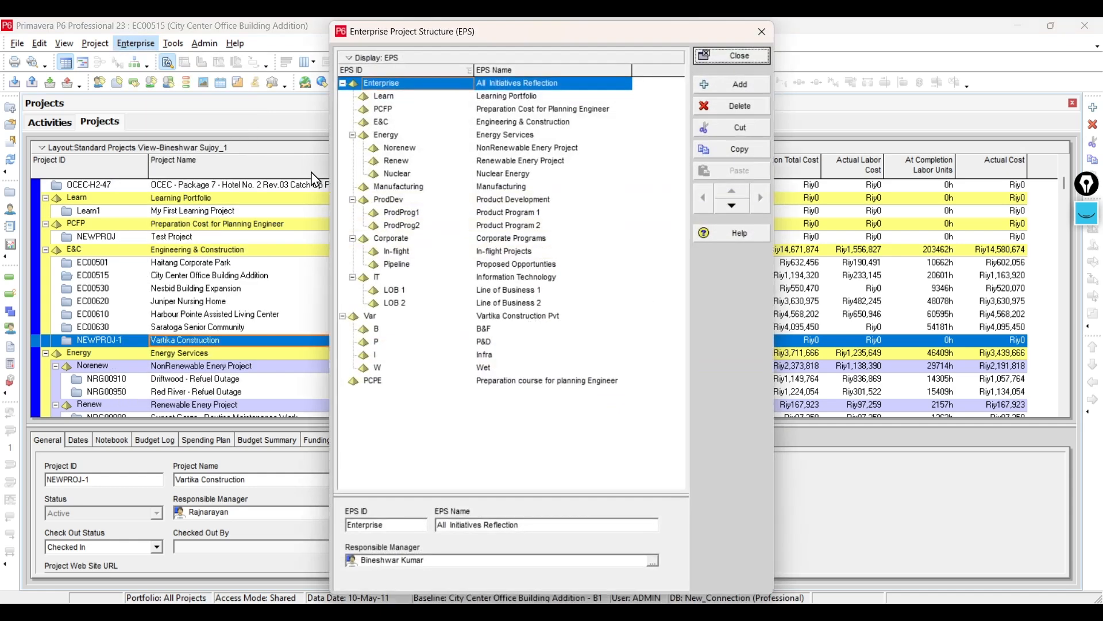
click(454, 318)
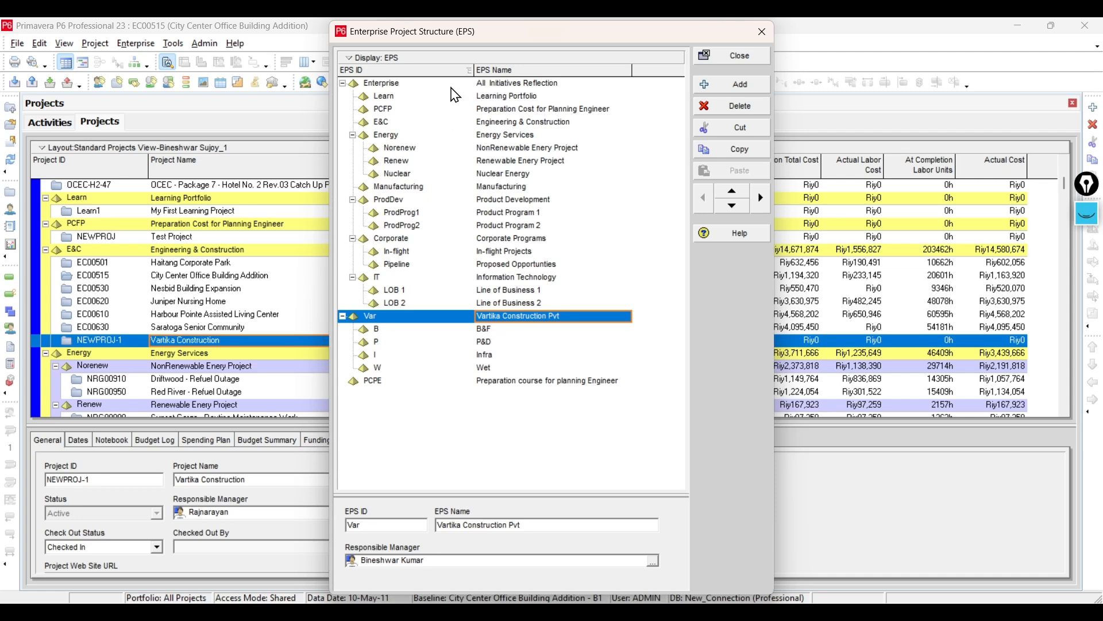
click(504, 201)
click(506, 174)
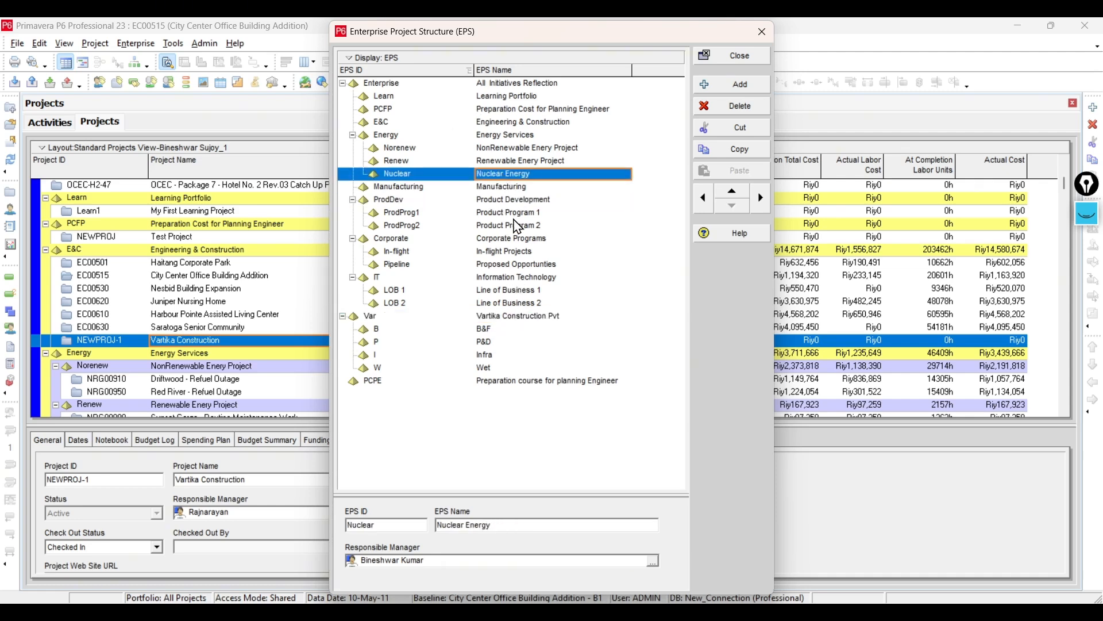
click(520, 124)
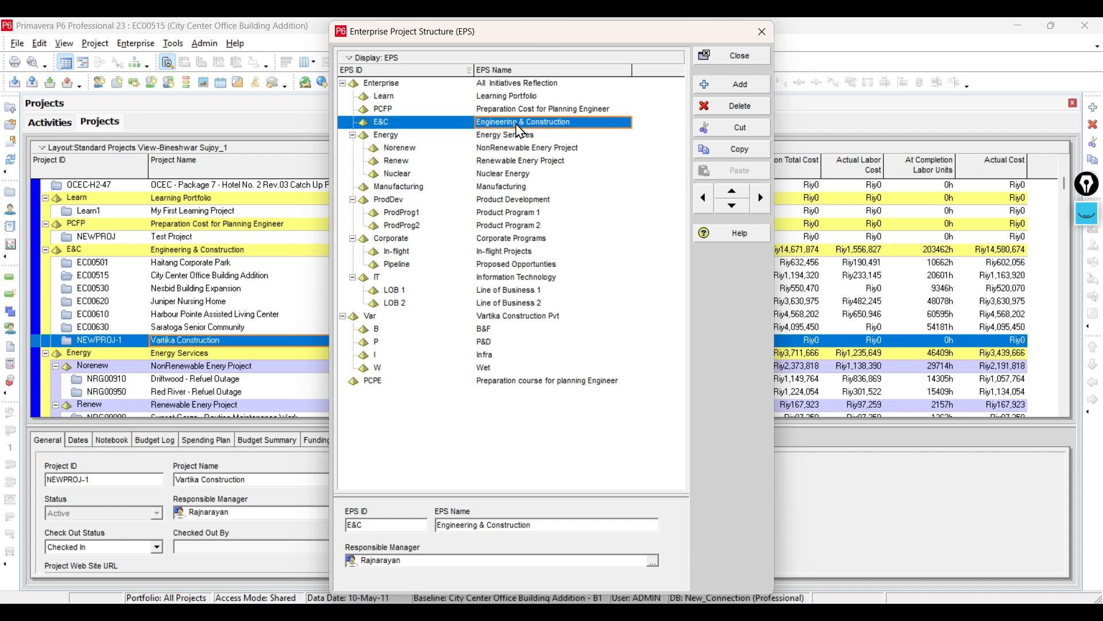
click(748, 86)
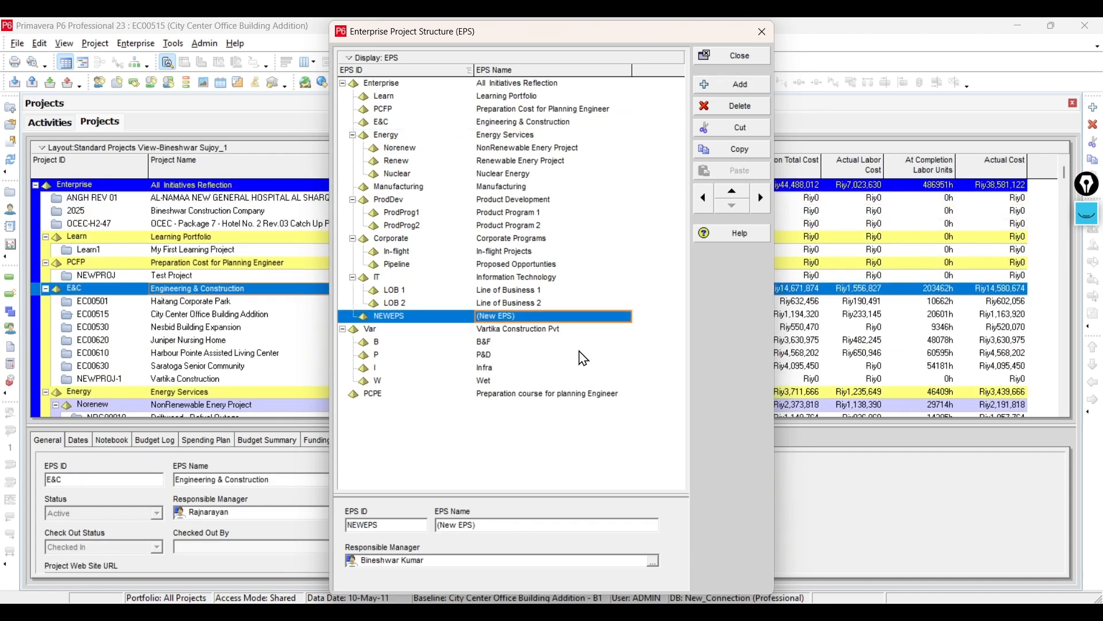
click(703, 199)
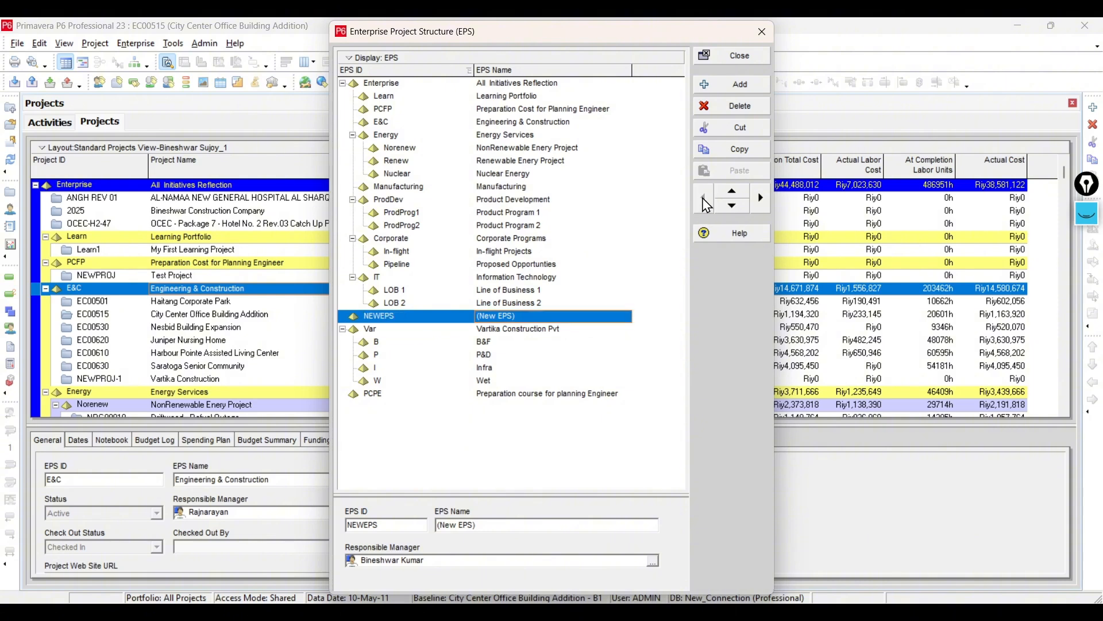
Name the new EPS element Training Project, set its EPS ID to TP, and close the Enterprise Project Structure
click(514, 317)
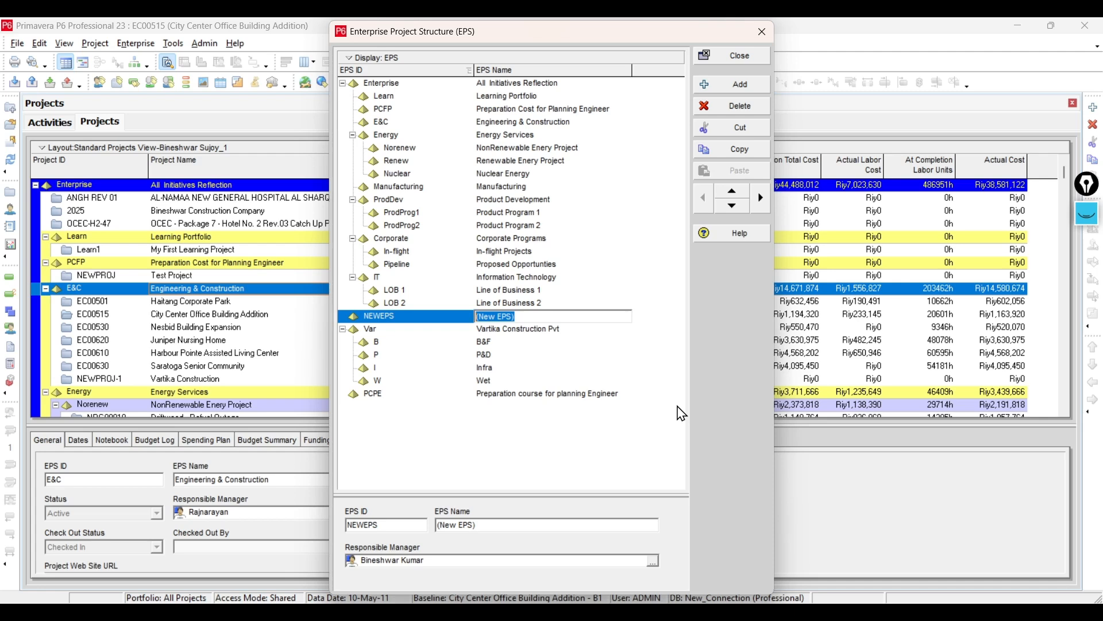
text(Training Project)
click(454, 316)
click(445, 316)
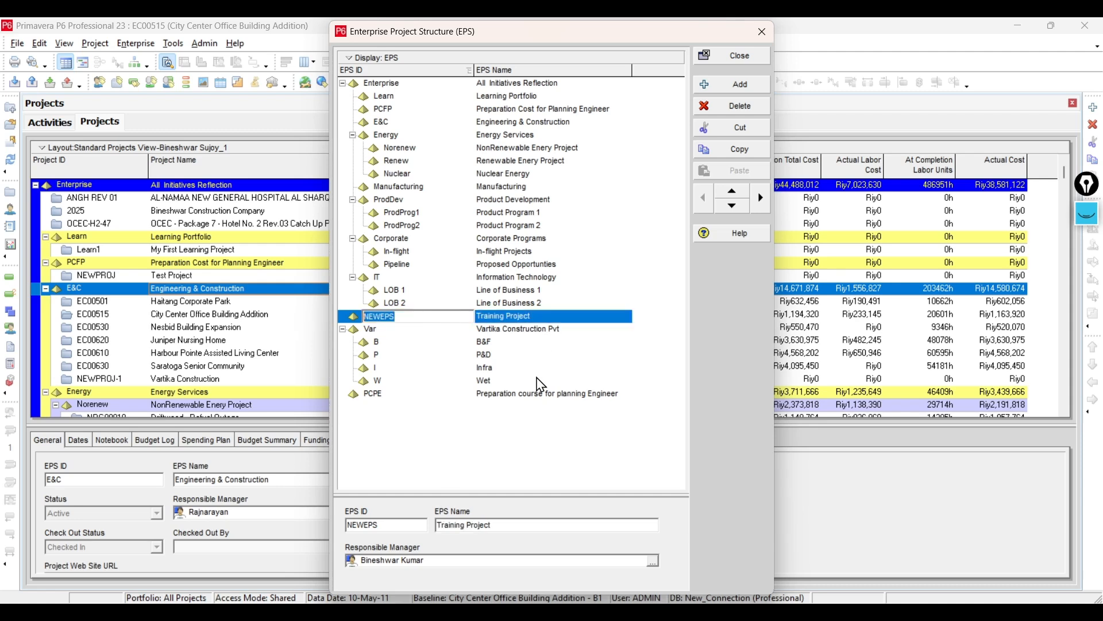
text(TP)
click(454, 442)
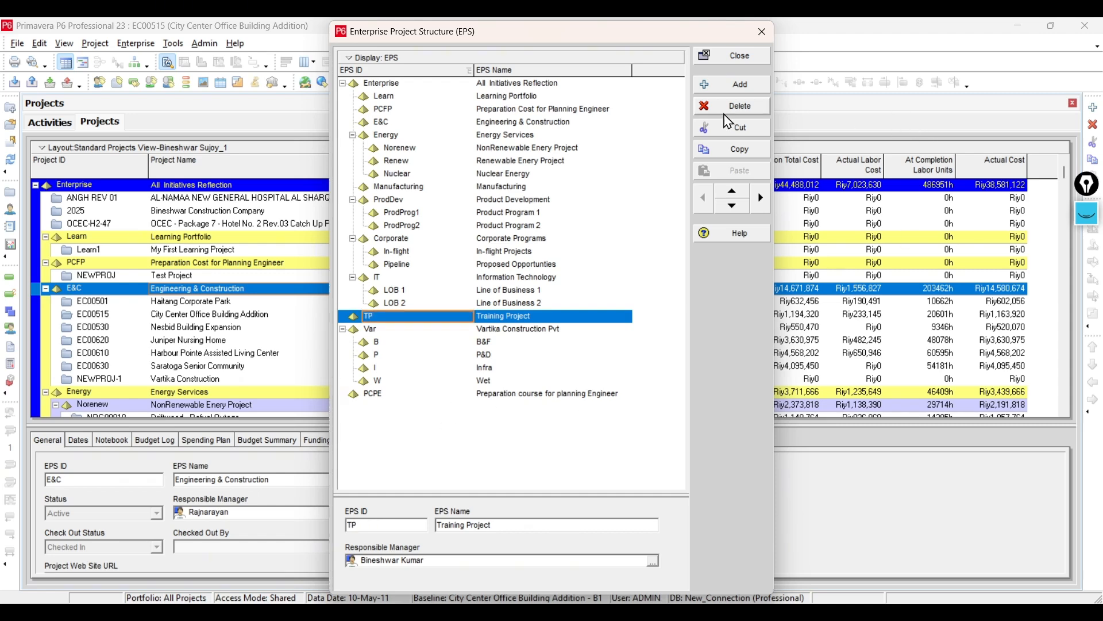
click(741, 55)
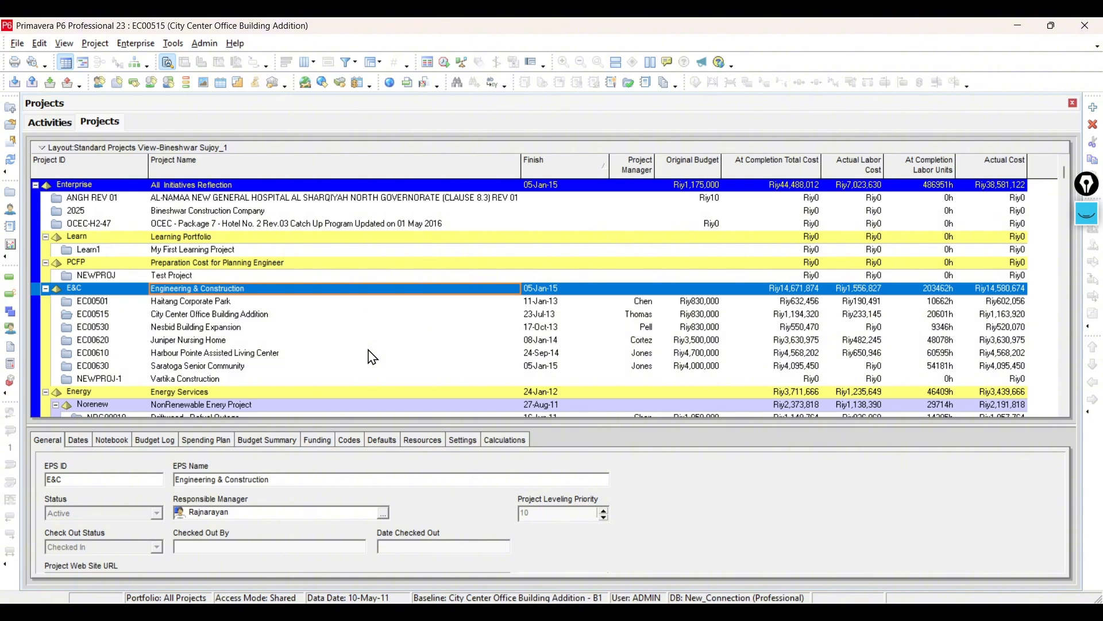
Refresh the project data so the project list is reloaded
click(210, 301)
click(210, 327)
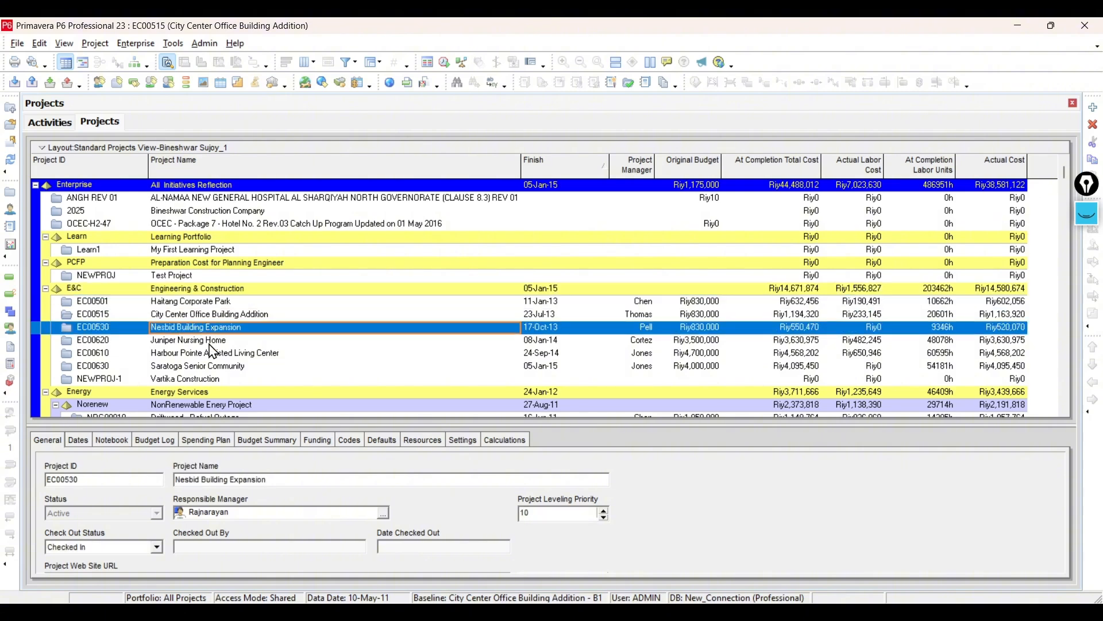
click(211, 342)
click(17, 43)
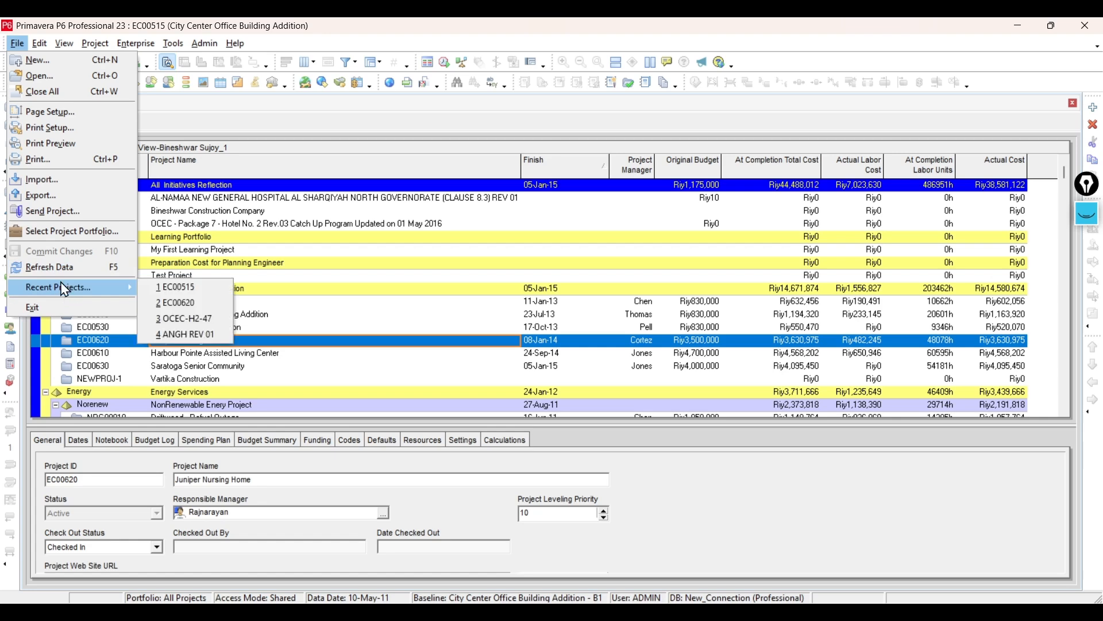
click(67, 274)
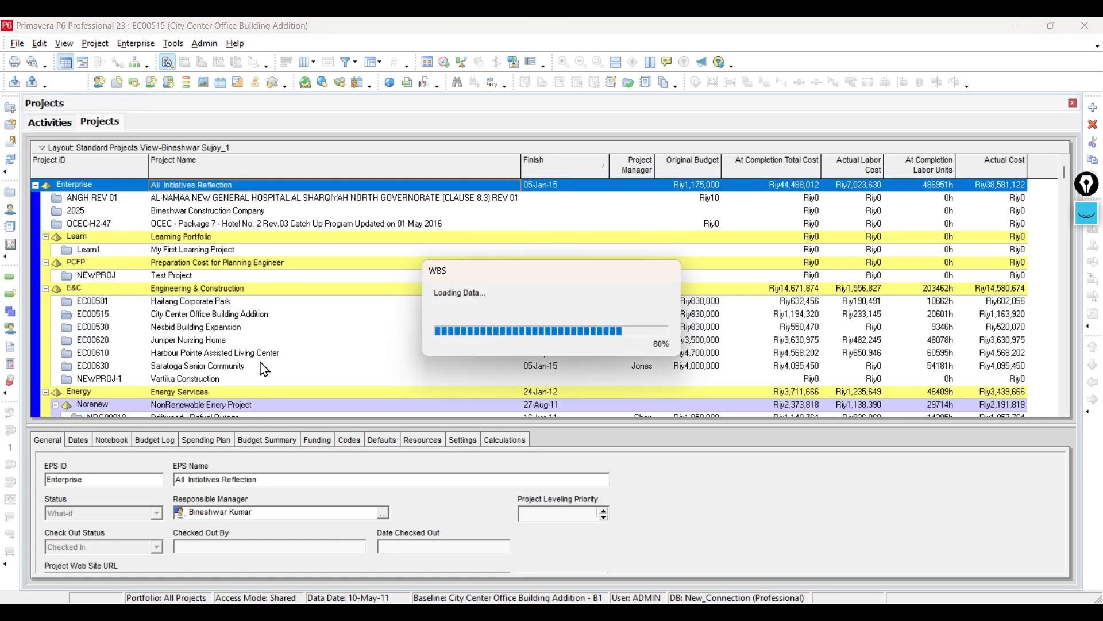
Find and select the Training Project EPS element in the project list
click(220, 303)
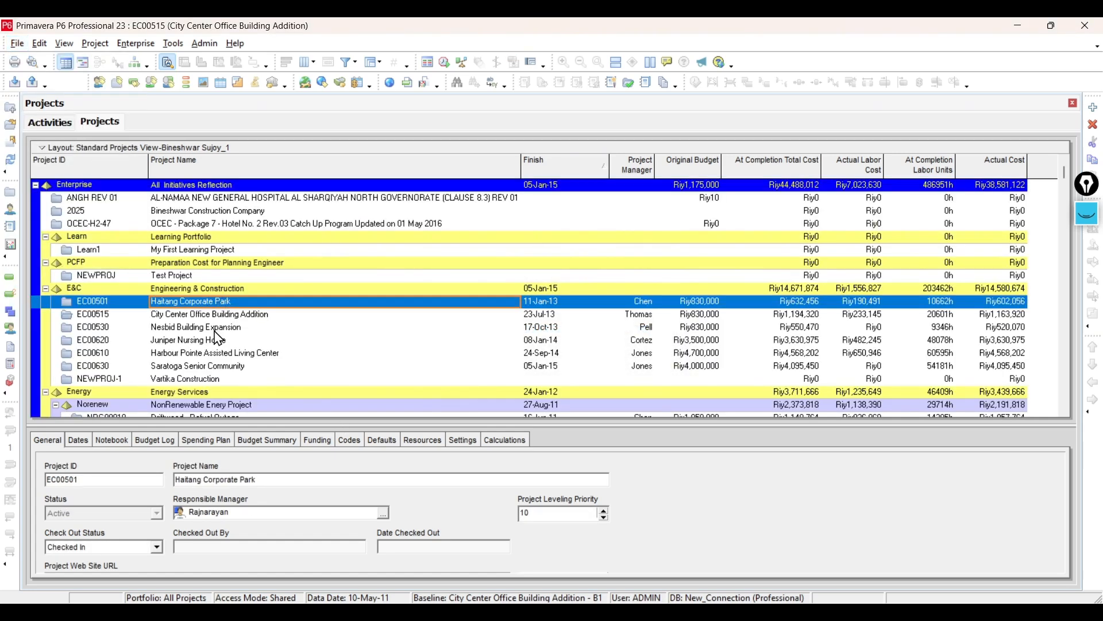
click(215, 316)
click(211, 342)
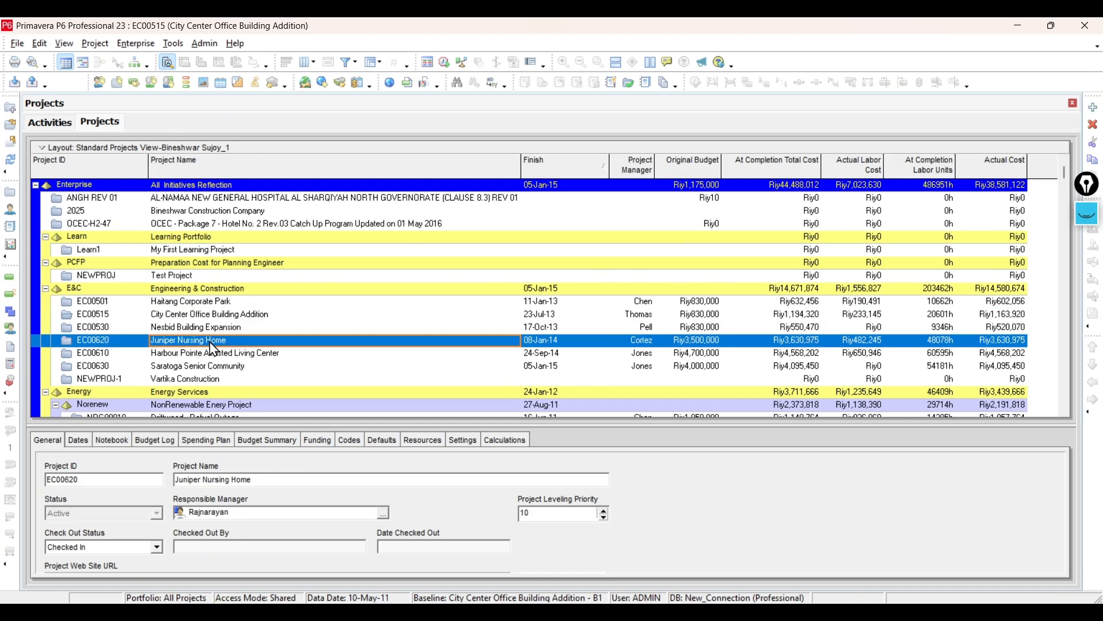
scroll(214, 349, down, 1)
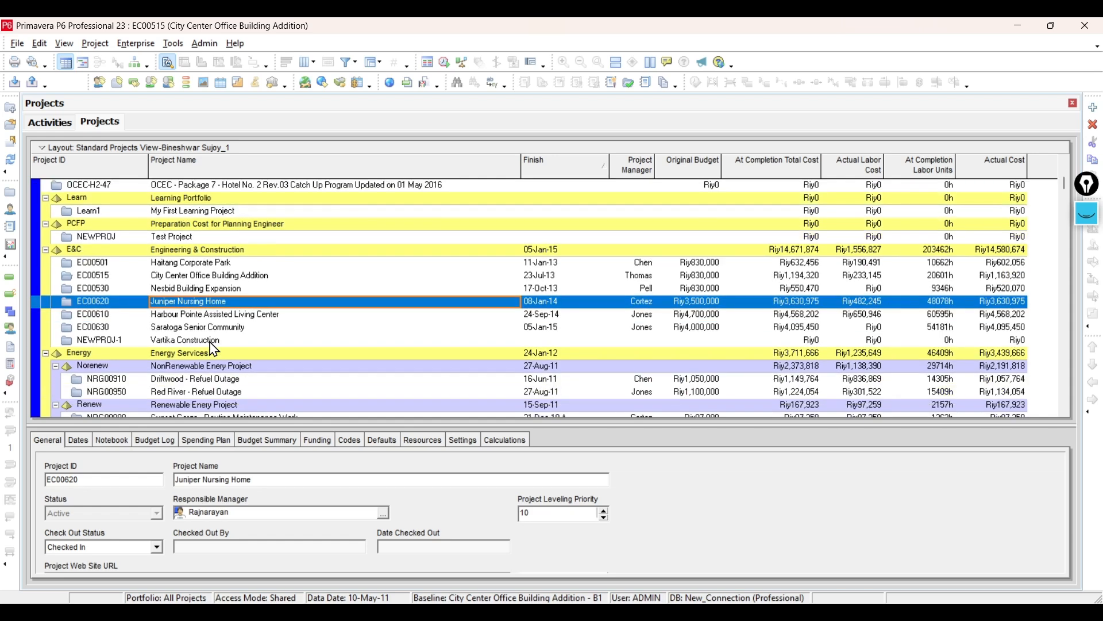
scroll(214, 349, down, 5)
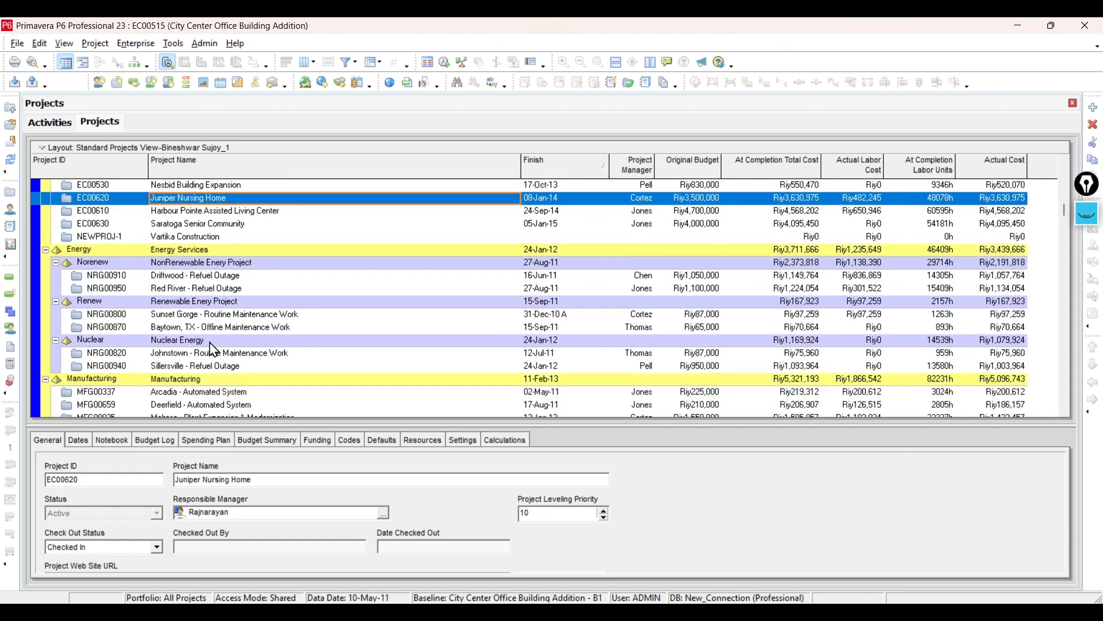
scroll(246, 343, down, 12)
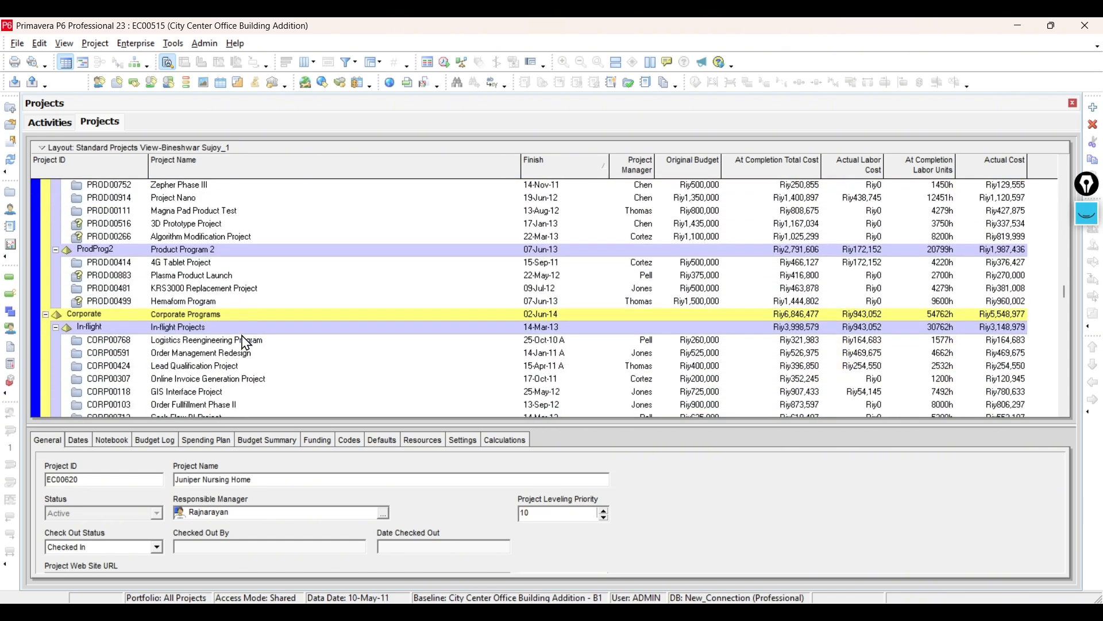
scroll(246, 343, down, 3)
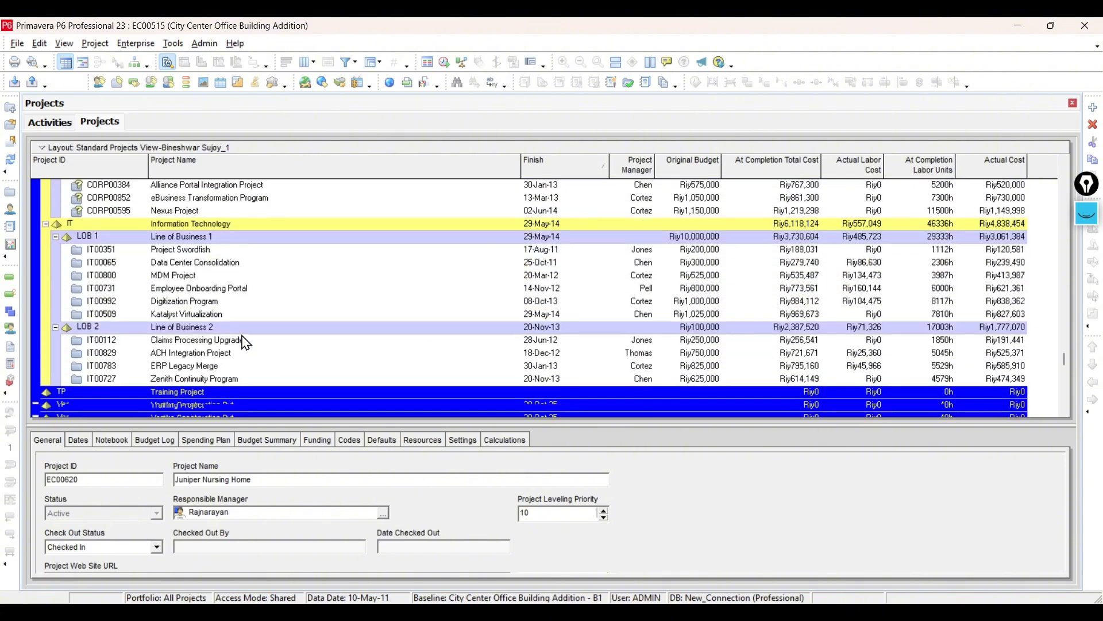
click(248, 341)
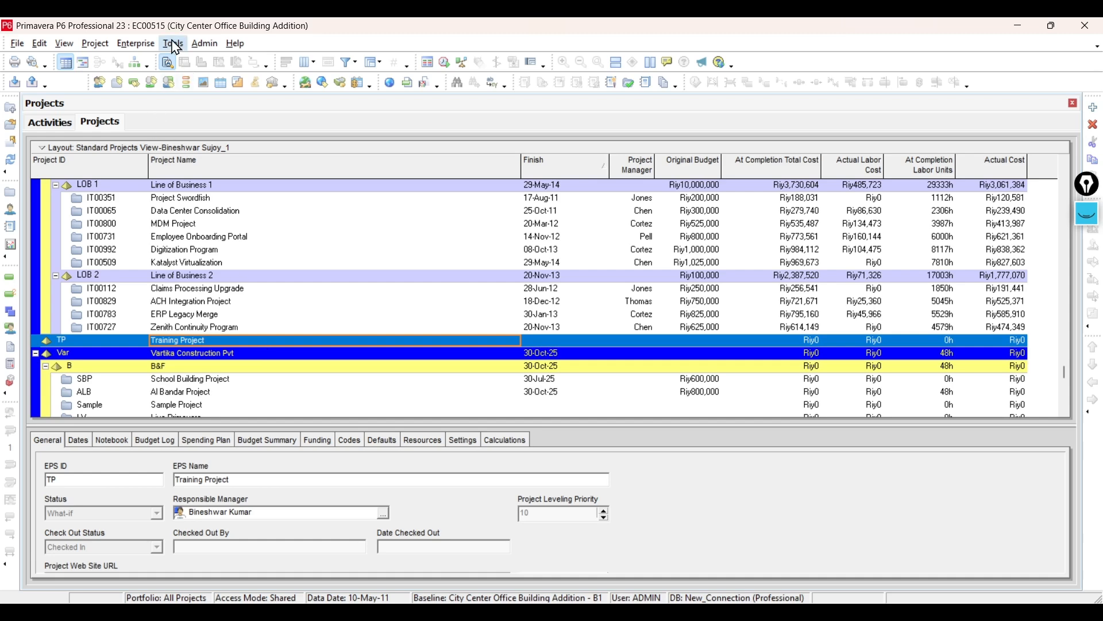
In the Enterprise Project Structure, indent Training Project under Enterprise and shift it up to directly below Engineering & Construction
click(139, 44)
click(176, 76)
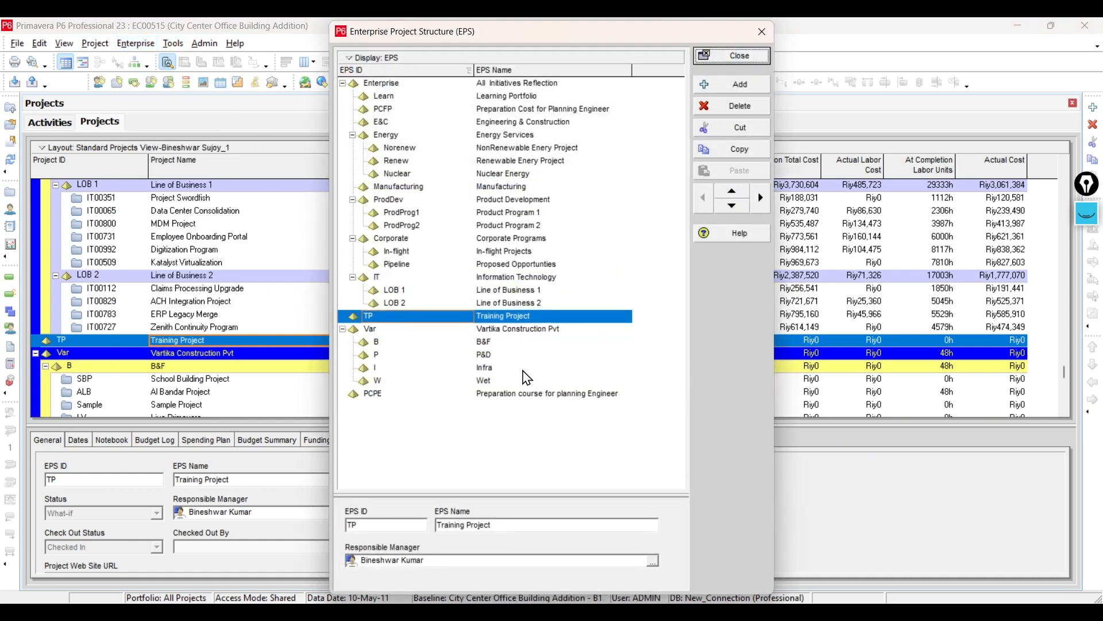
click(759, 199)
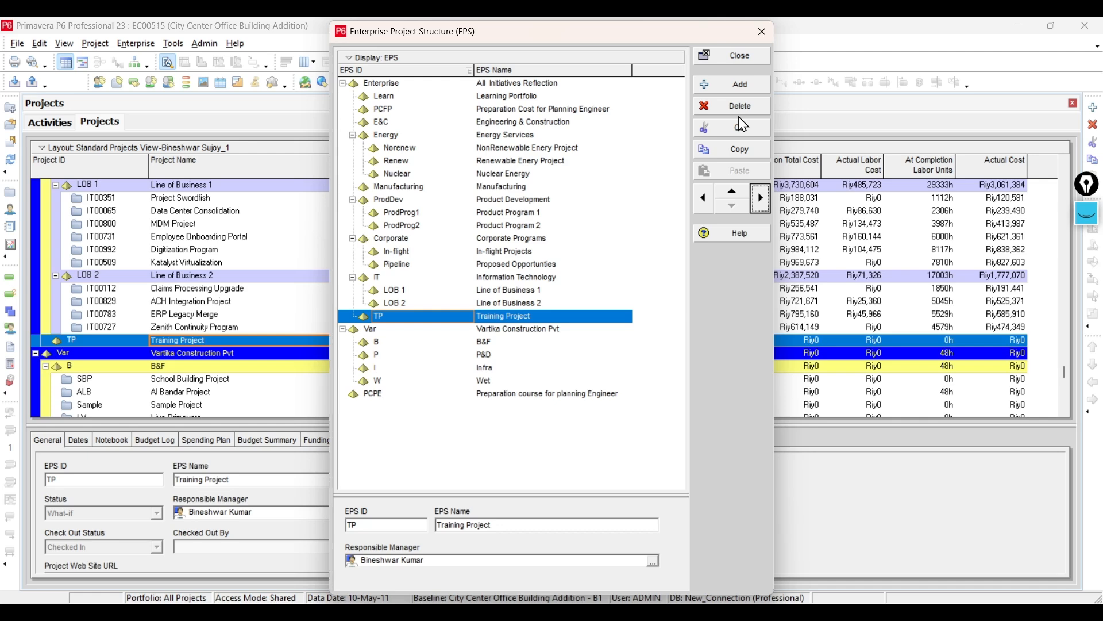
click(740, 193)
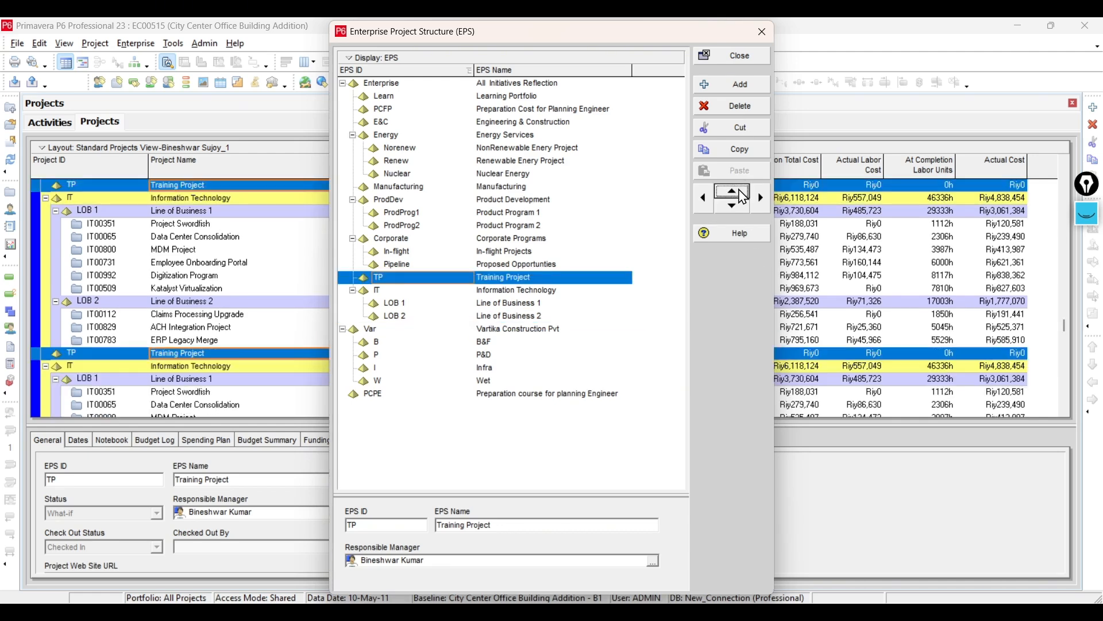
click(741, 196)
click(741, 195)
click(741, 196)
click(741, 196)
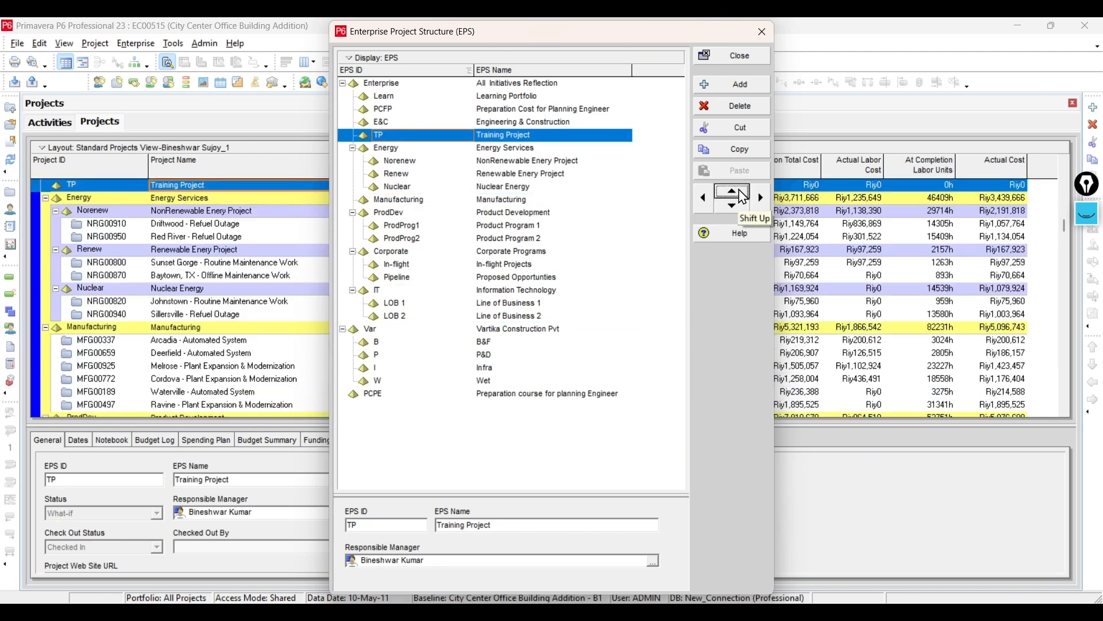
click(755, 55)
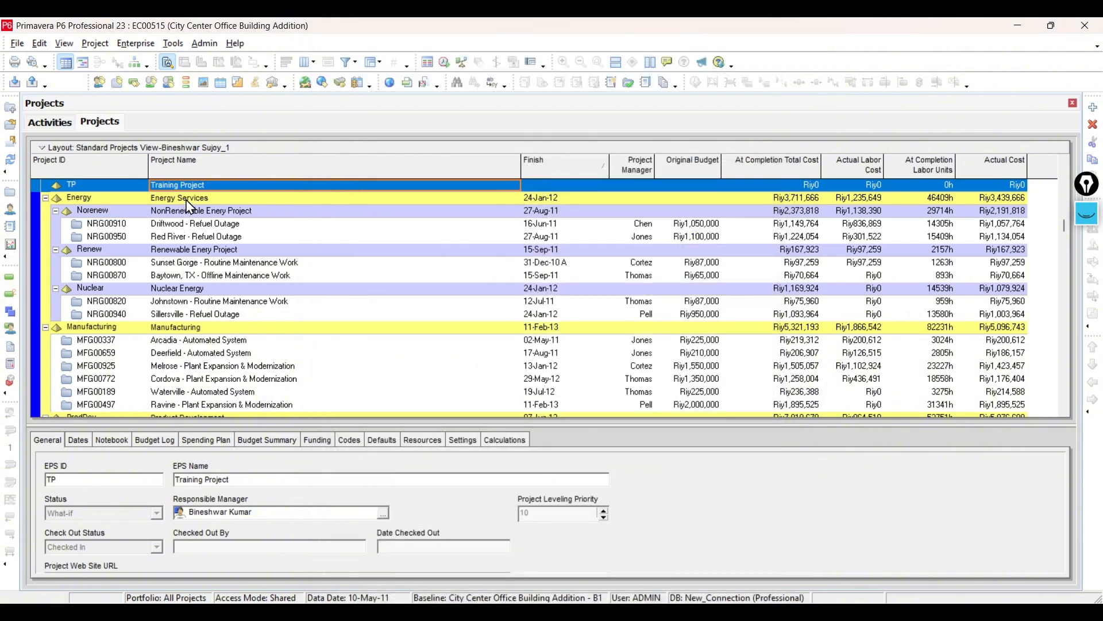
Examine the Engineering & Construction and Training Project EPS elements in the project list
scroll(195, 227, up, 4)
click(215, 211)
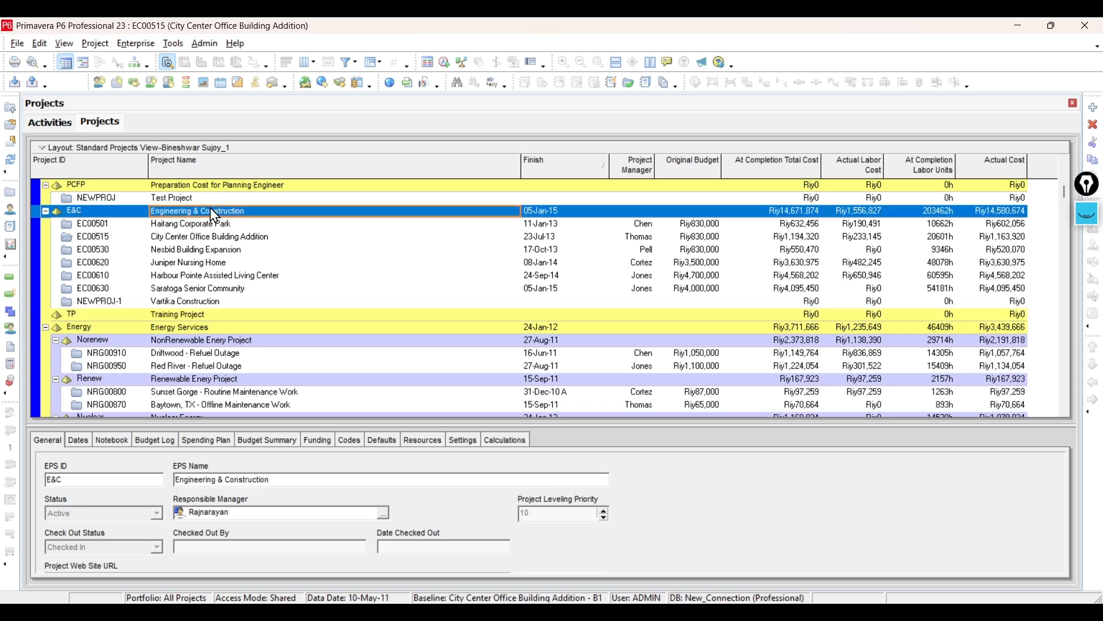
click(208, 315)
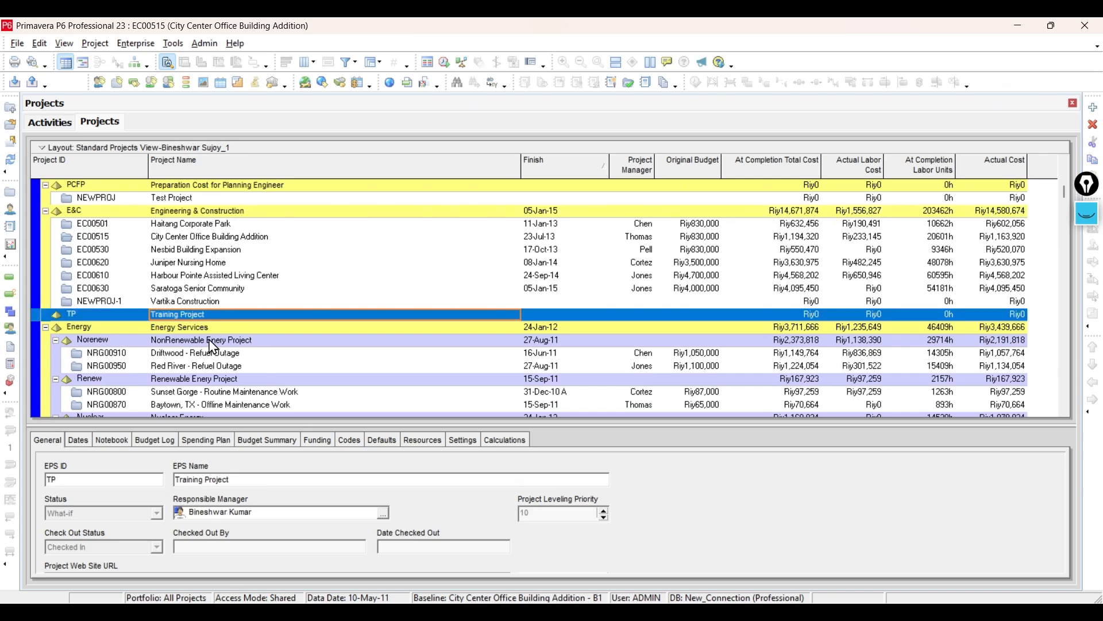
click(208, 315)
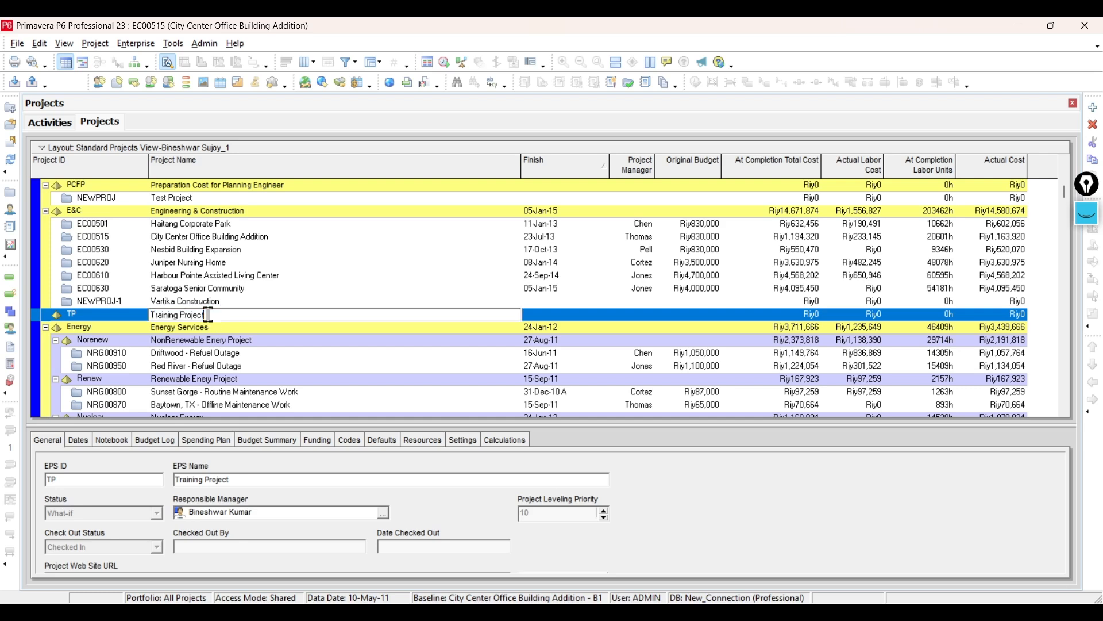
click(628, 304)
click(208, 315)
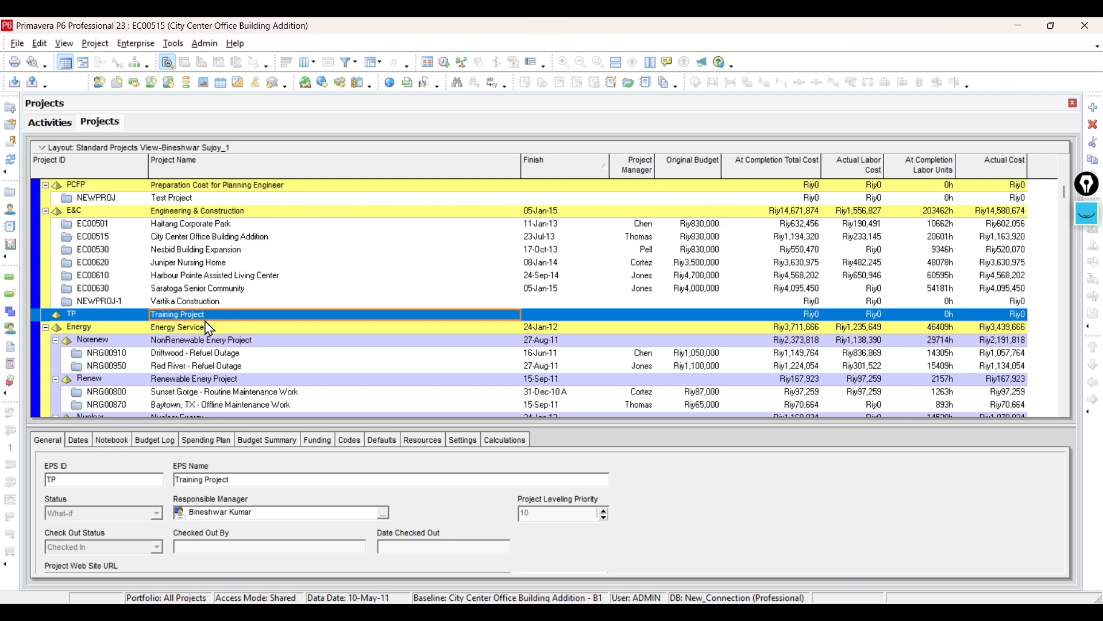
right_click(223, 317)
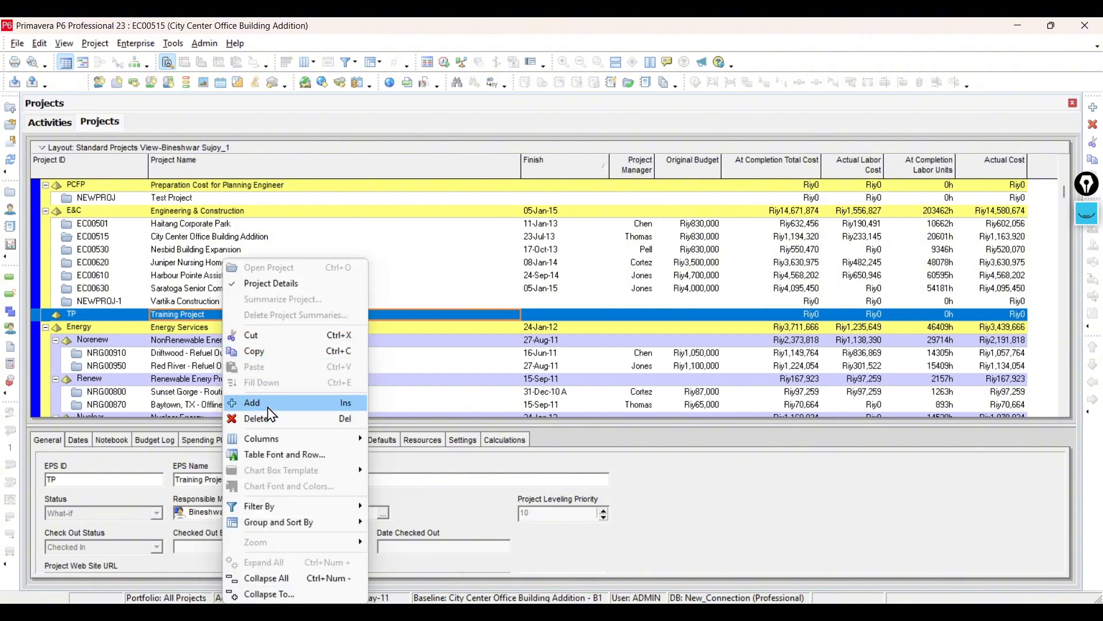
click(144, 320)
click(138, 44)
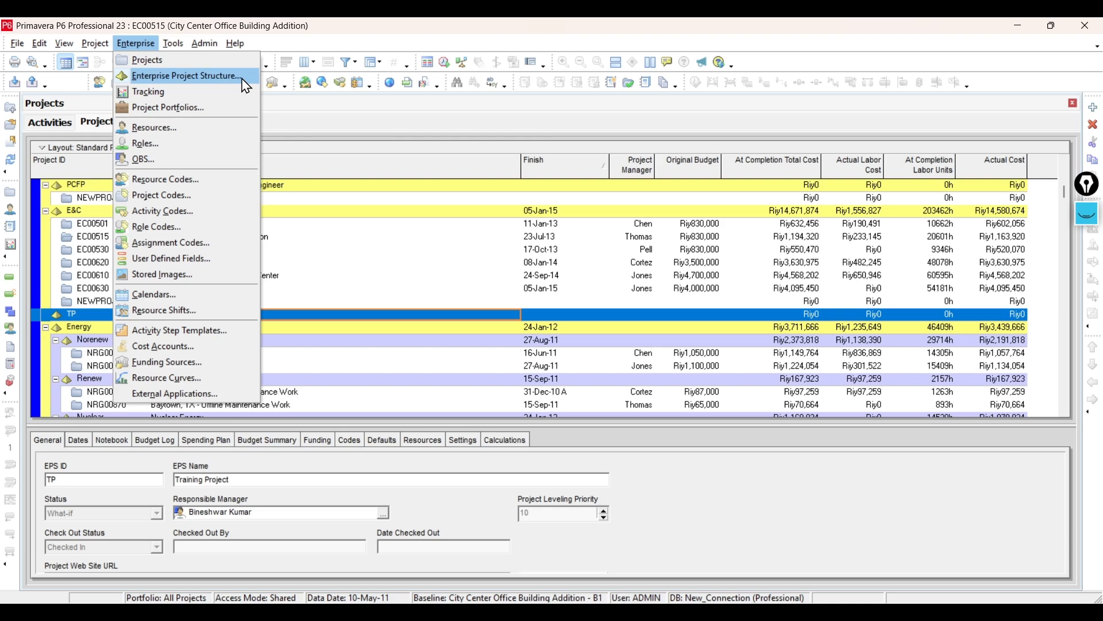
click(229, 213)
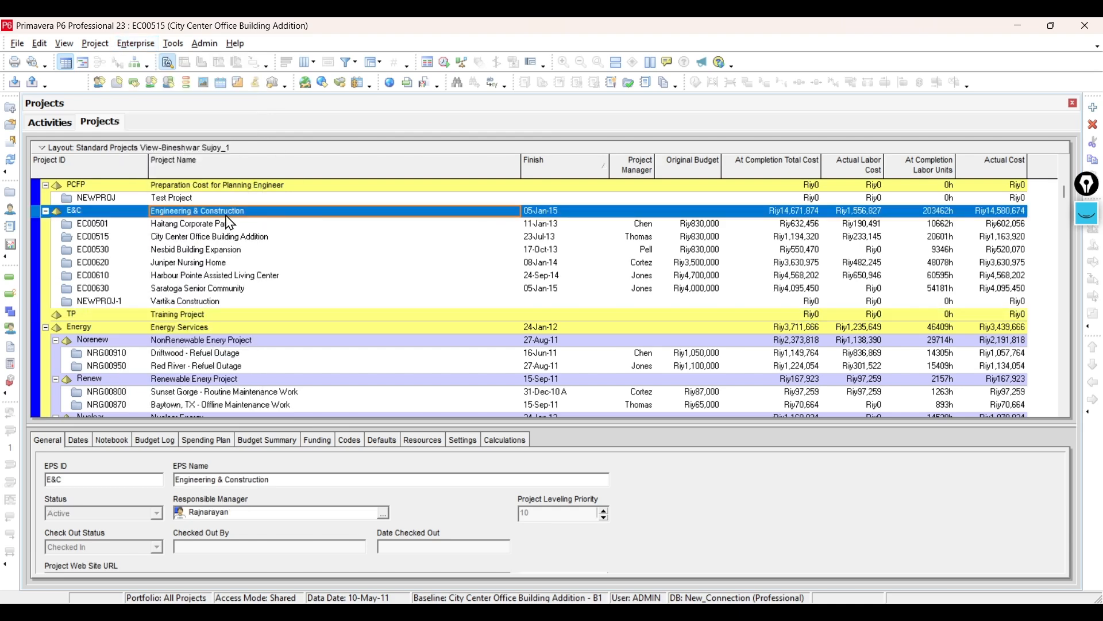
Start a new project under the Training Project EPS, keeping the default project ID NEWPROJ-3 and name (New Project)
click(235, 316)
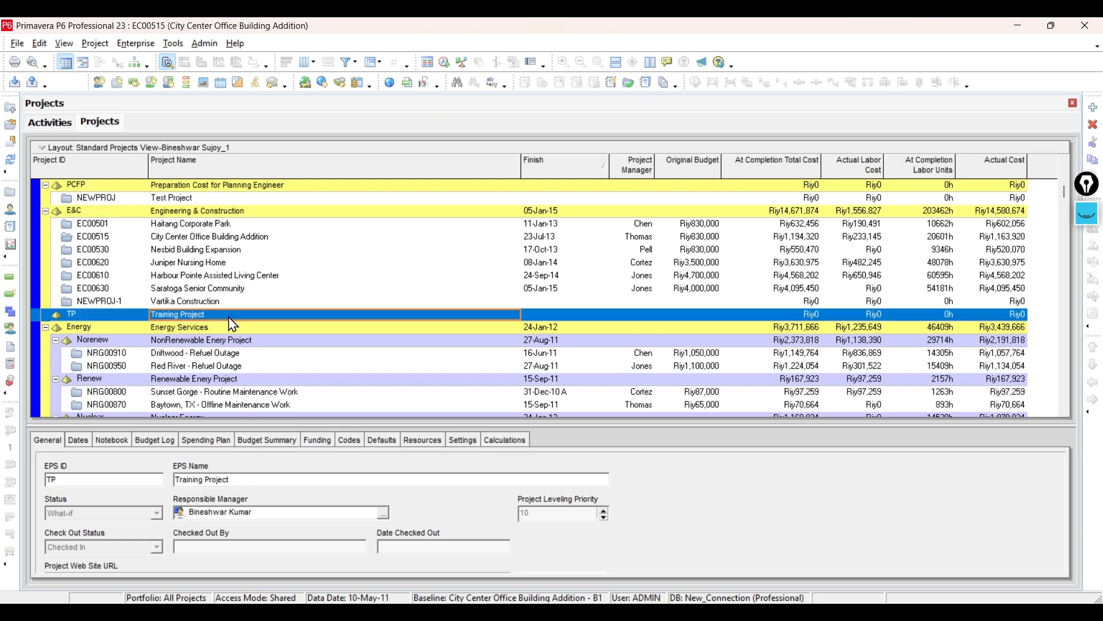
right_click(229, 318)
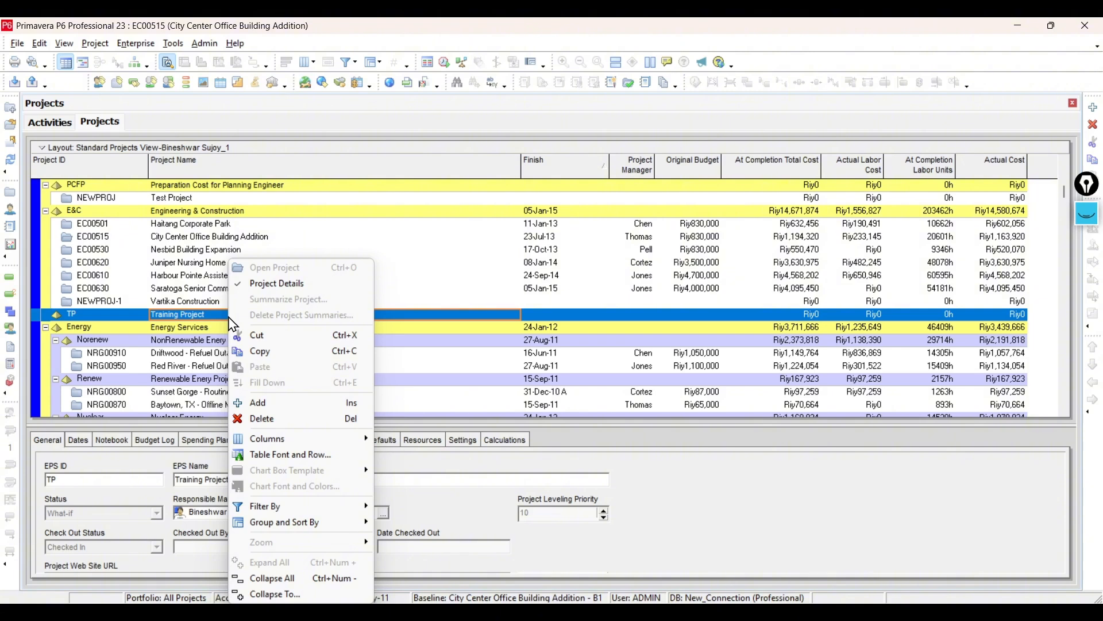
click(257, 405)
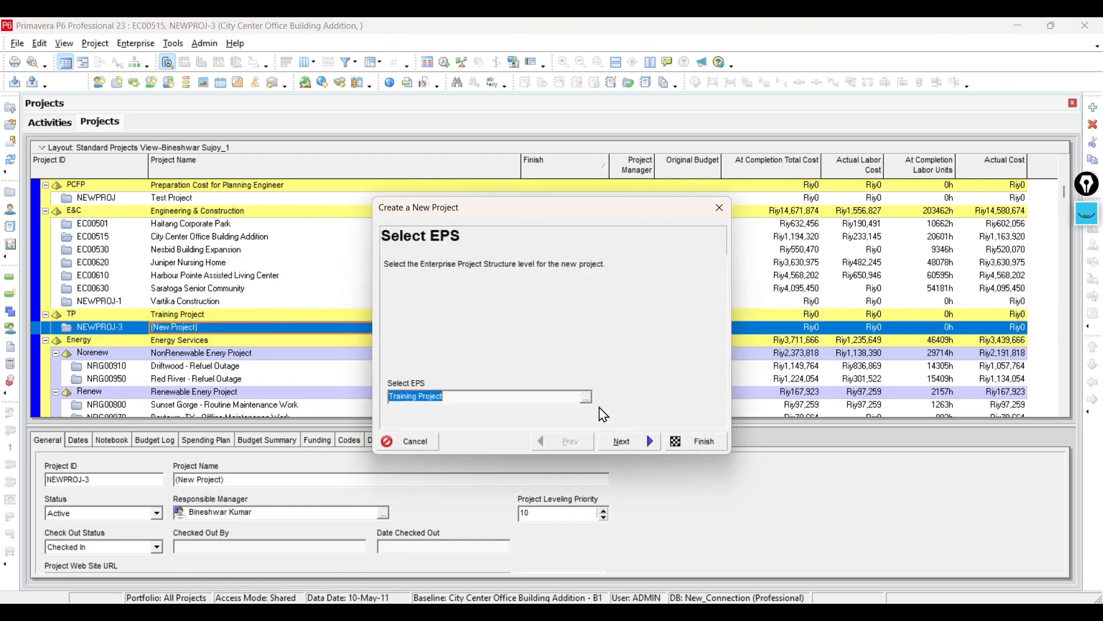
click(630, 443)
drag(459, 365, 384, 345)
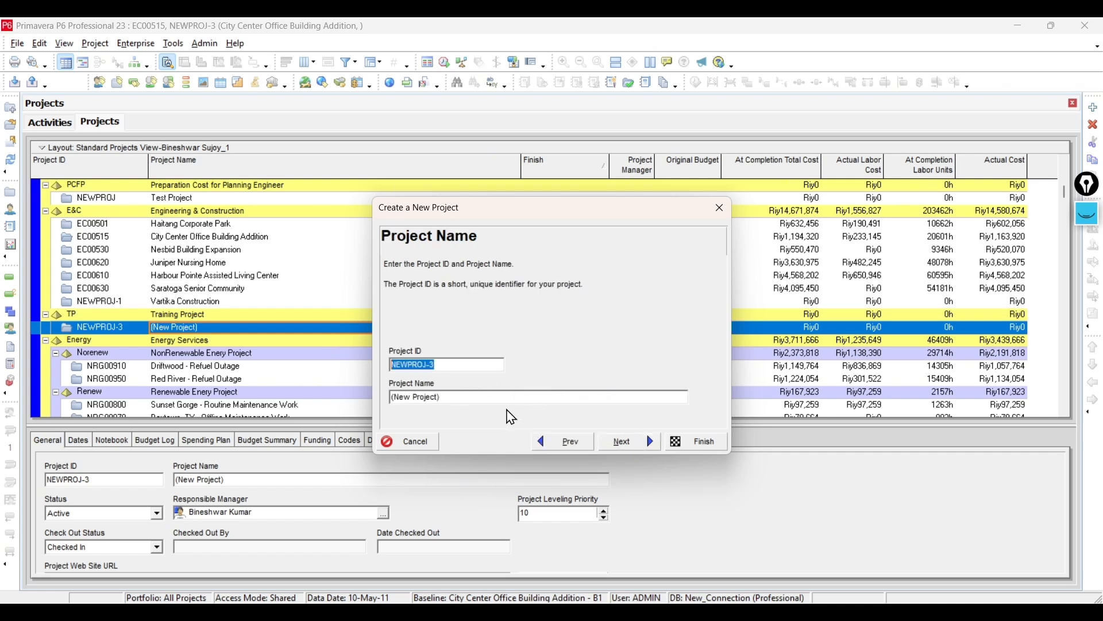
click(505, 398)
click(632, 442)
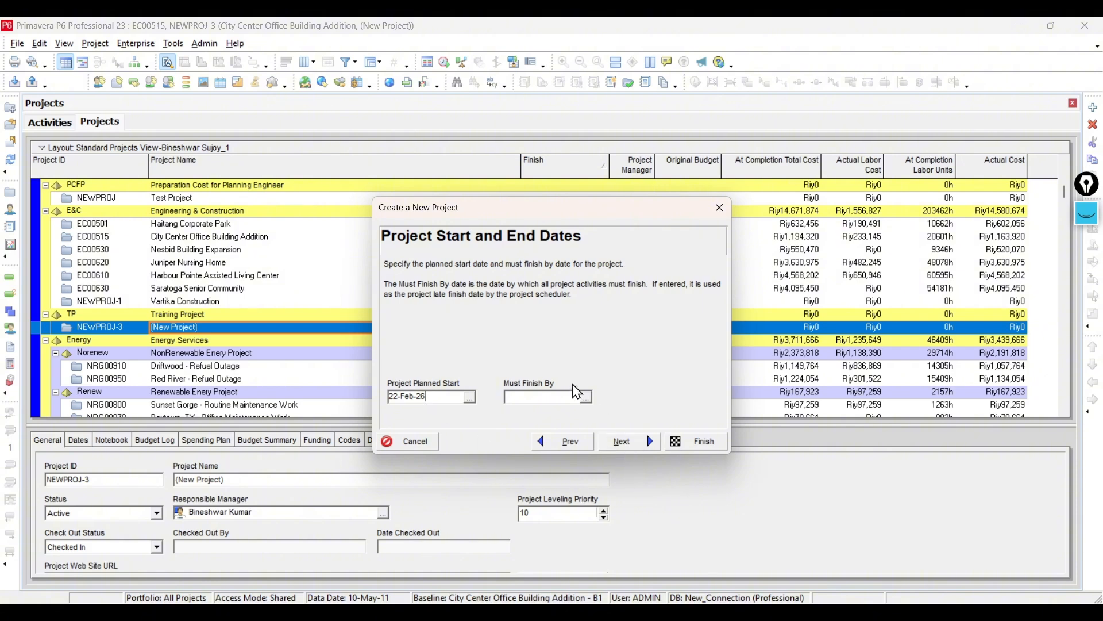
Keep the 22-Feb-26 planned start and assign the second person in the first sub-manager's OBS branch as the responsible manager
click(632, 443)
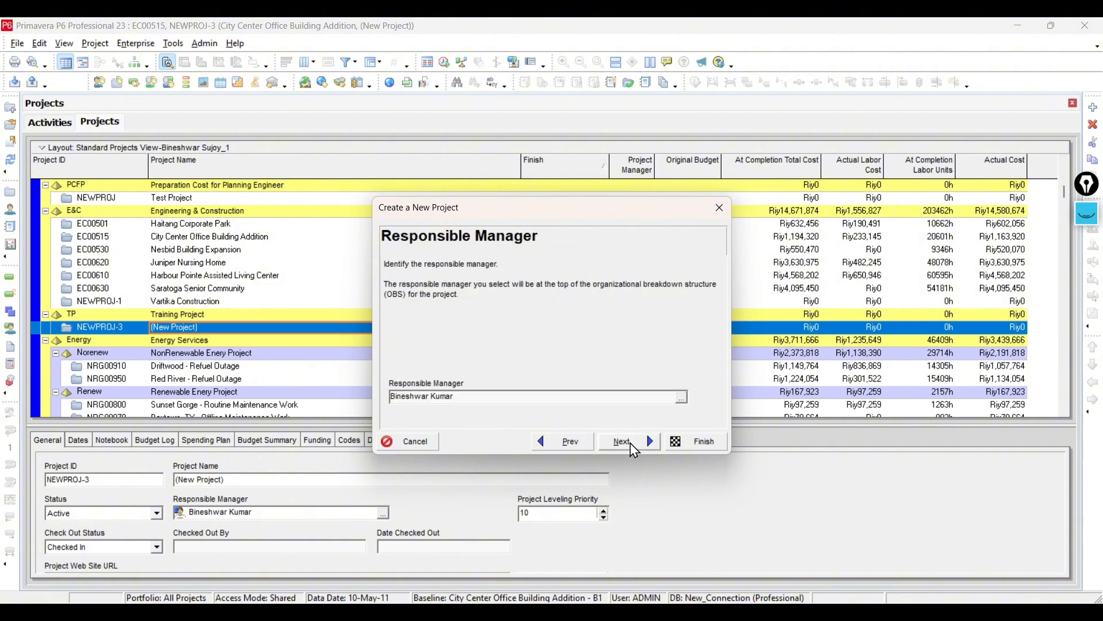
click(683, 397)
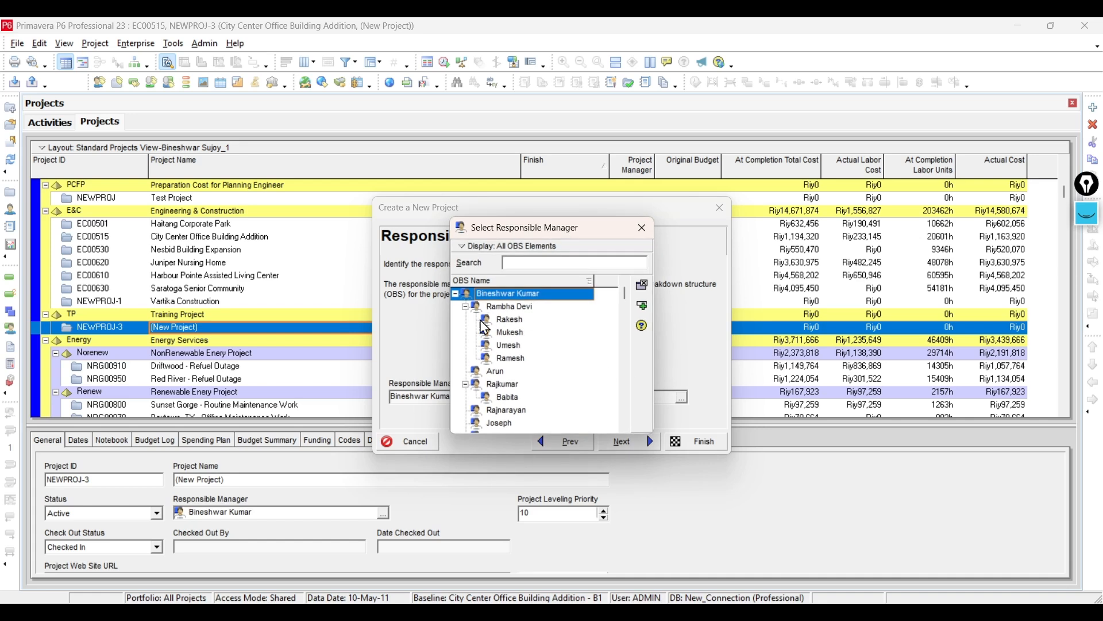
click(514, 333)
click(520, 348)
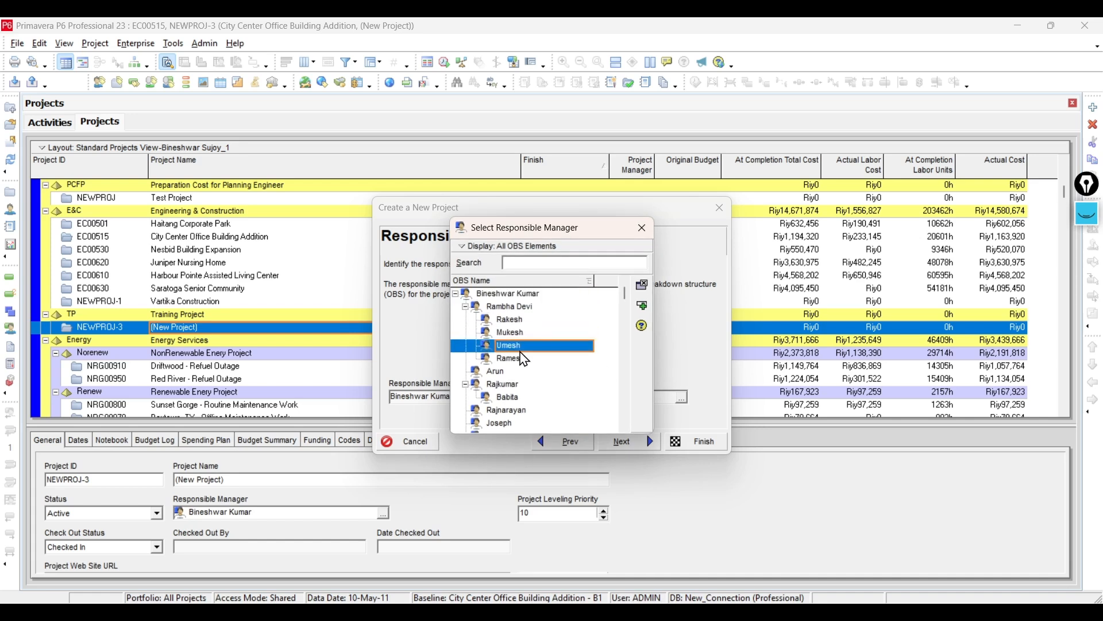
scroll(525, 360, down, 1)
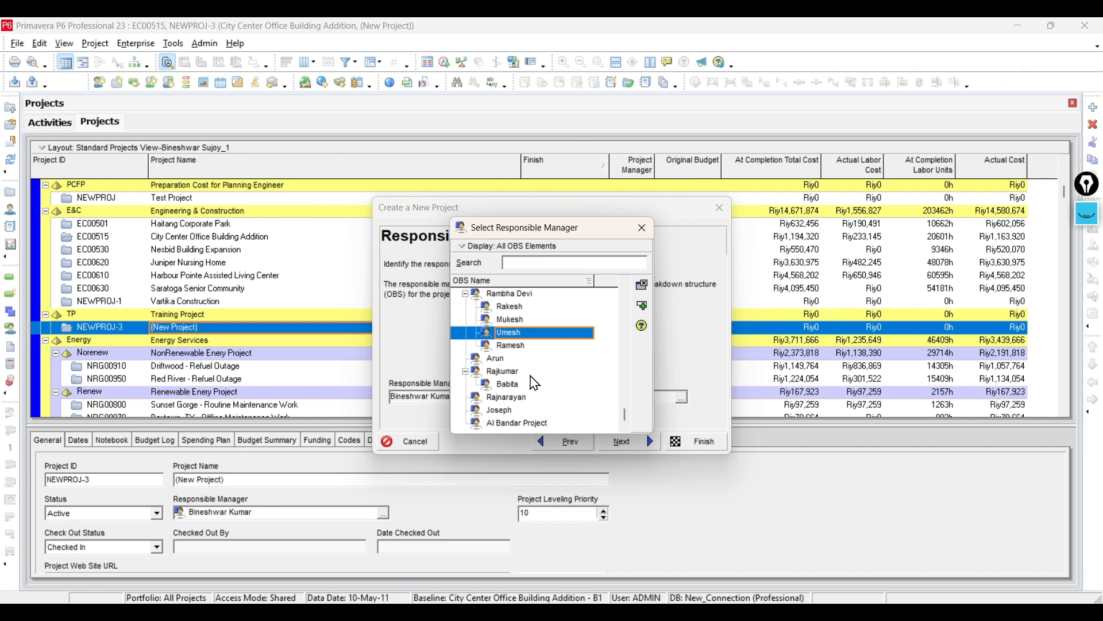
click(526, 307)
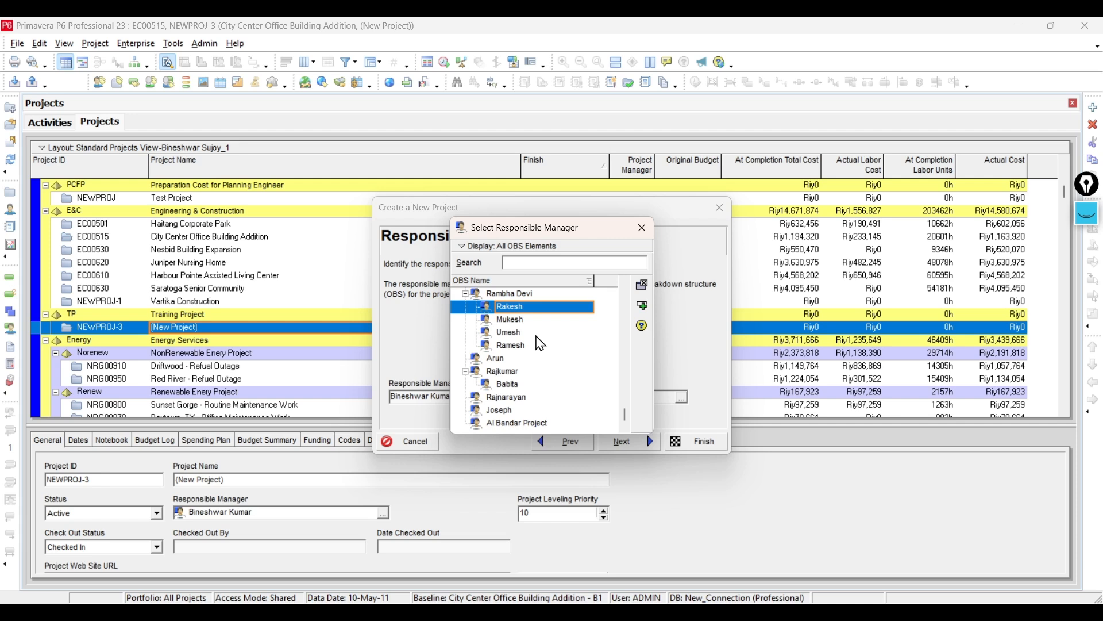
scroll(523, 367, up, 1)
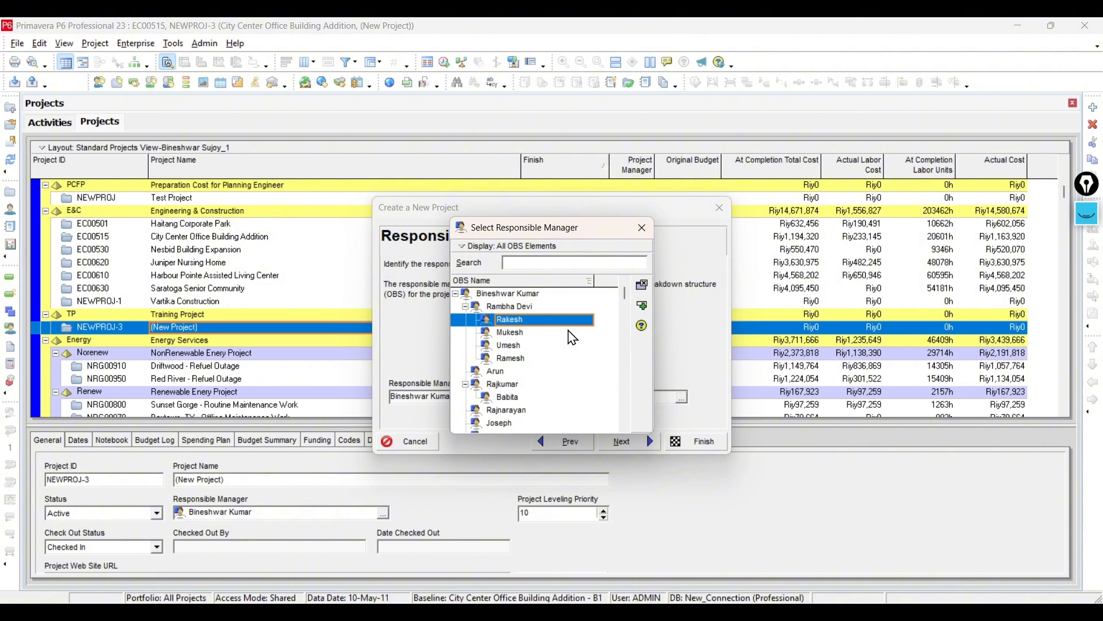
click(504, 332)
click(642, 305)
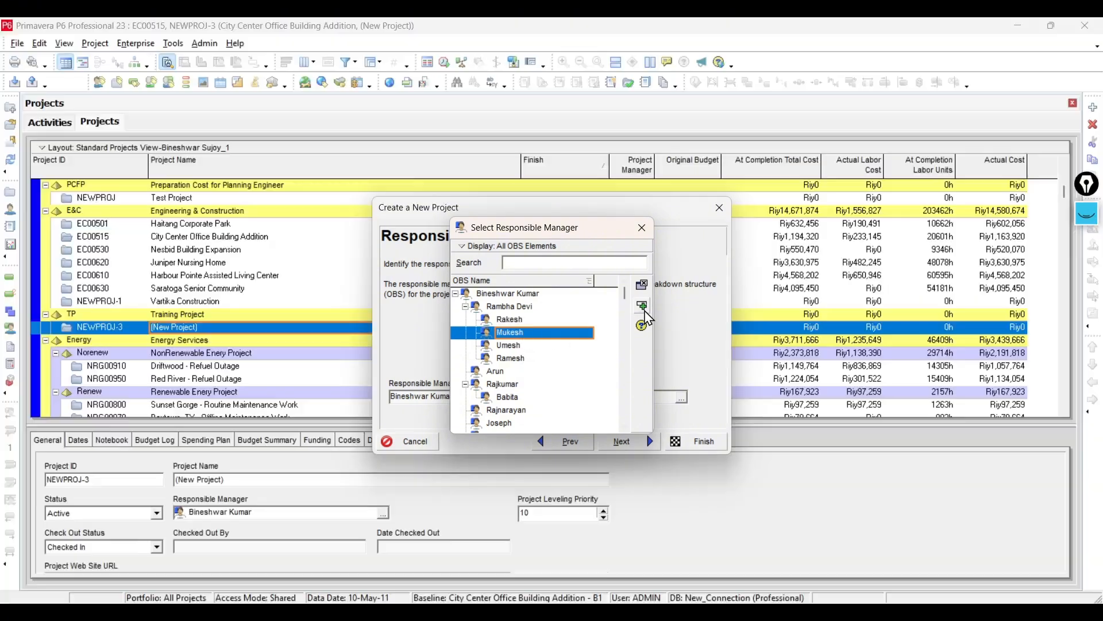
Accept Standard Rate as the default assignment rate type and finish creating the new project
click(626, 444)
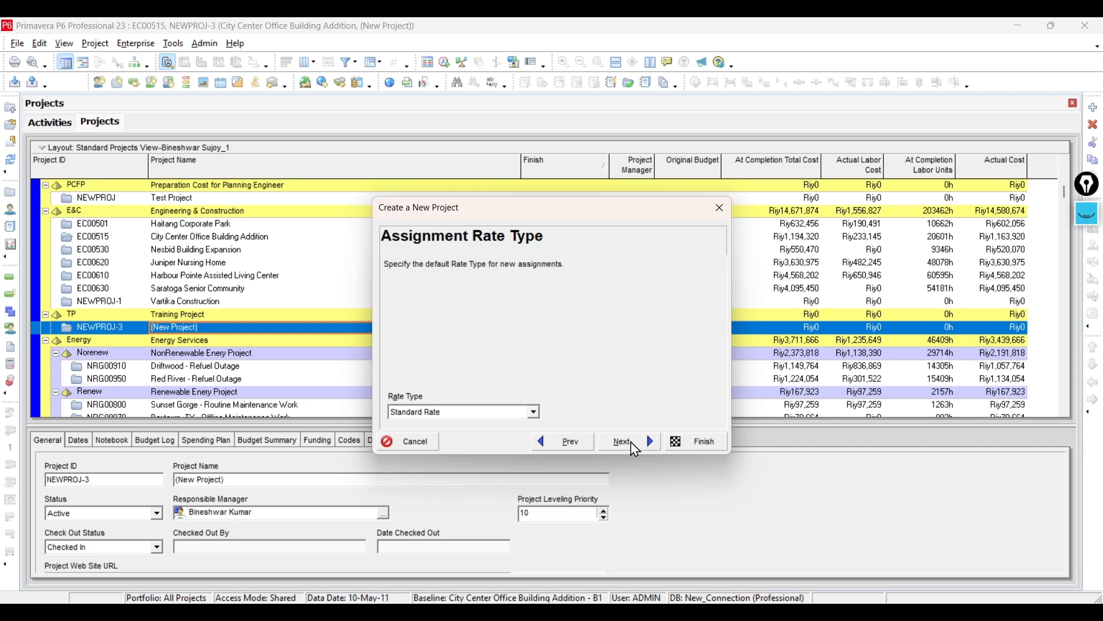
click(635, 449)
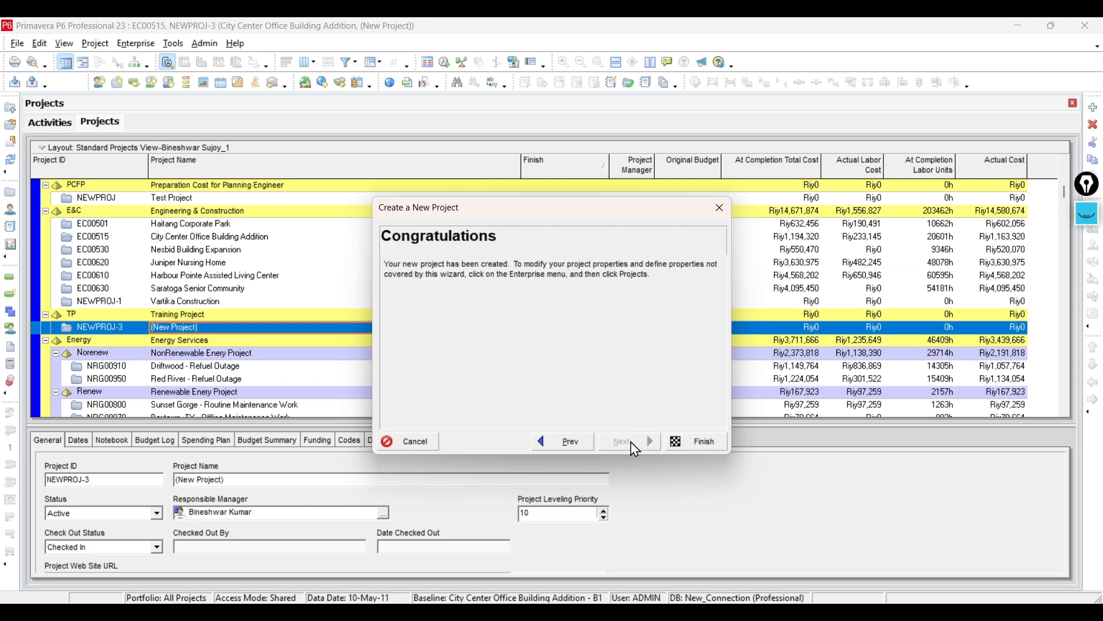
click(699, 439)
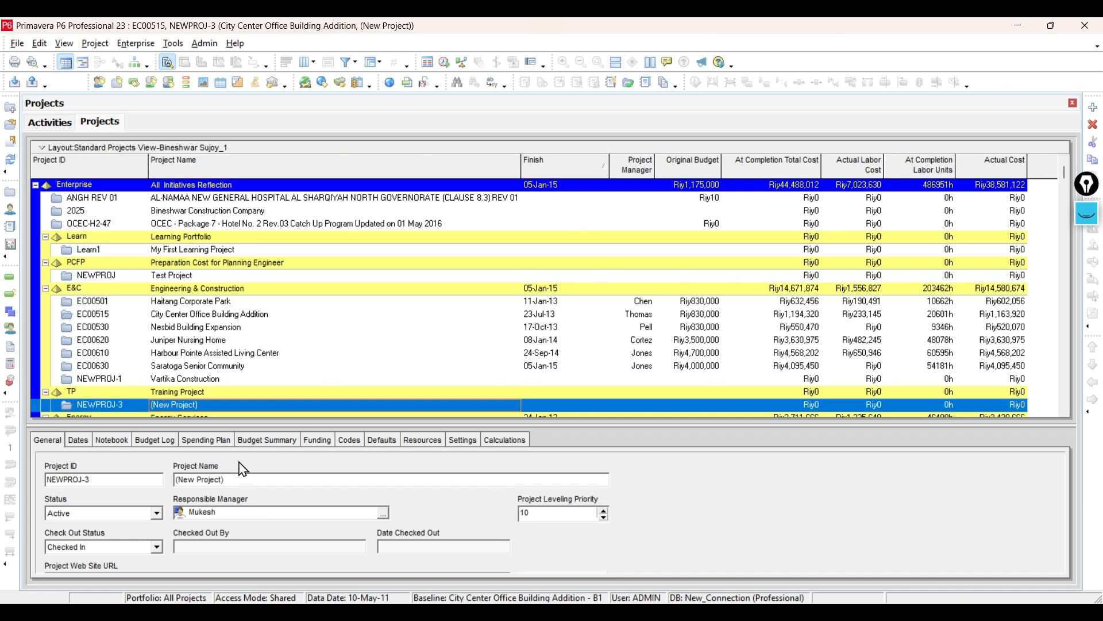
Rename the new NEWPROJ-3 project under Training Project to ABC and reselect it in the project list
click(209, 393)
scroll(210, 396, down, 1)
click(210, 391)
click(214, 396)
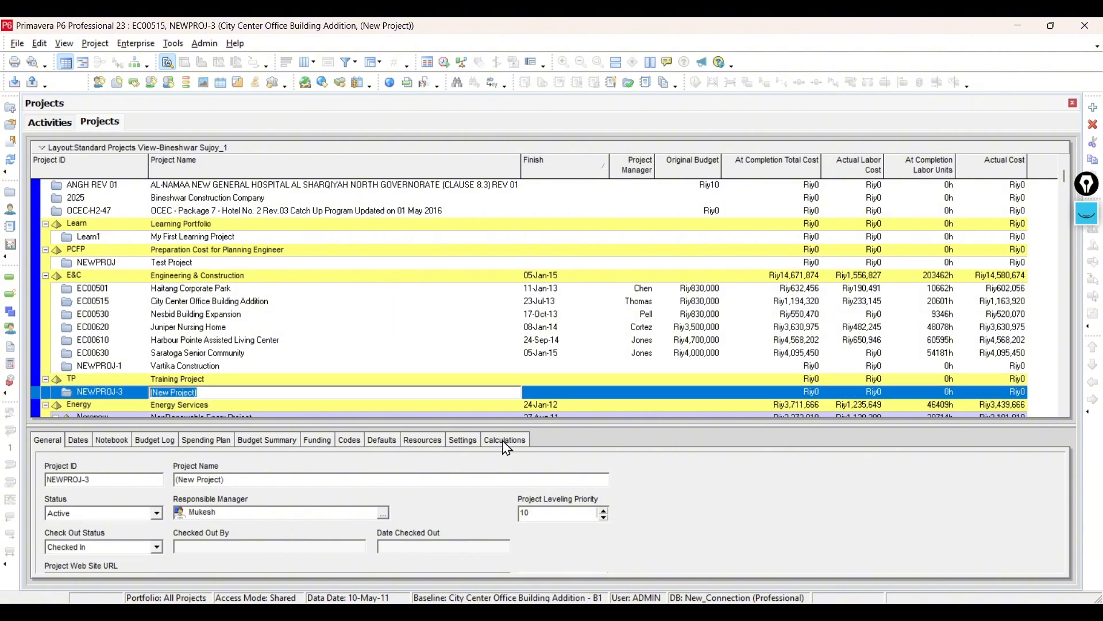
text(ABC)
click(242, 352)
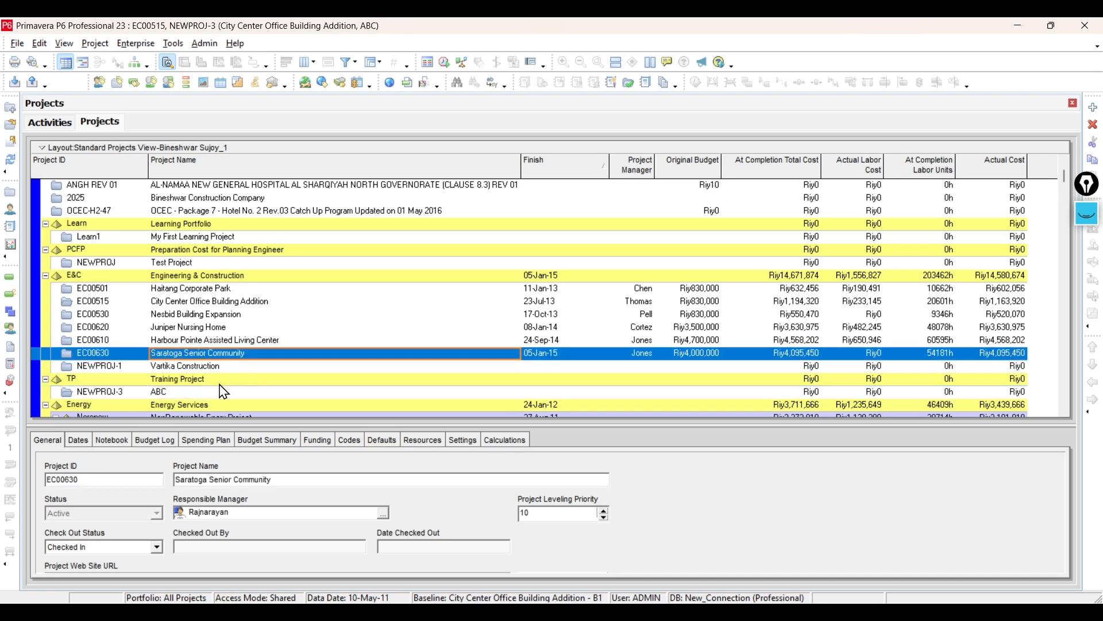
click(229, 379)
click(225, 392)
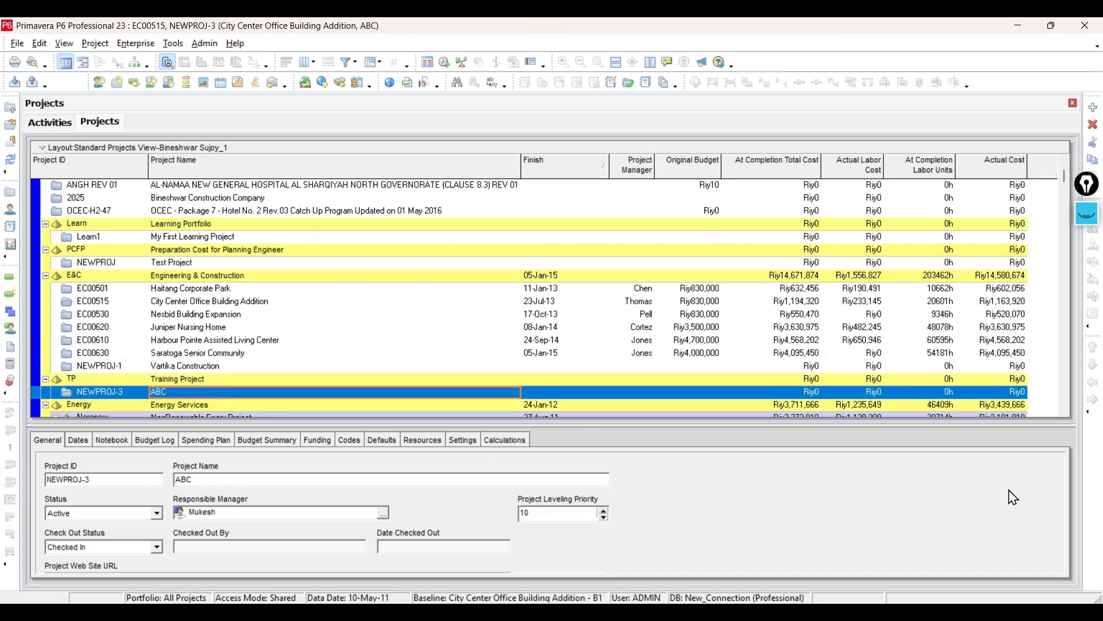
Switch to the PowerPoint course outline, review the Project Setup bullet about new projects and WBS, and return to Primavera P6
key(alt+Tab)
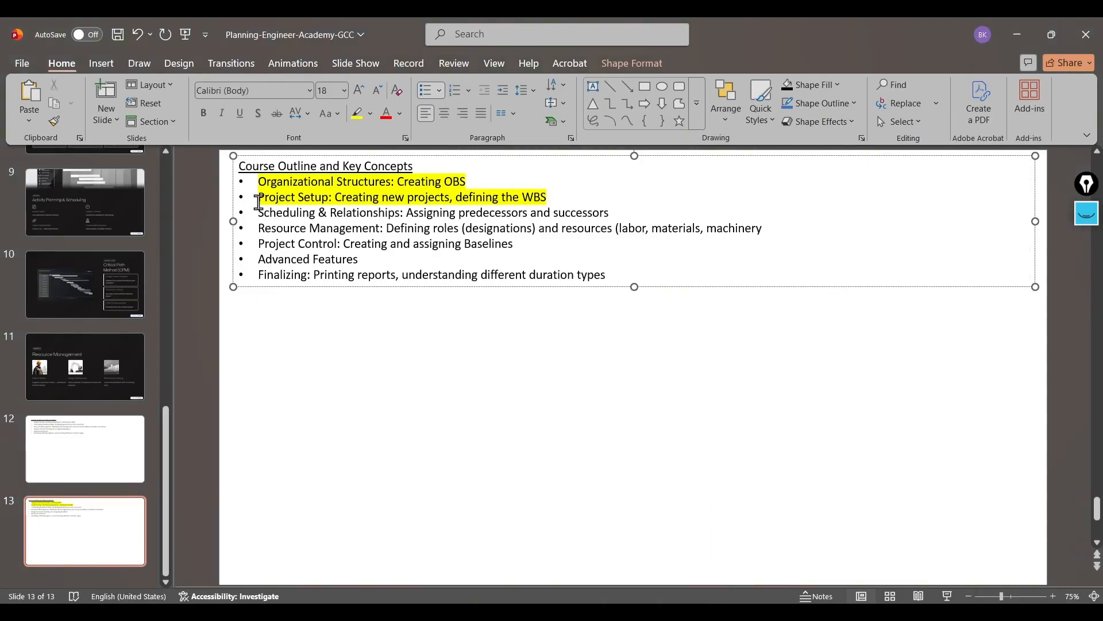
drag(258, 198, 520, 198)
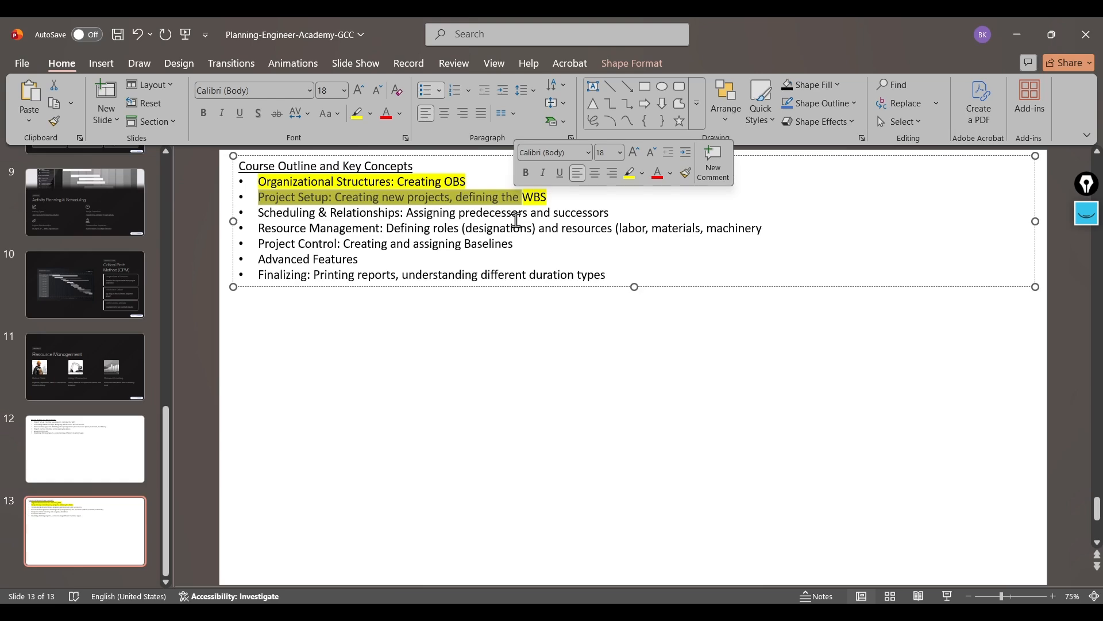
click(533, 212)
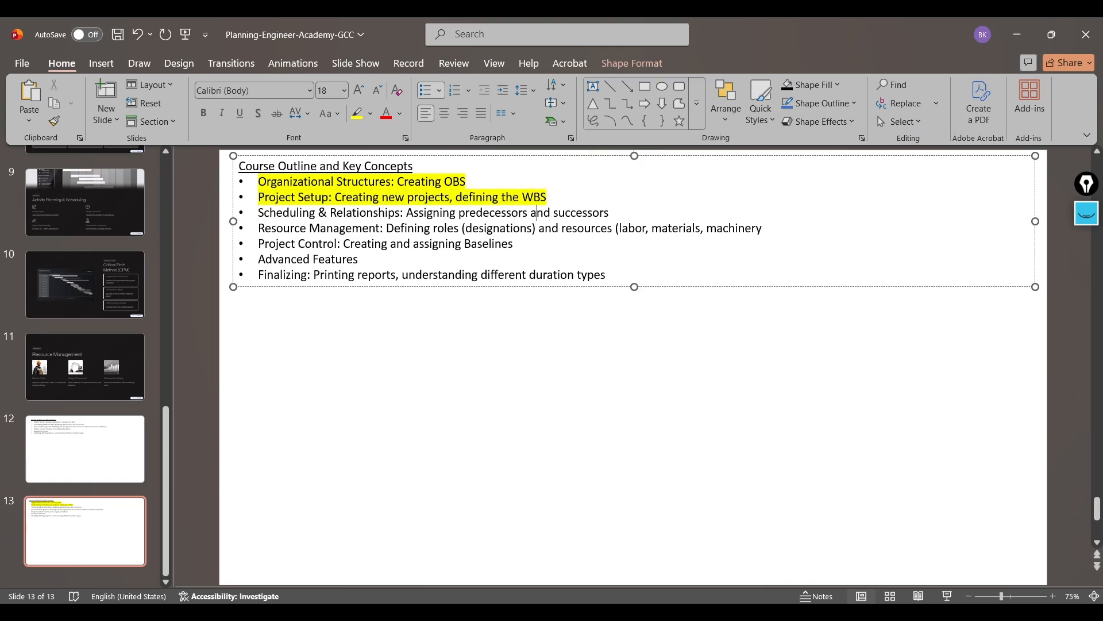
key(alt+Tab)
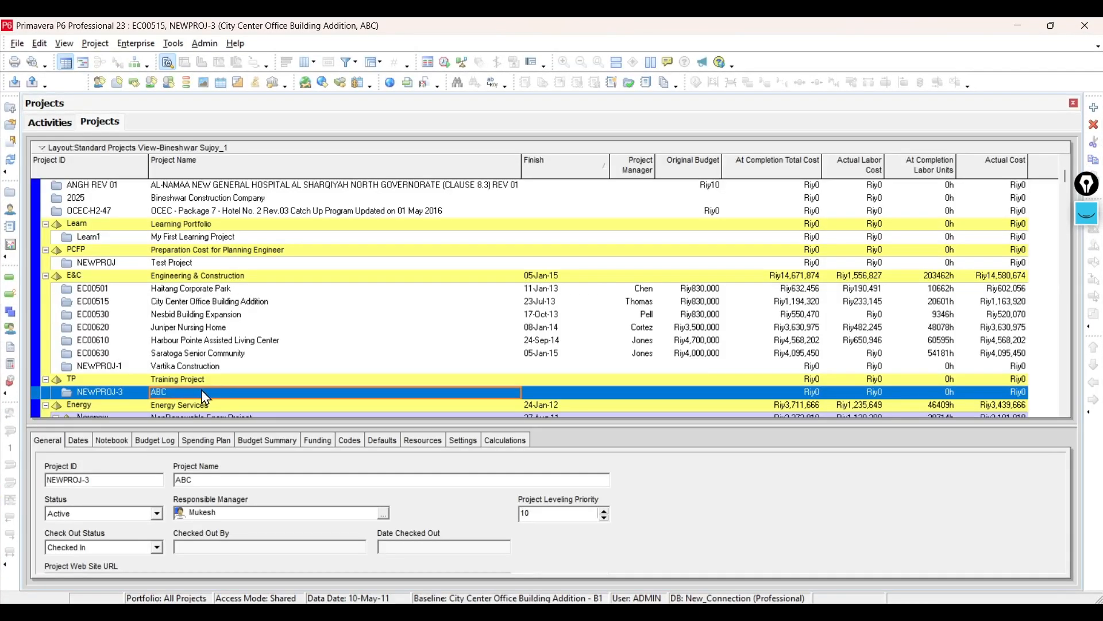
Select the ABC project under Training Project and open its work breakdown structure
scroll(202, 392, down, 1)
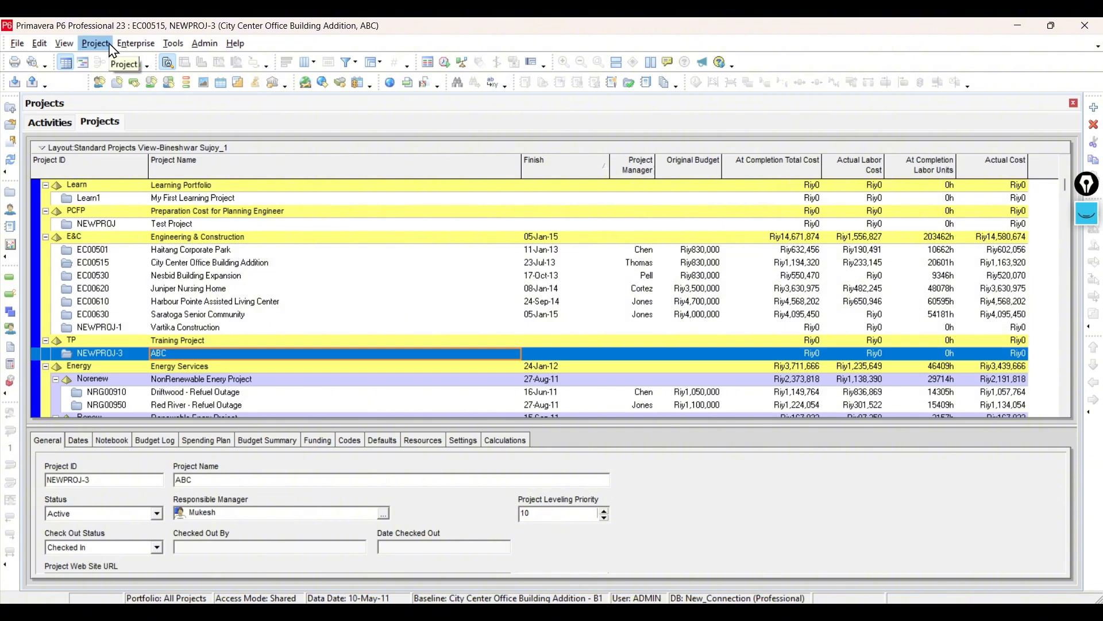
click(135, 45)
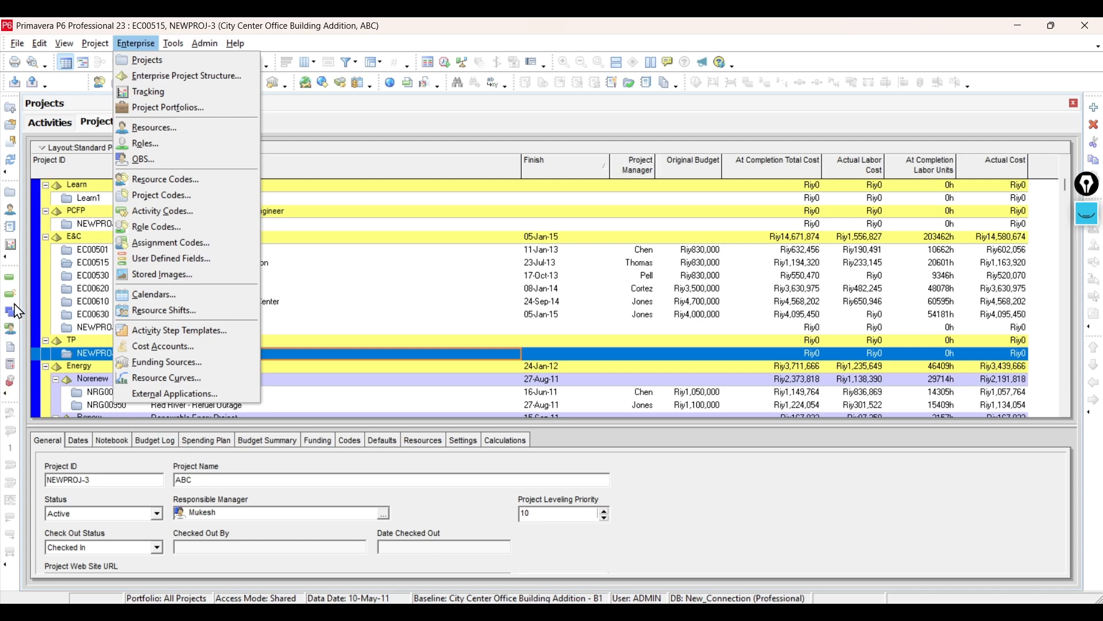
click(322, 316)
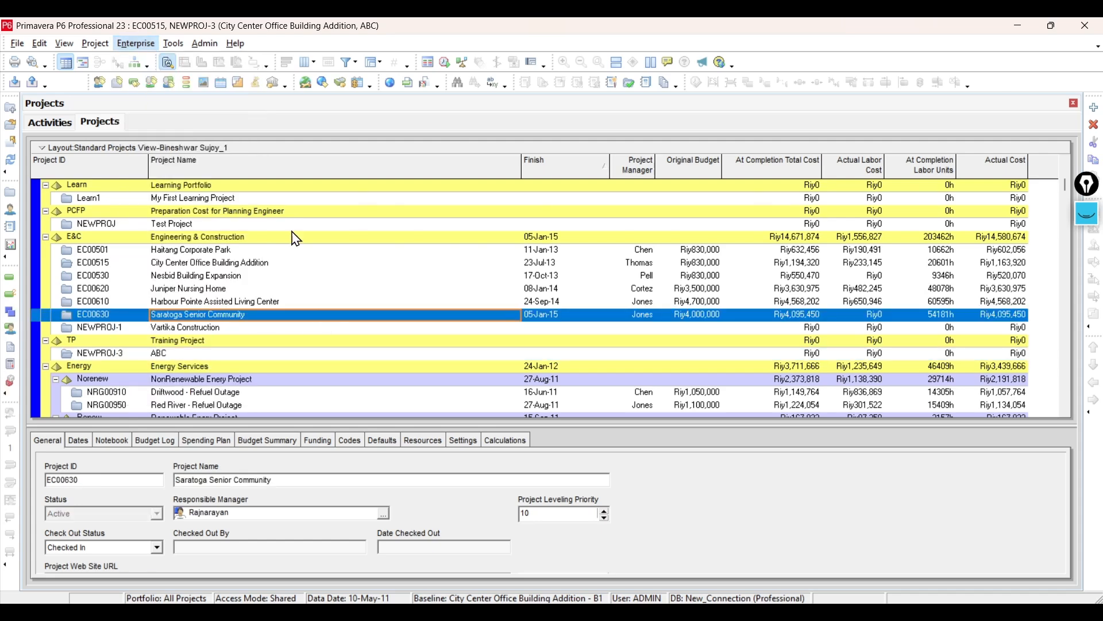
click(161, 327)
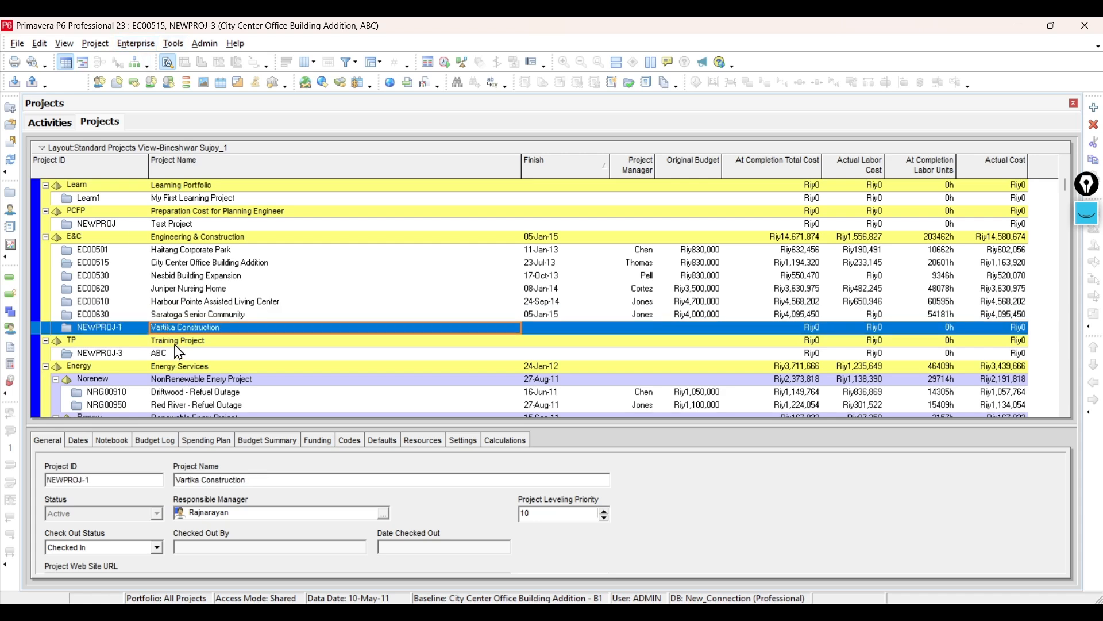
click(174, 351)
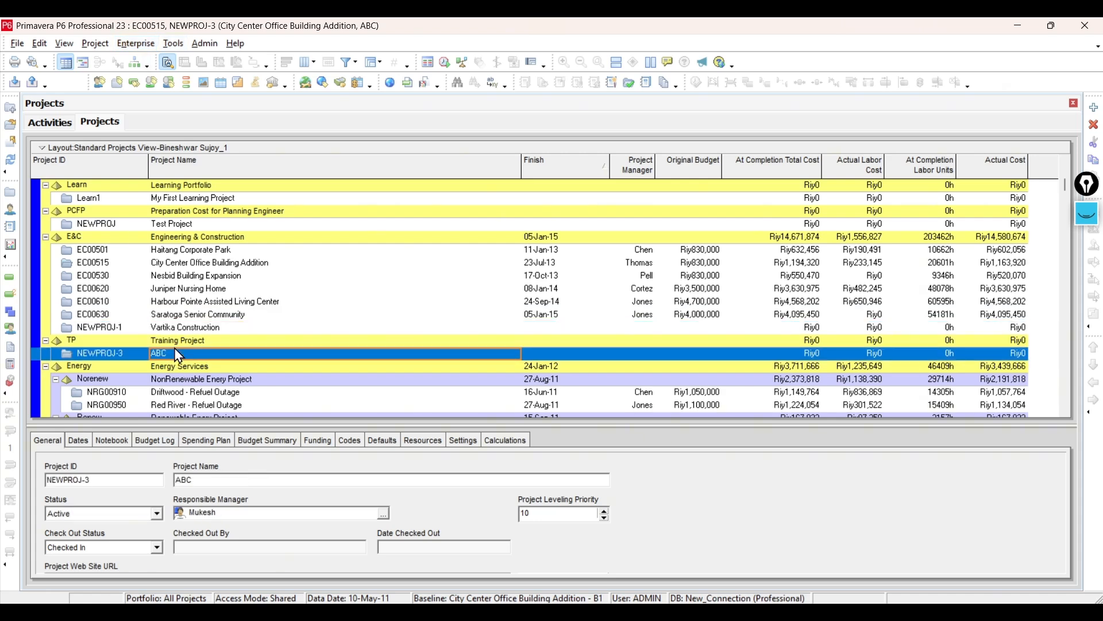
click(16, 319)
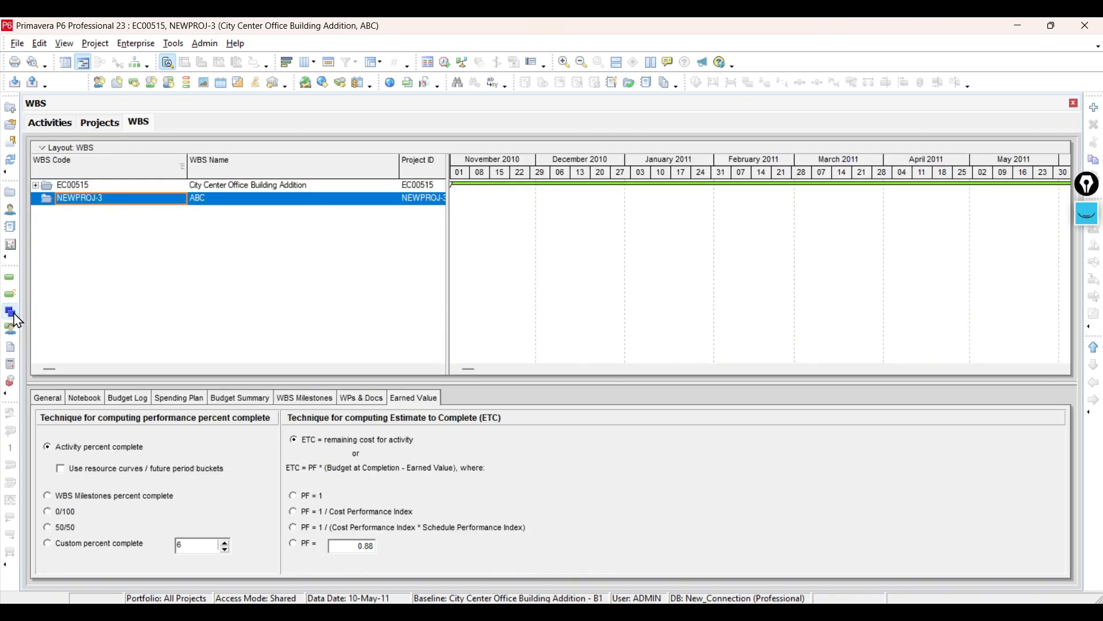
Rename the top-level WBS element of NEWPROJ-3 to General
click(221, 203)
click(218, 199)
drag(217, 199, 145, 184)
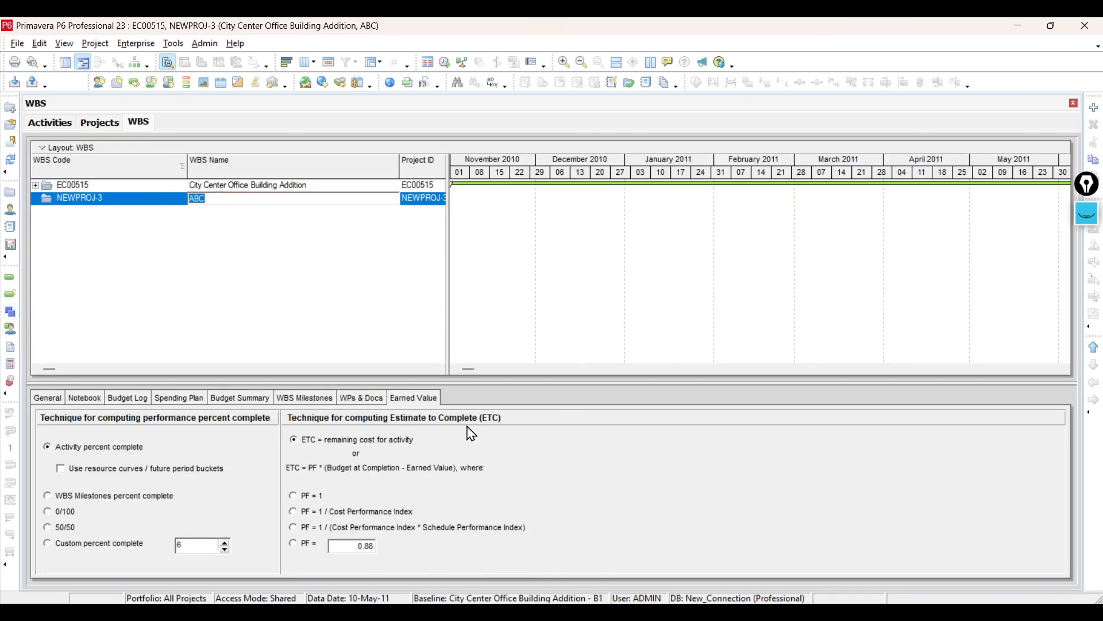
text(Substruture)
key(BackSpace)
key(BackSpace)
key(BackSpace)
key(BackSpace)
key(BackSpace)
key(BackSpace)
key(BackSpace)
key(BackSpace)
key(BackSpace)
key(BackSpace)
key(BackSpace)
text(GEneral)
key(BackSpace)
key(BackSpace)
key(BackSpace)
key(BackSpace)
key(BackSpace)
key(BackSpace)
text(eneral)
Add a WBS element beneath General and name it Civil Work
right_click(229, 202)
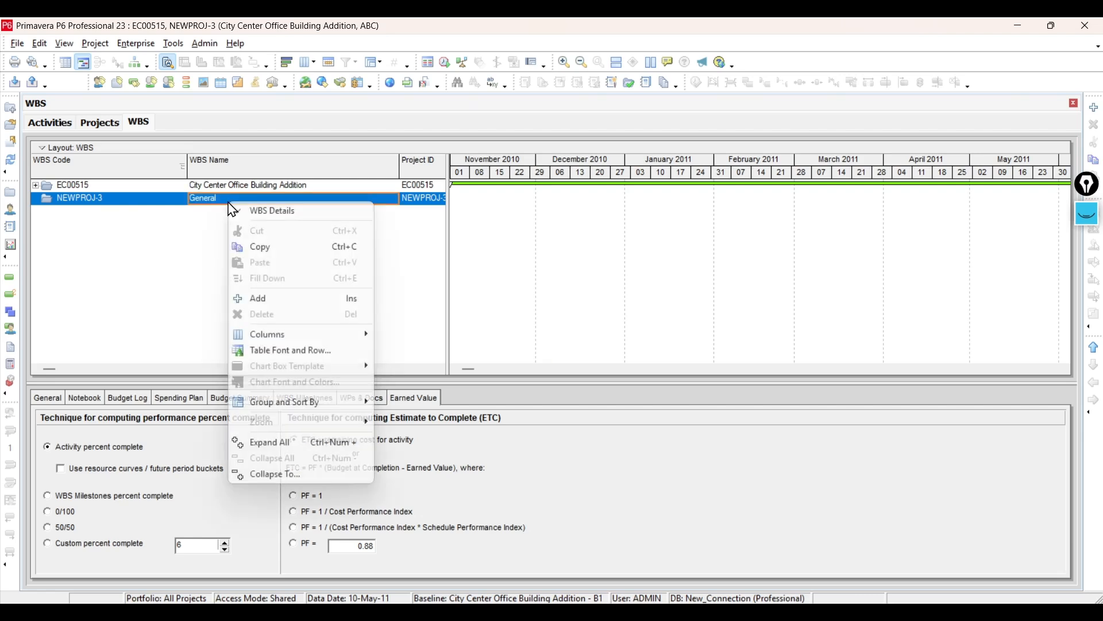
click(271, 306)
click(240, 210)
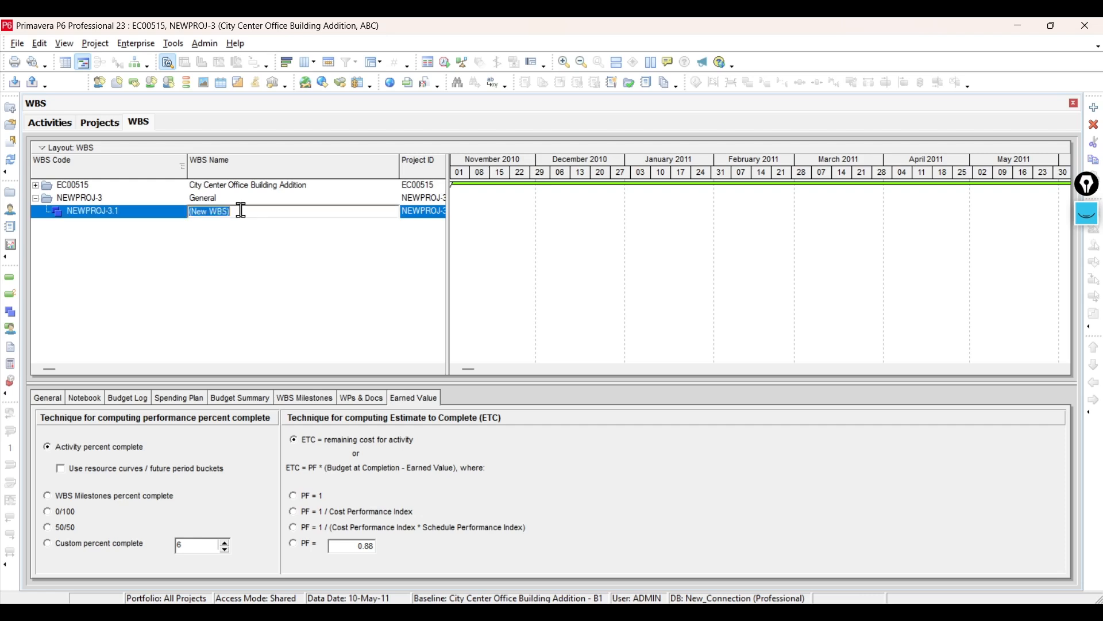
text(Civil Work)
Add a WBS element beneath Civil Work and name it MEP Work
right_click(199, 213)
click(230, 313)
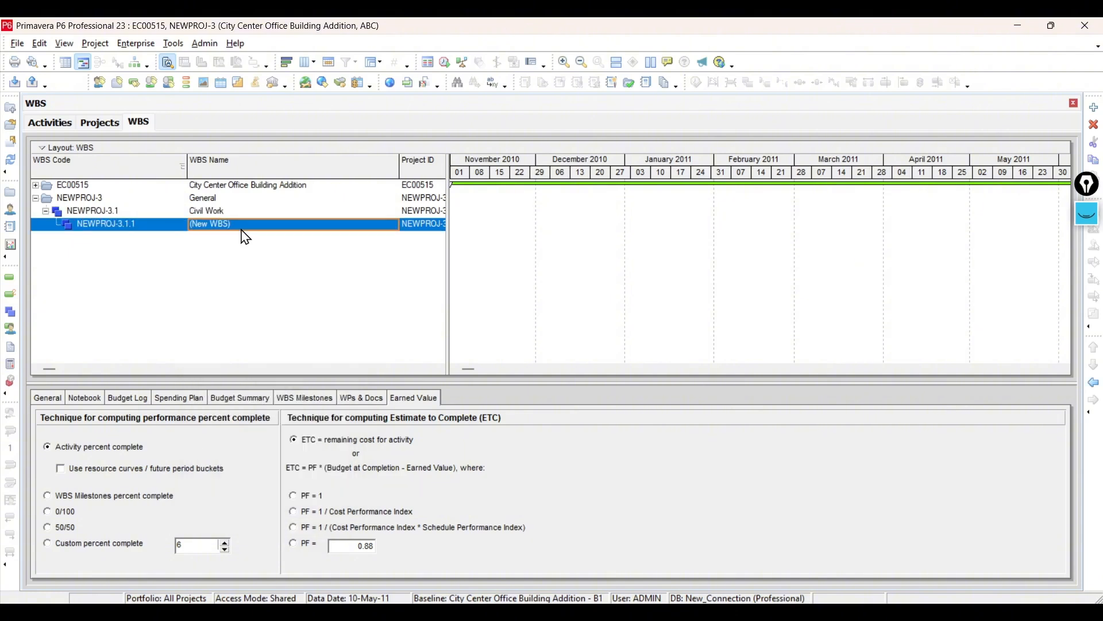
click(246, 224)
text(MEP Work)
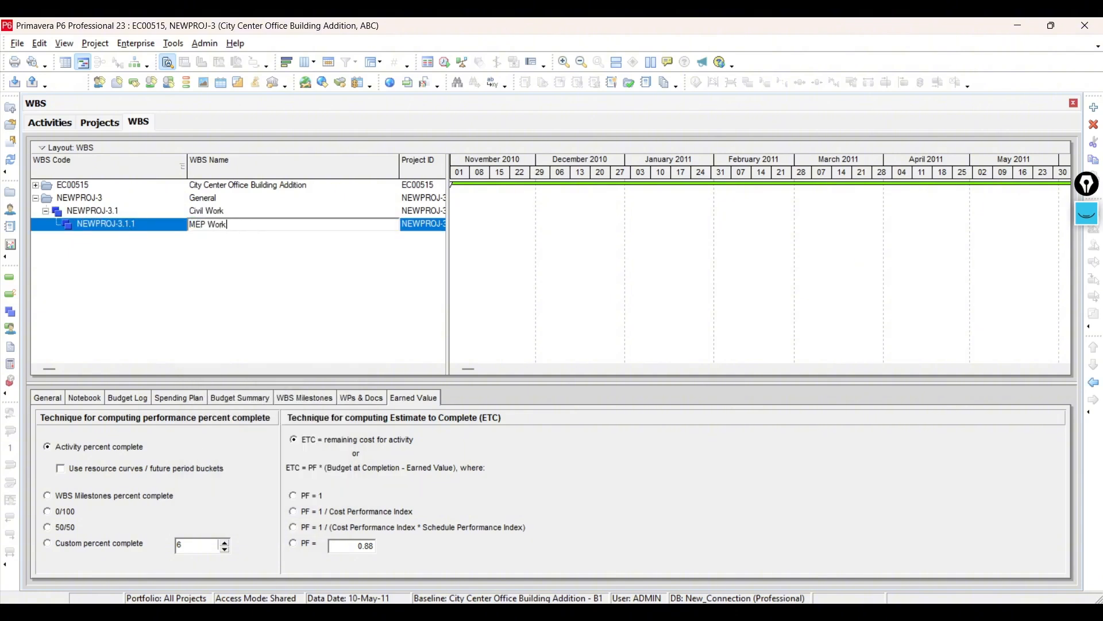
key(Return)
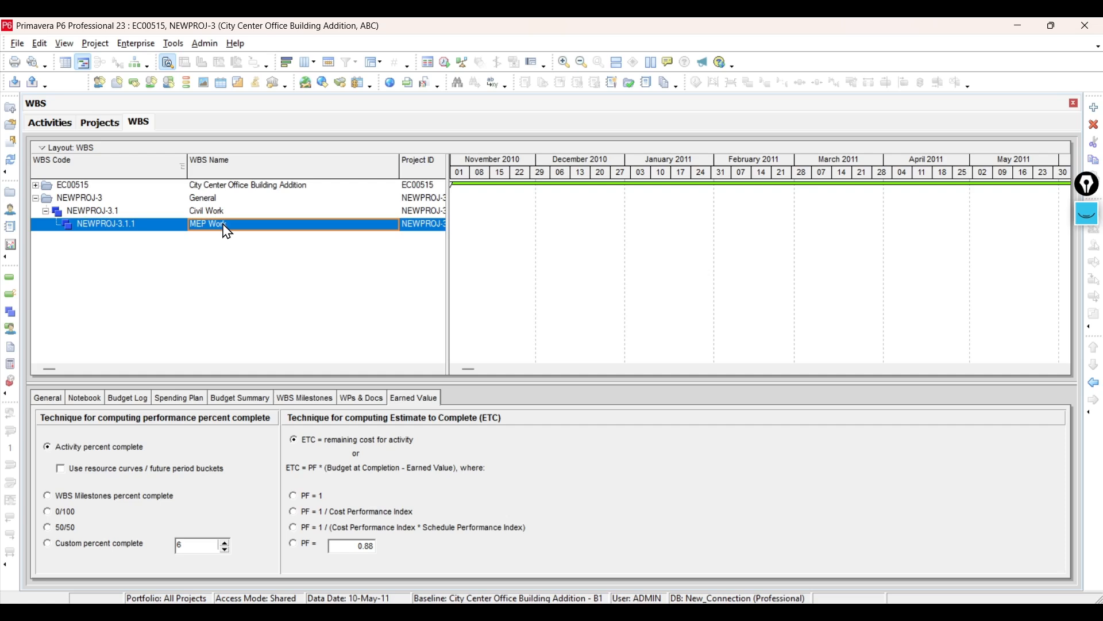
Outdent the MEP Work element to the same level as Civil Work, directly beneath General
right_click(223, 211)
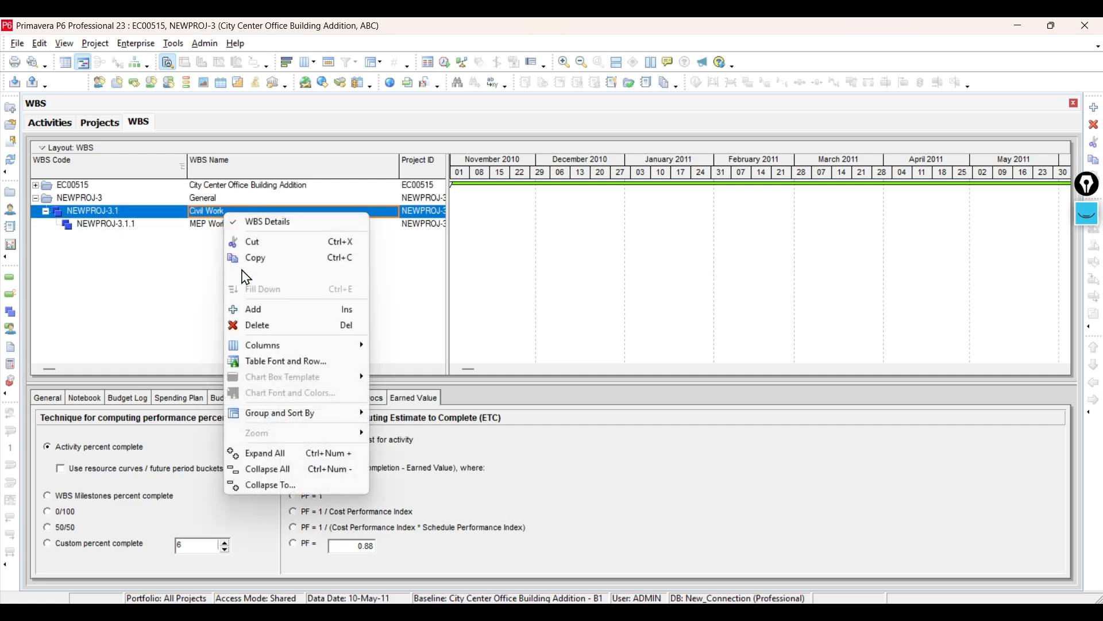
click(201, 224)
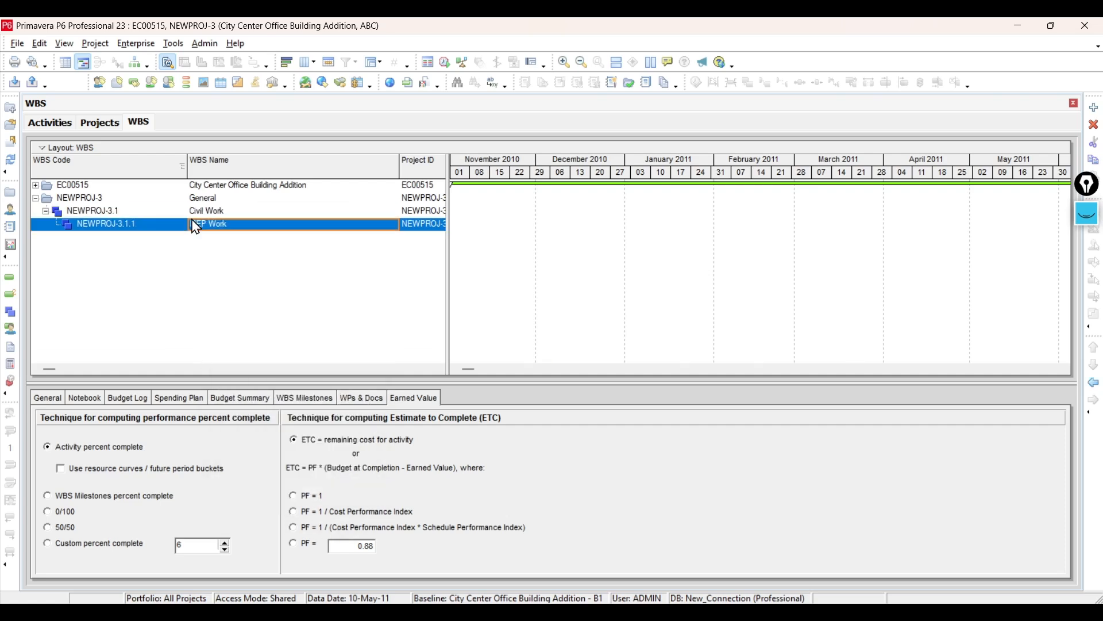
click(1094, 385)
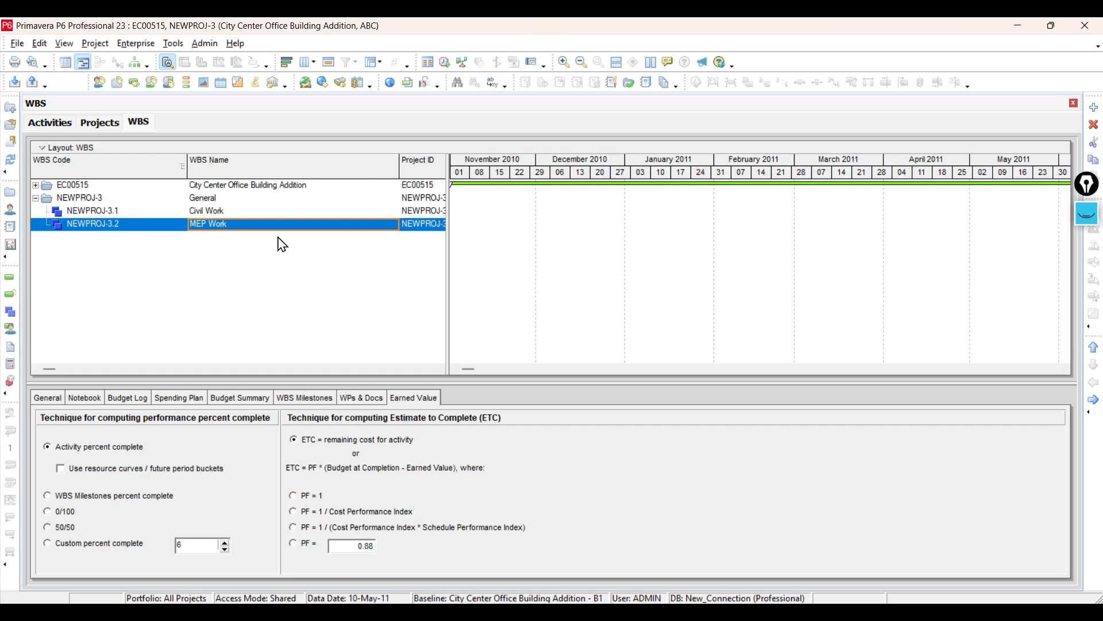
click(210, 201)
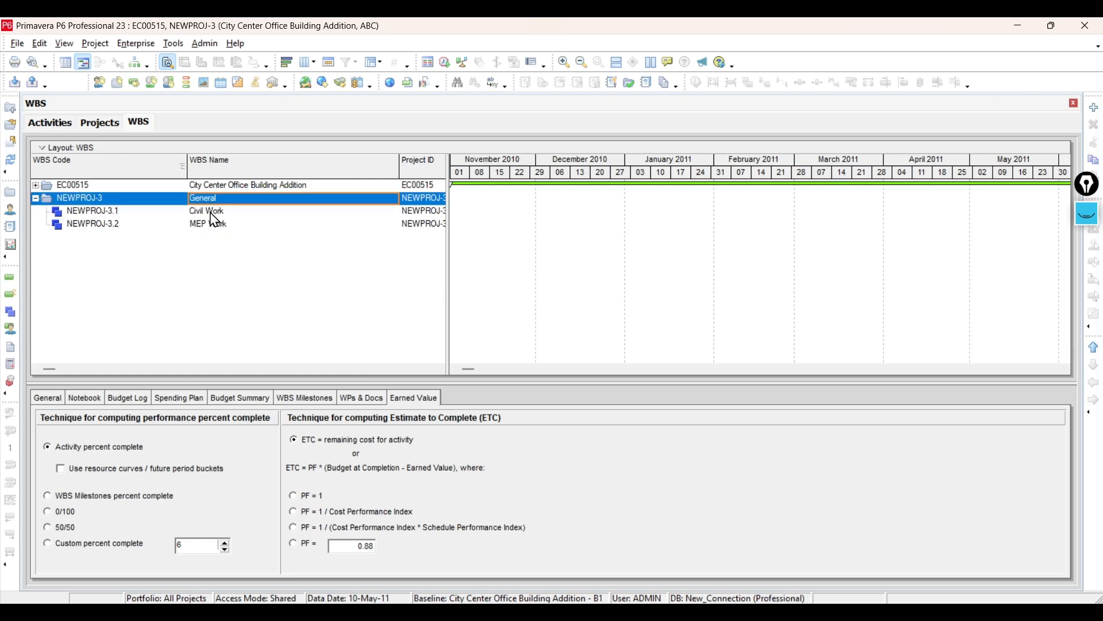
click(209, 212)
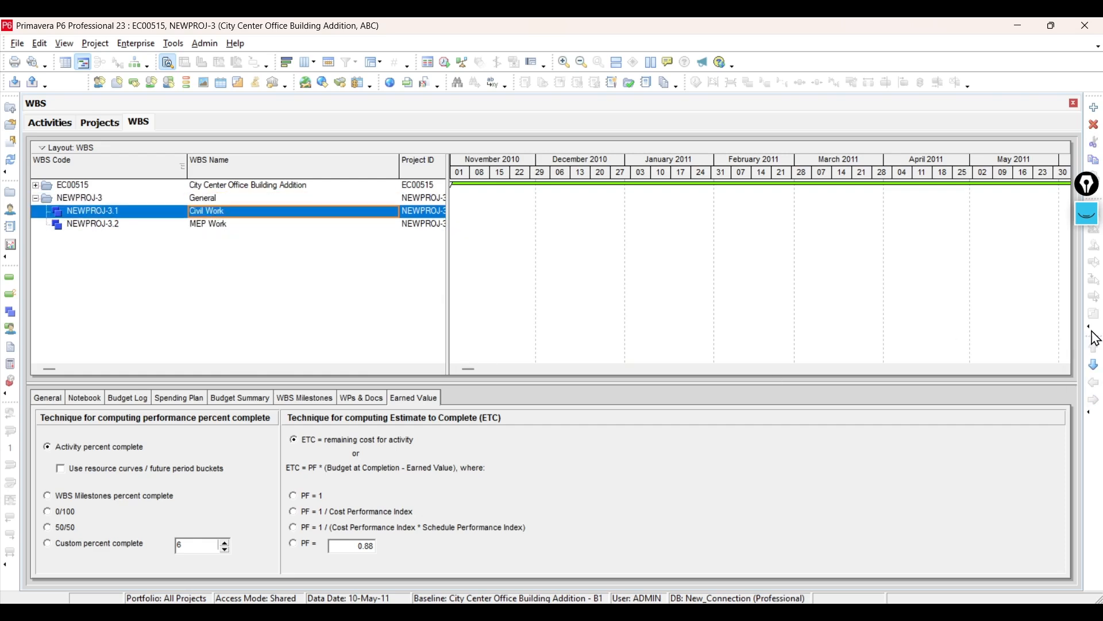
click(208, 199)
click(197, 211)
click(216, 202)
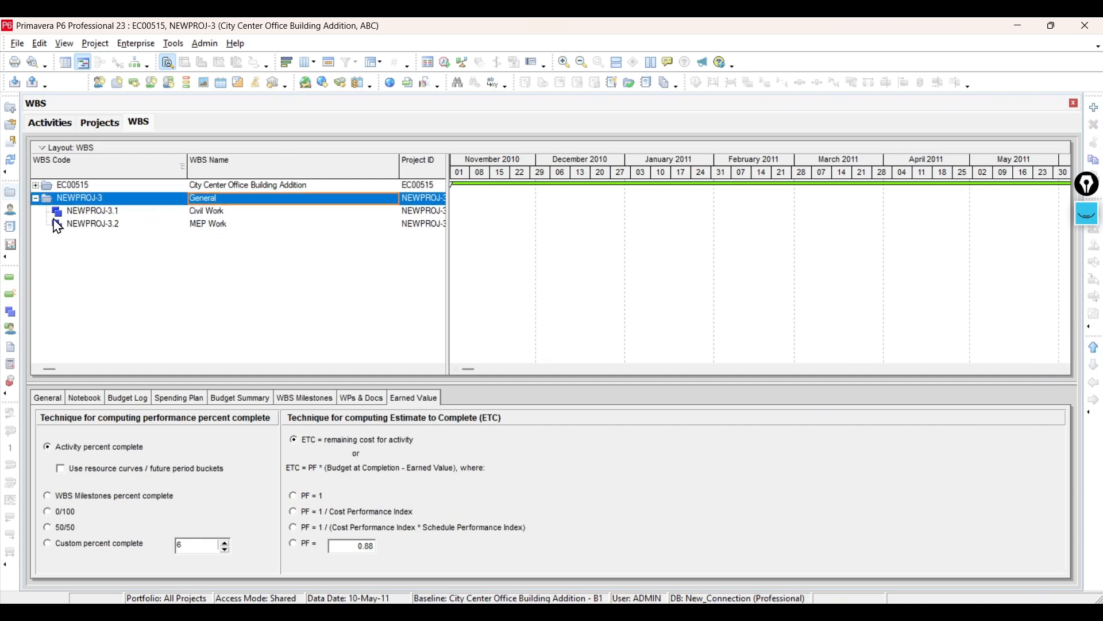
click(91, 210)
click(95, 201)
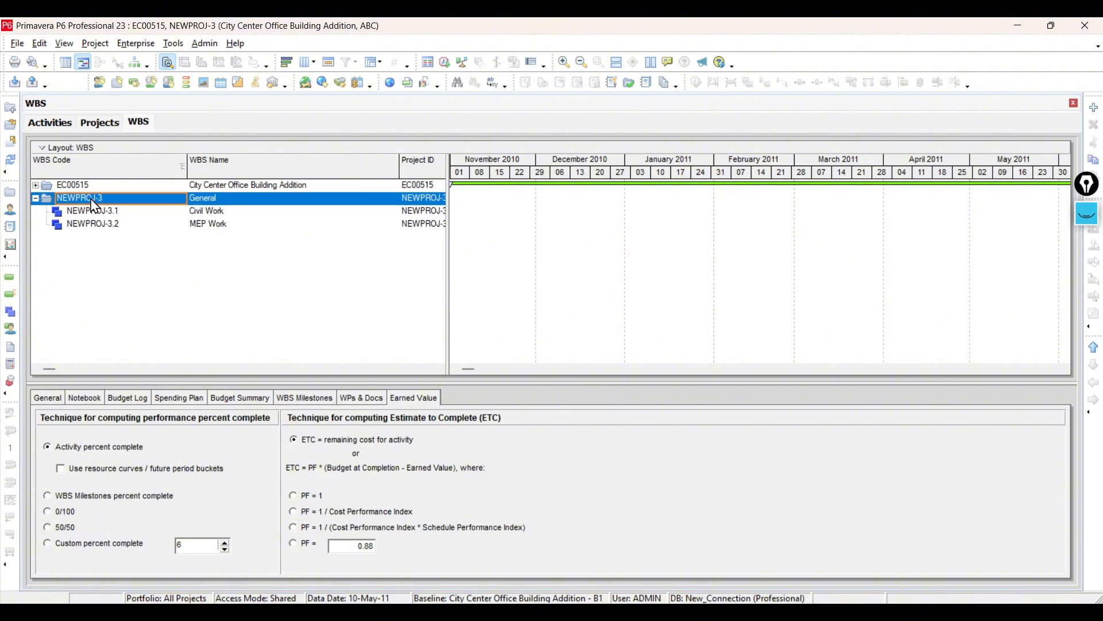
click(100, 211)
click(102, 224)
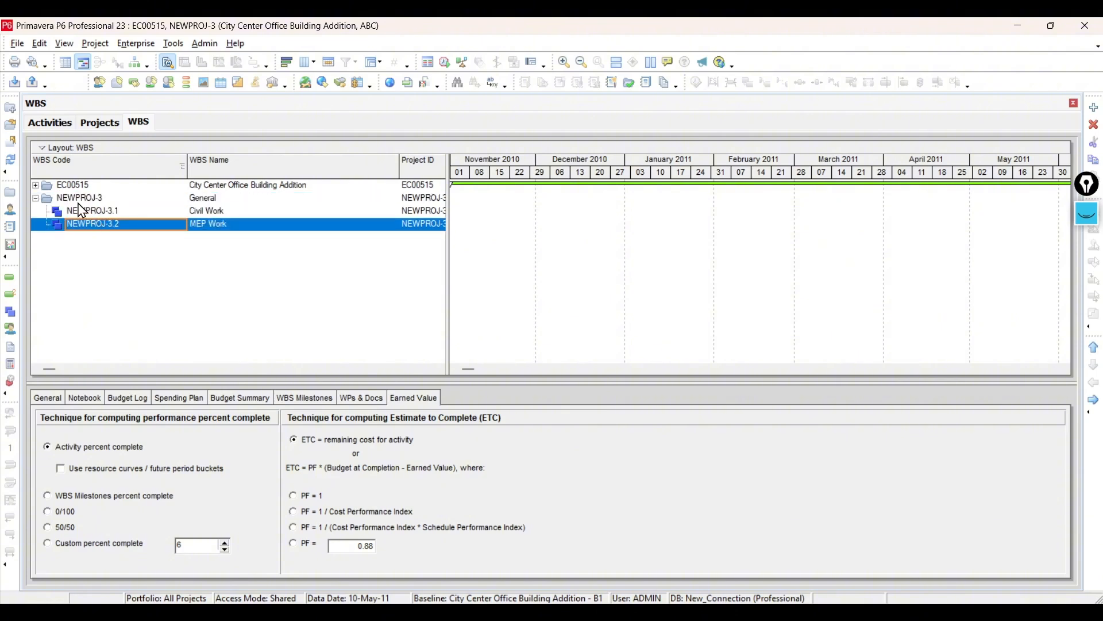
click(80, 200)
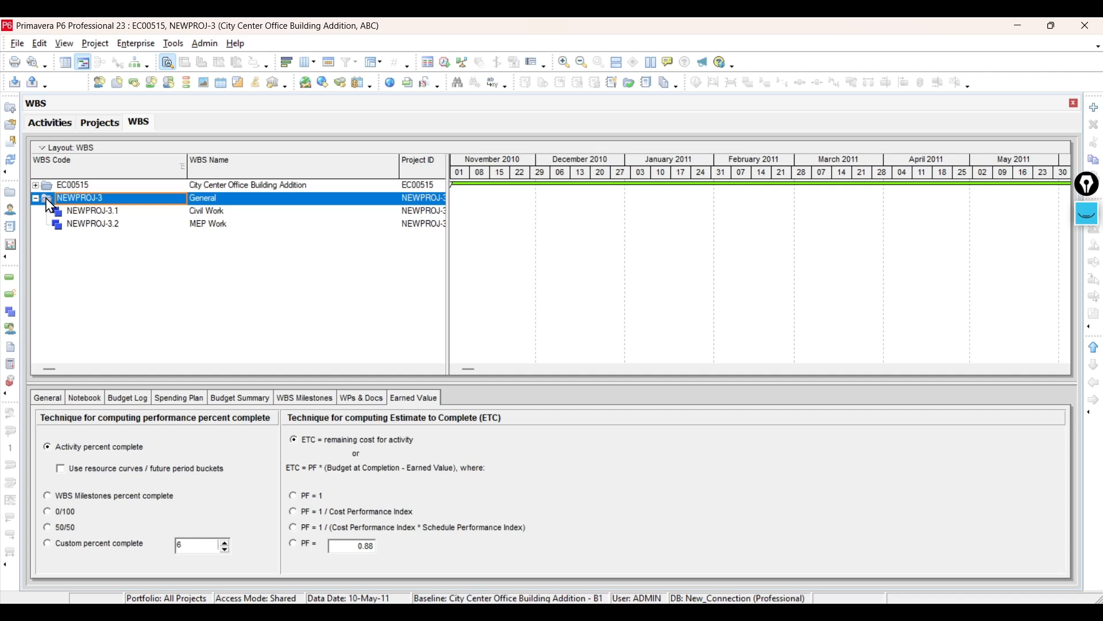
click(276, 204)
click(129, 212)
right_click(105, 201)
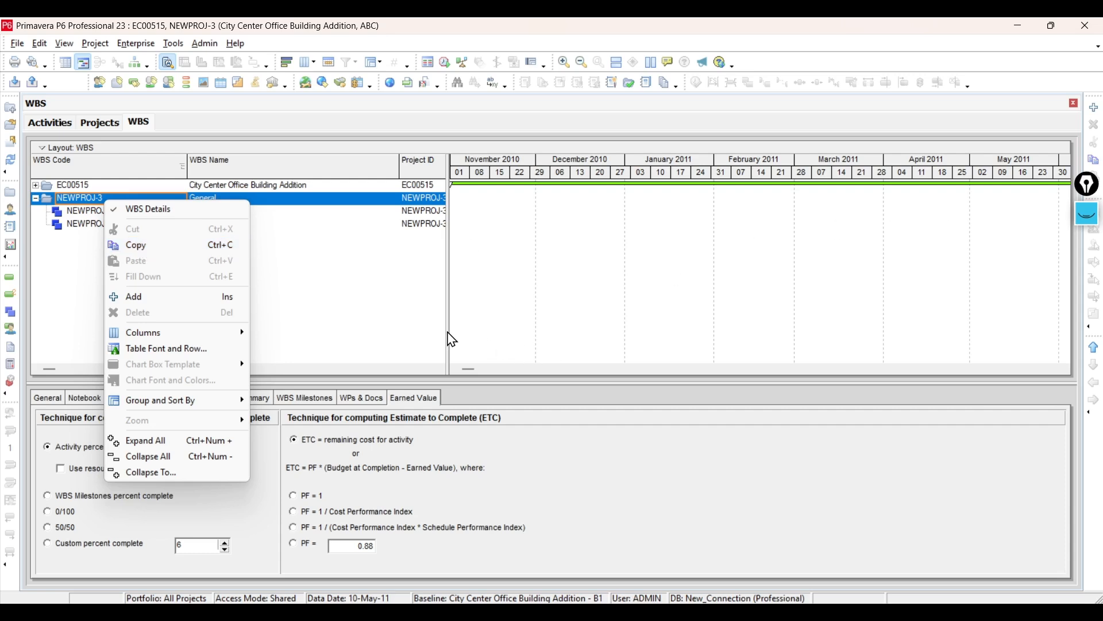
click(341, 275)
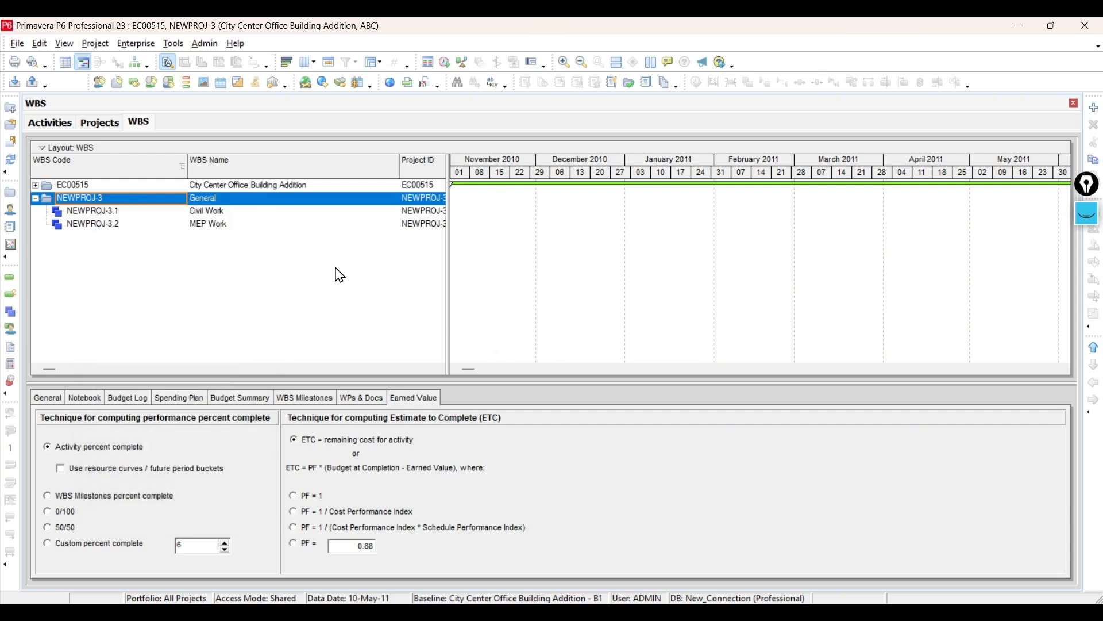
Add a WBS element beneath Civil Work and name it Substructure
click(109, 227)
click(232, 223)
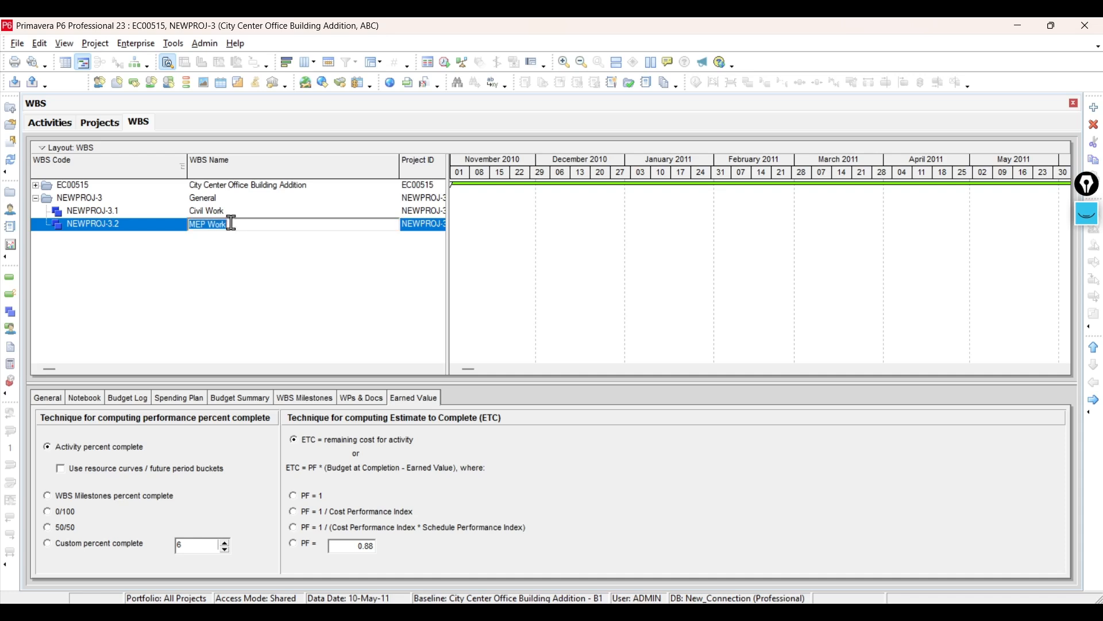
right_click(237, 221)
click(283, 314)
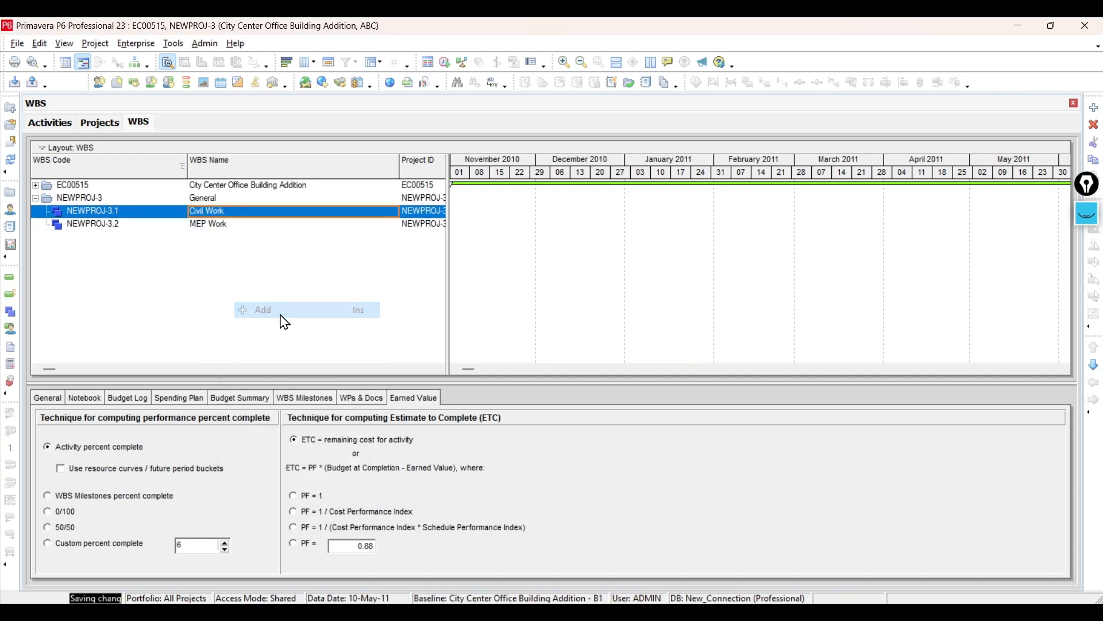
click(261, 225)
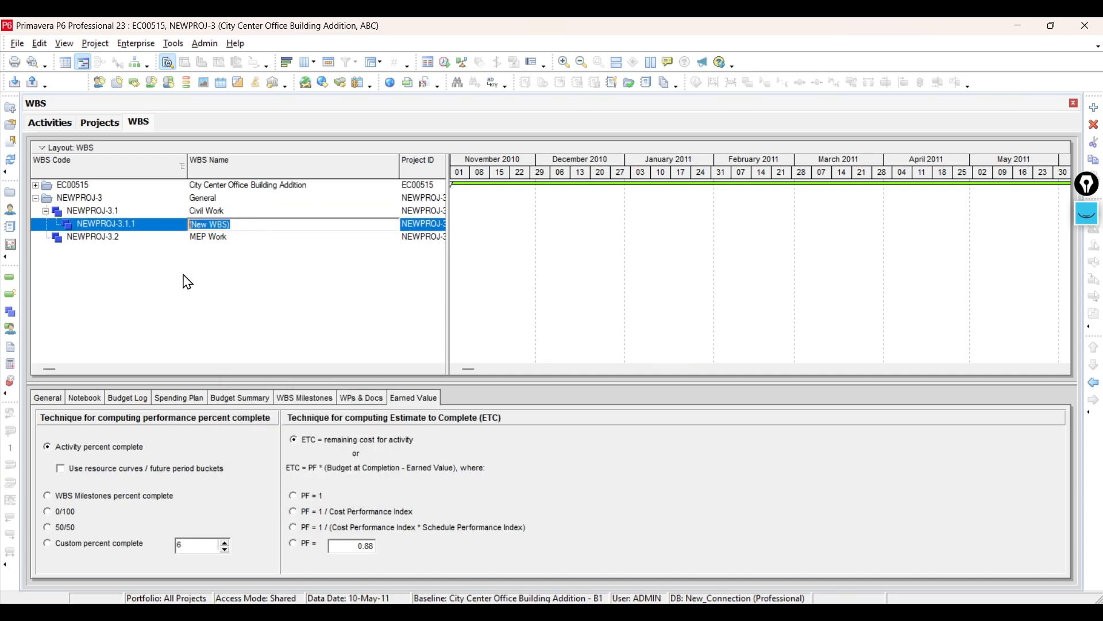
text(Substructure)
key(Return)
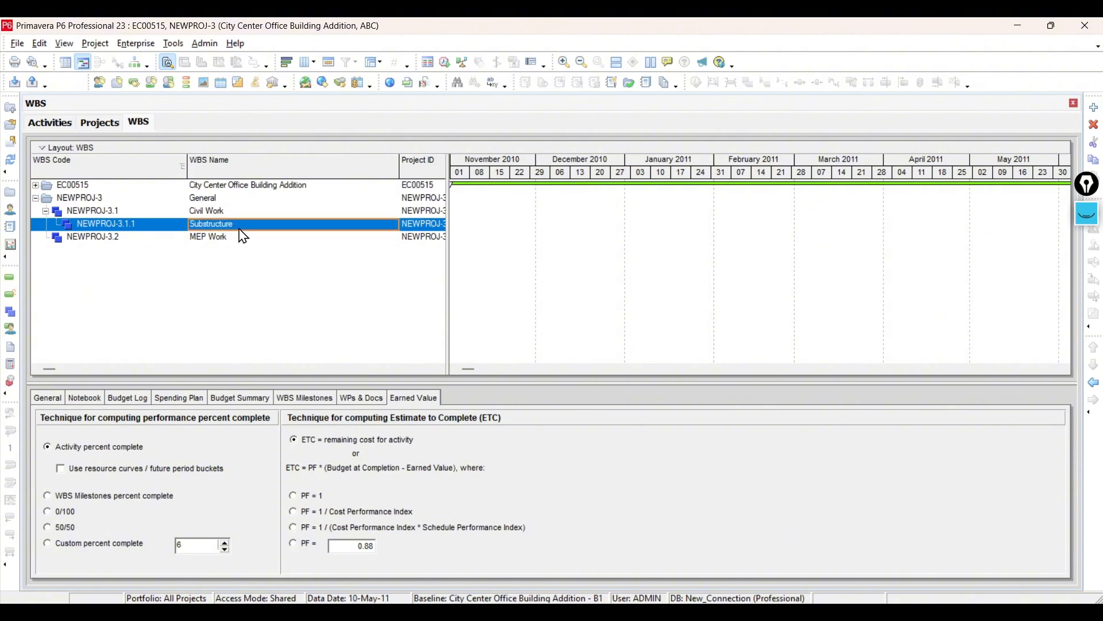
Add a WBS element named Superstructure after Substructure and outdent it to the same level, directly beneath Civil Work
right_click(240, 229)
click(289, 326)
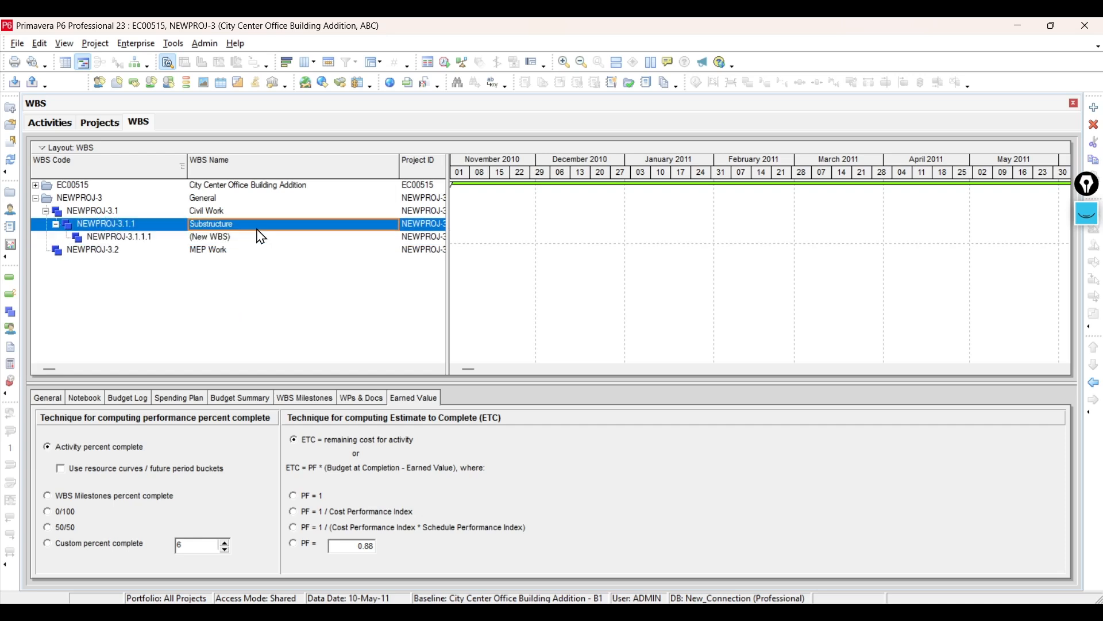
key(Delete)
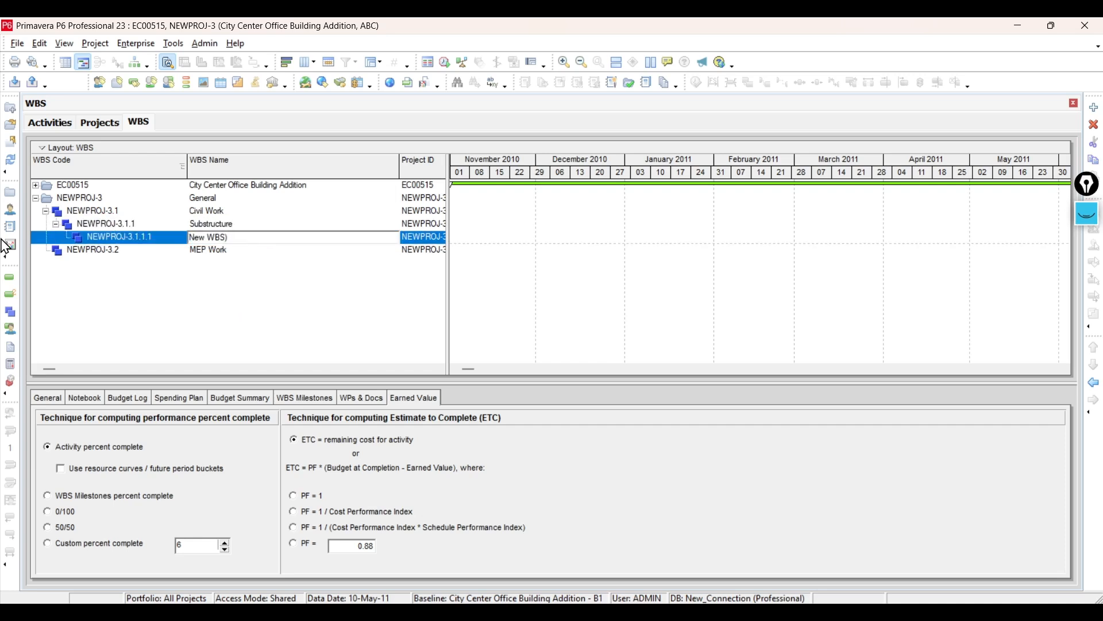
key(Delete)
key(Delete)
click(277, 278)
click(250, 237)
click(256, 265)
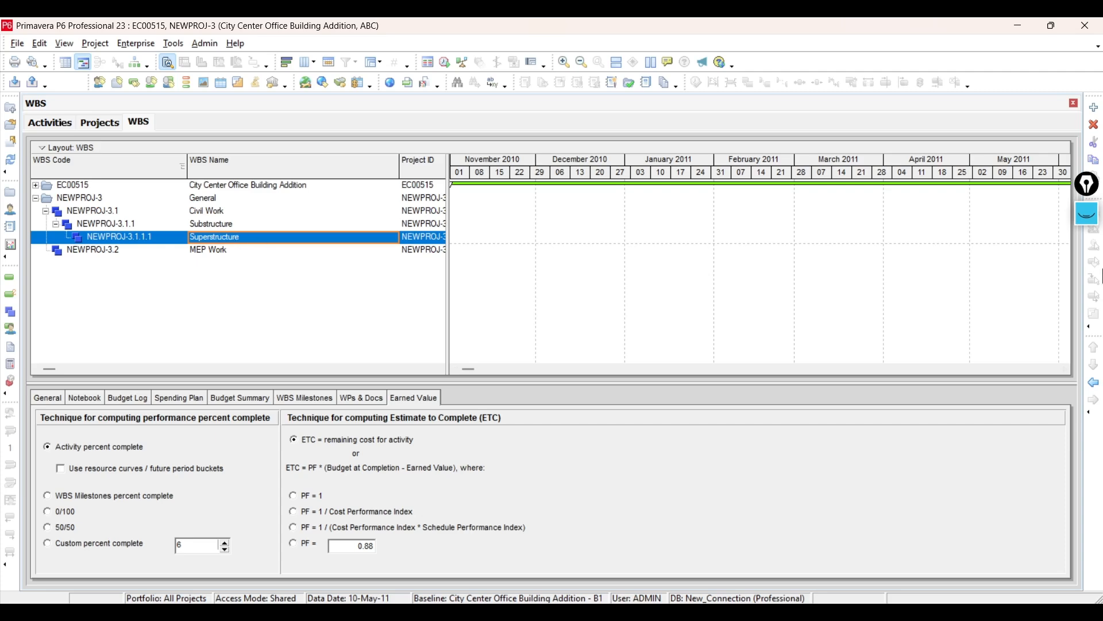
click(1094, 382)
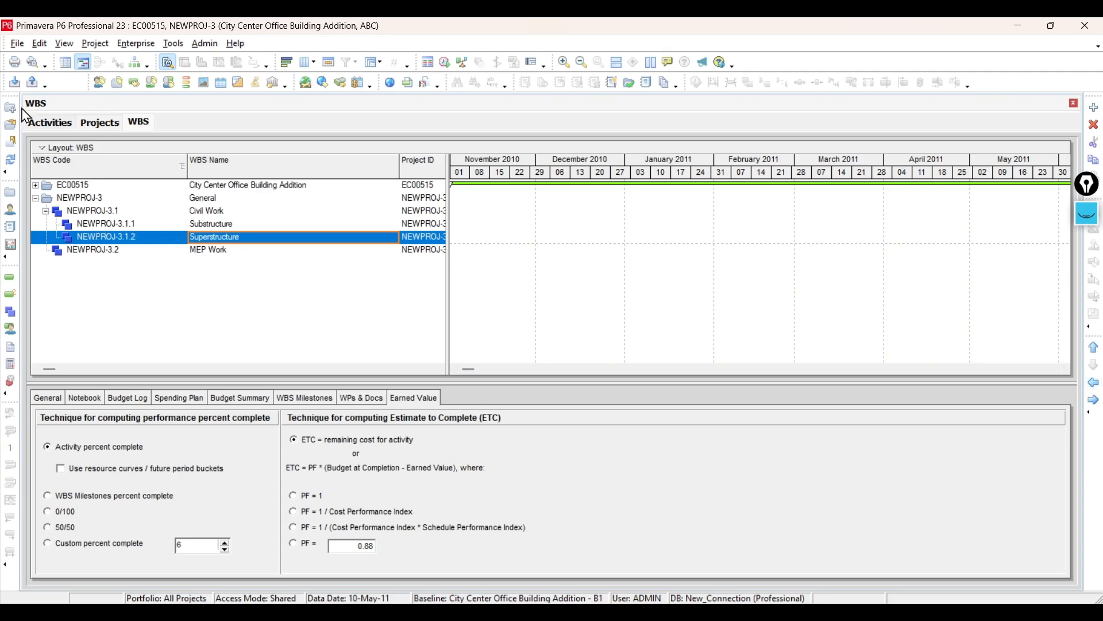
Look through the activities and the project list, and locate NEWPROJ-3 under the Training Project EPS element
click(97, 125)
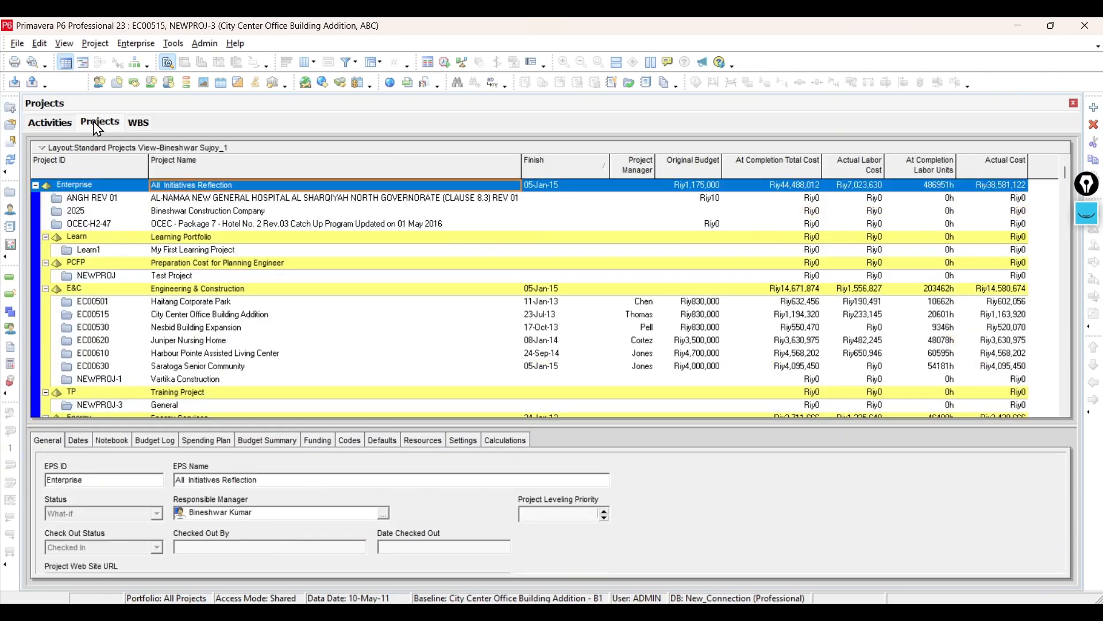
click(58, 123)
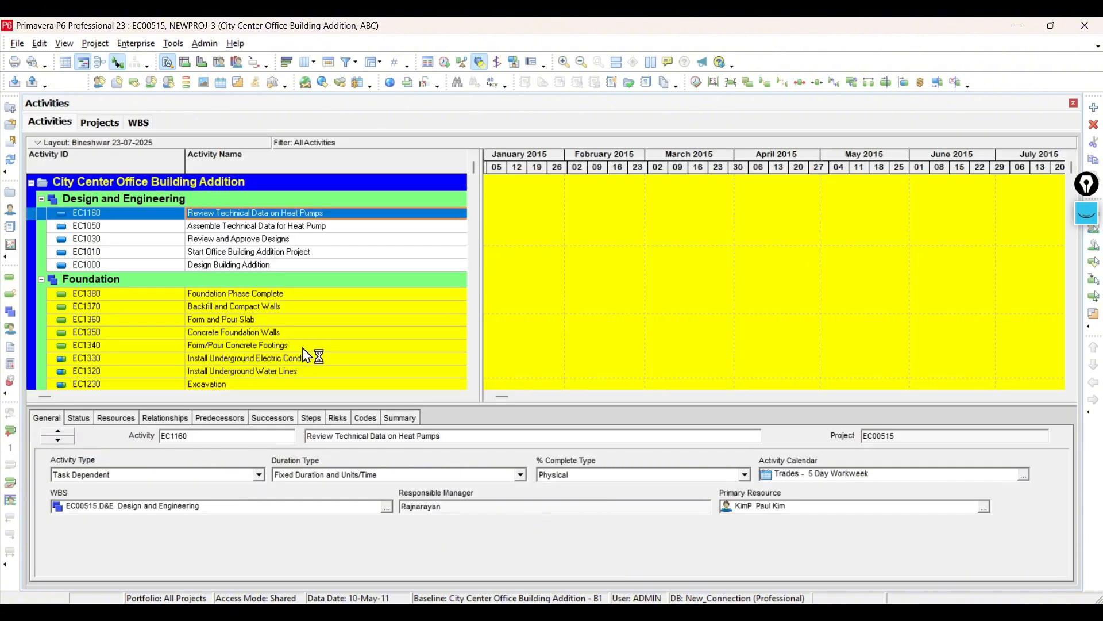
click(100, 123)
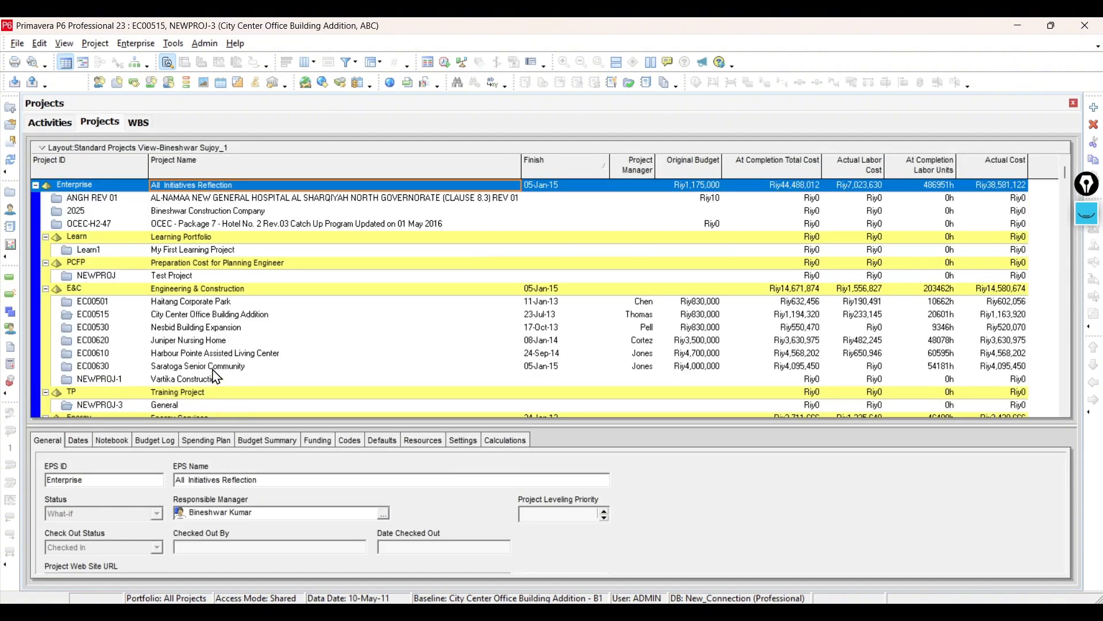
scroll(205, 393, down, 1)
scroll(183, 295, up, 1)
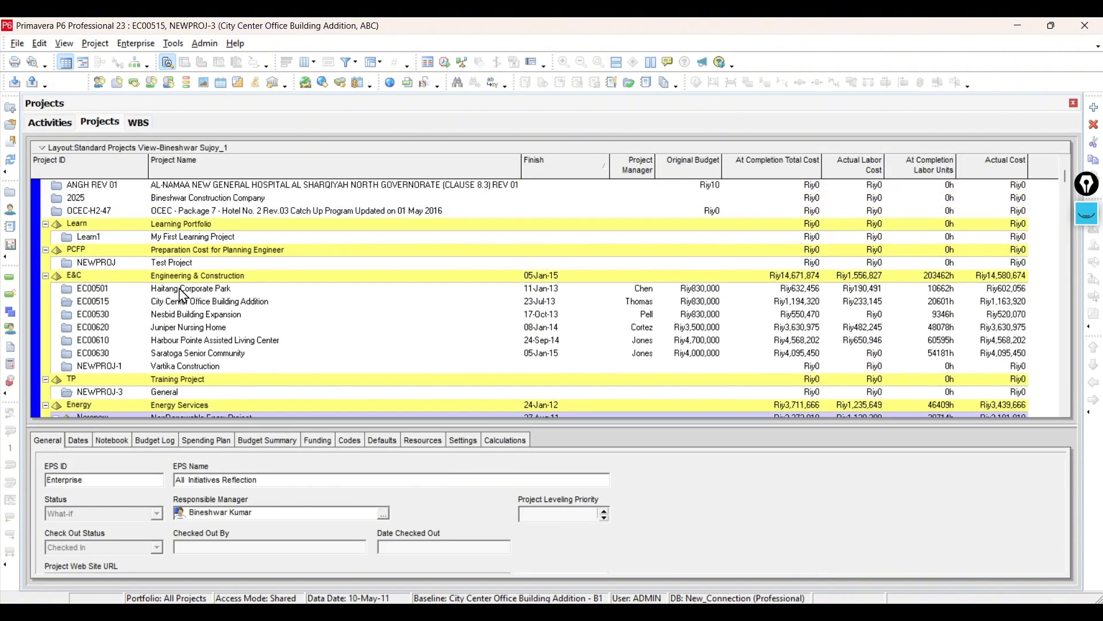
click(191, 389)
scroll(195, 385, down, 1)
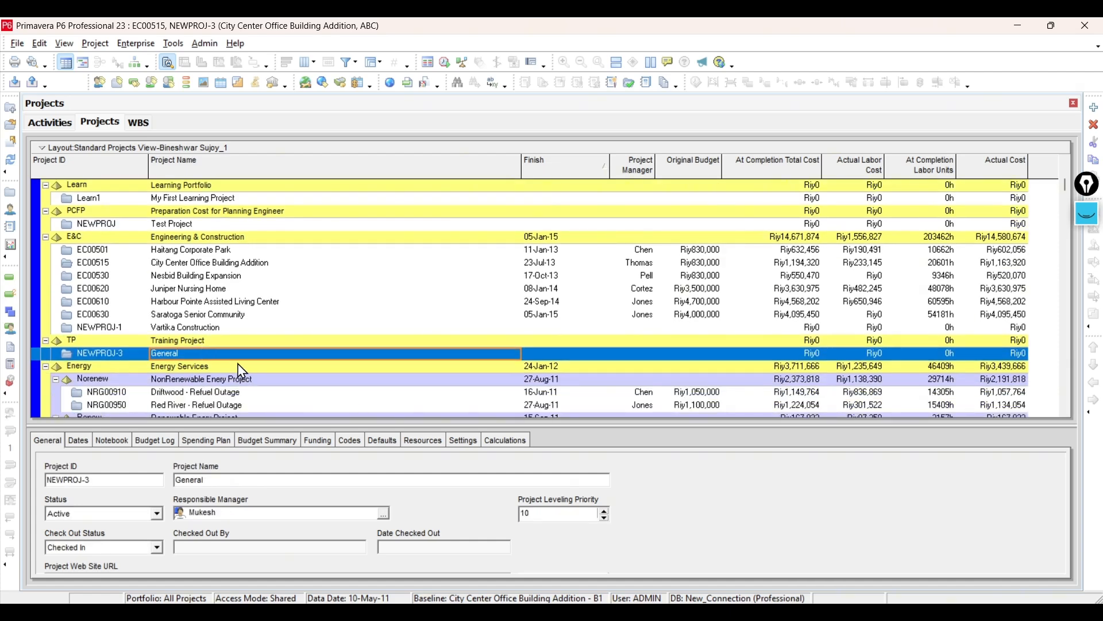
Rename the top-level WBS element of NEWPROJ-3 to ABC
click(140, 123)
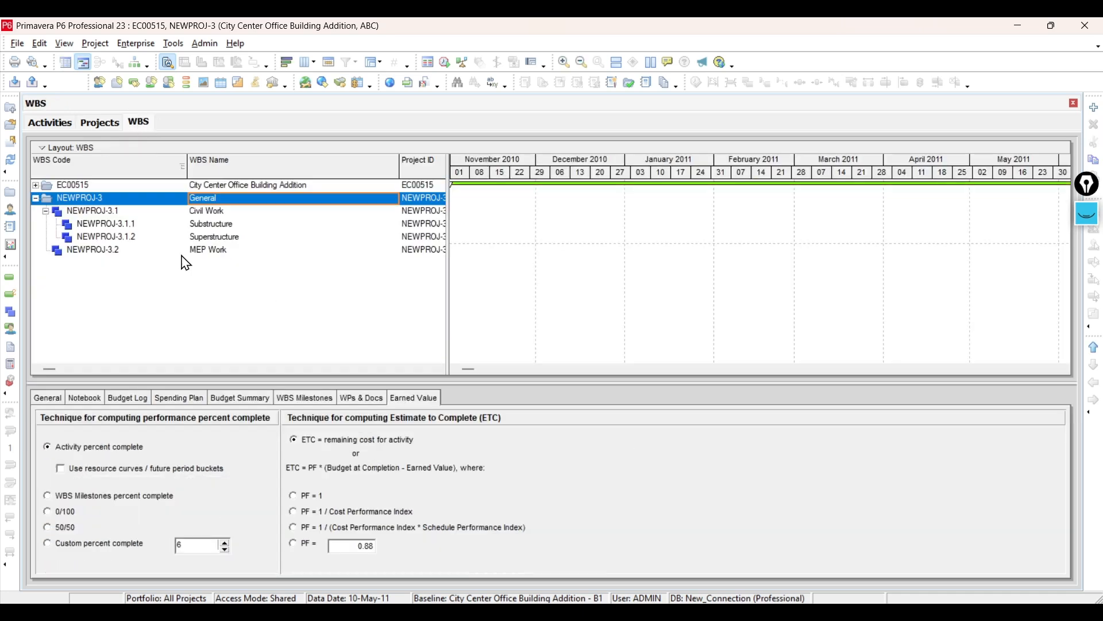
click(239, 204)
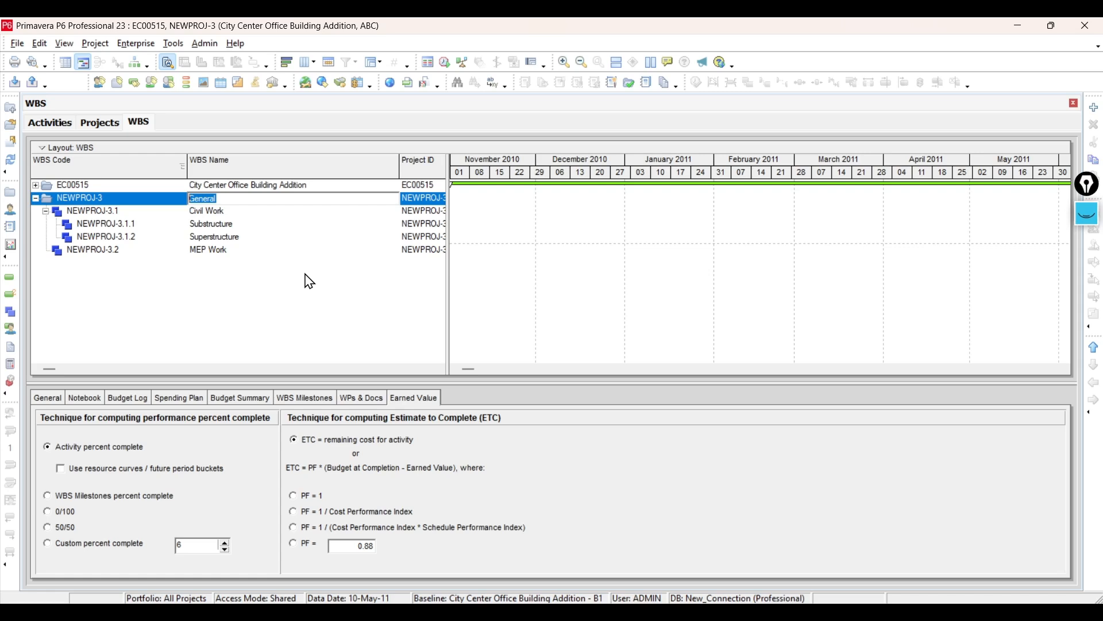
text(ABC)
key(Return)
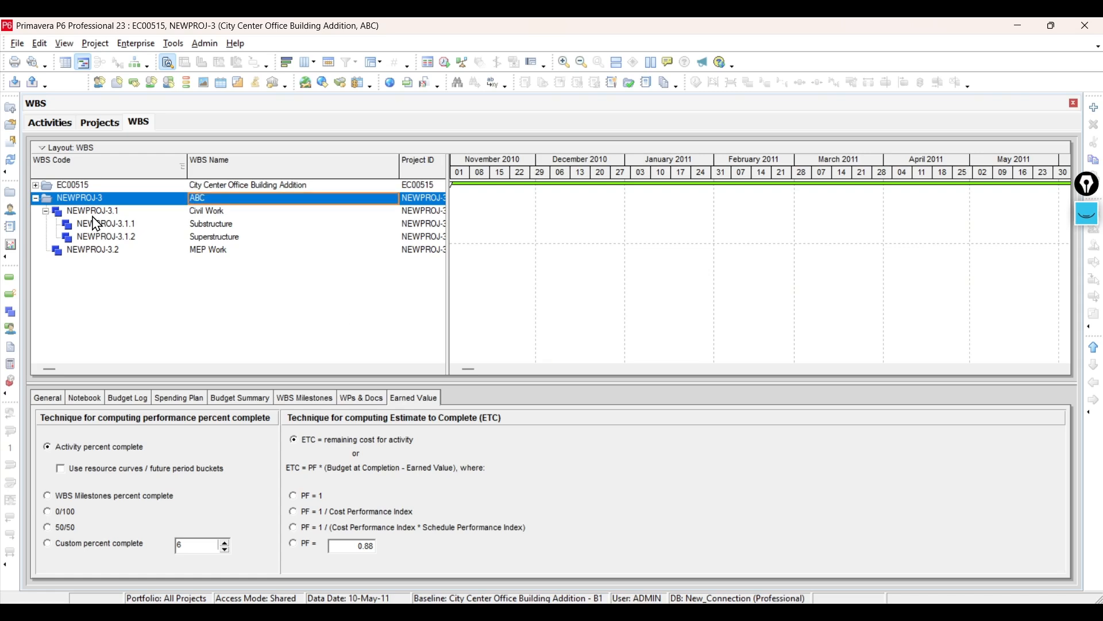
click(35, 185)
click(35, 185)
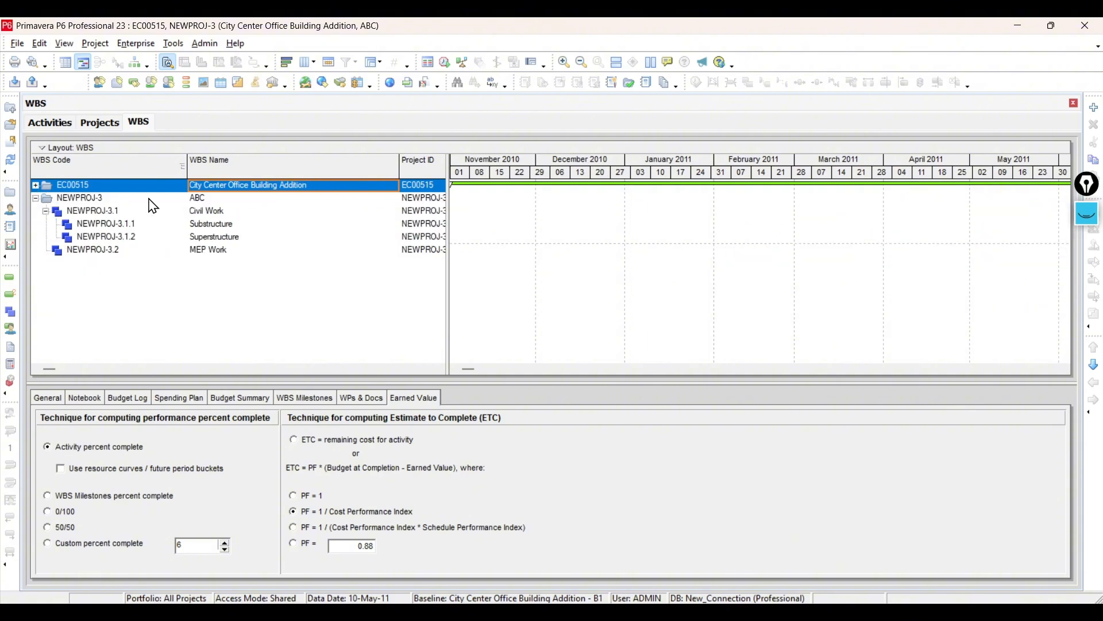
click(210, 202)
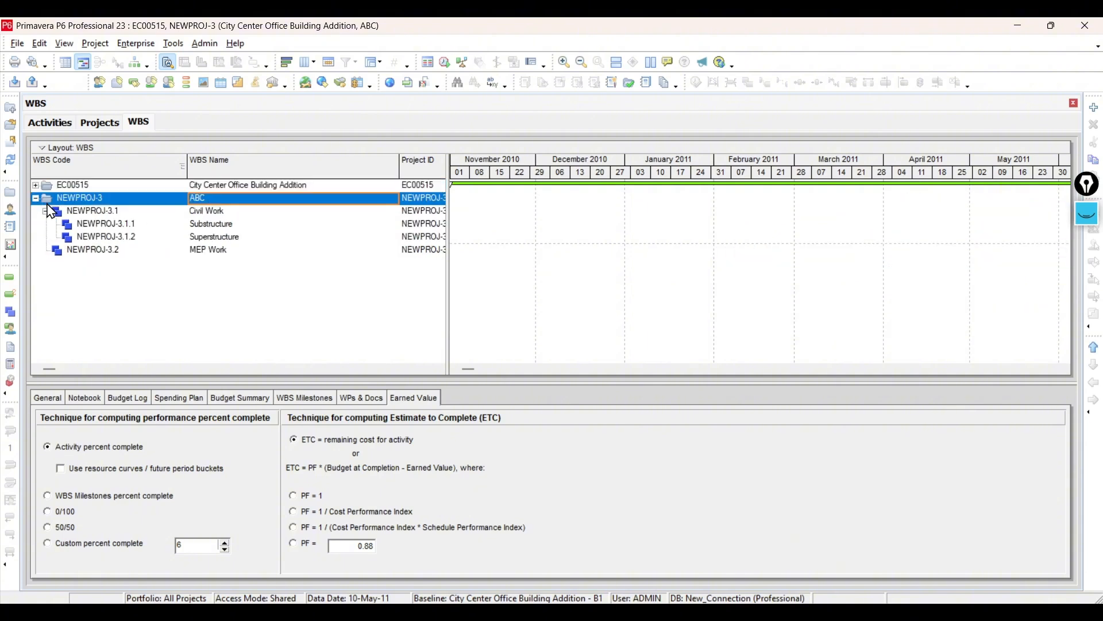
Open only project ABC (NEWPROJ-3) from the Training Project EPS element
click(60, 125)
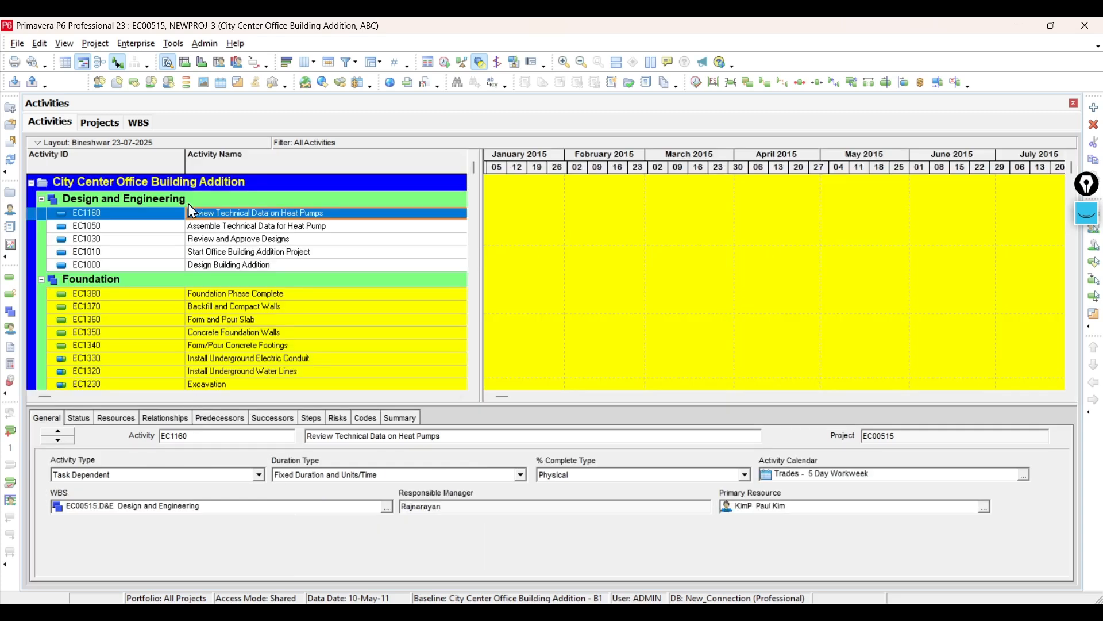
click(108, 128)
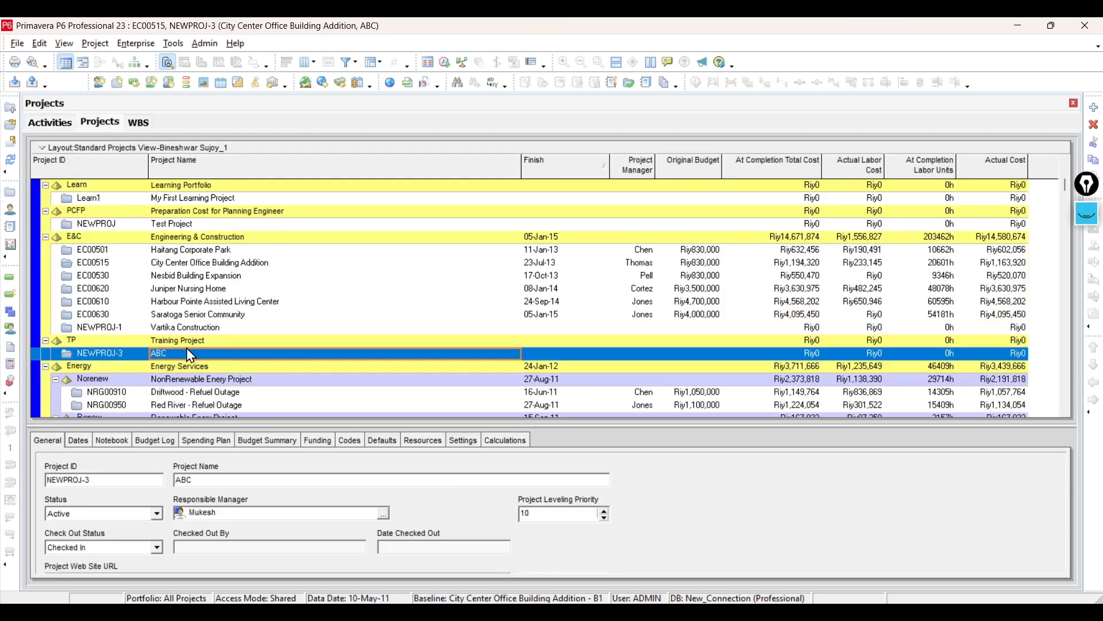
right_click(180, 362)
click(180, 355)
right_click(256, 353)
click(281, 249)
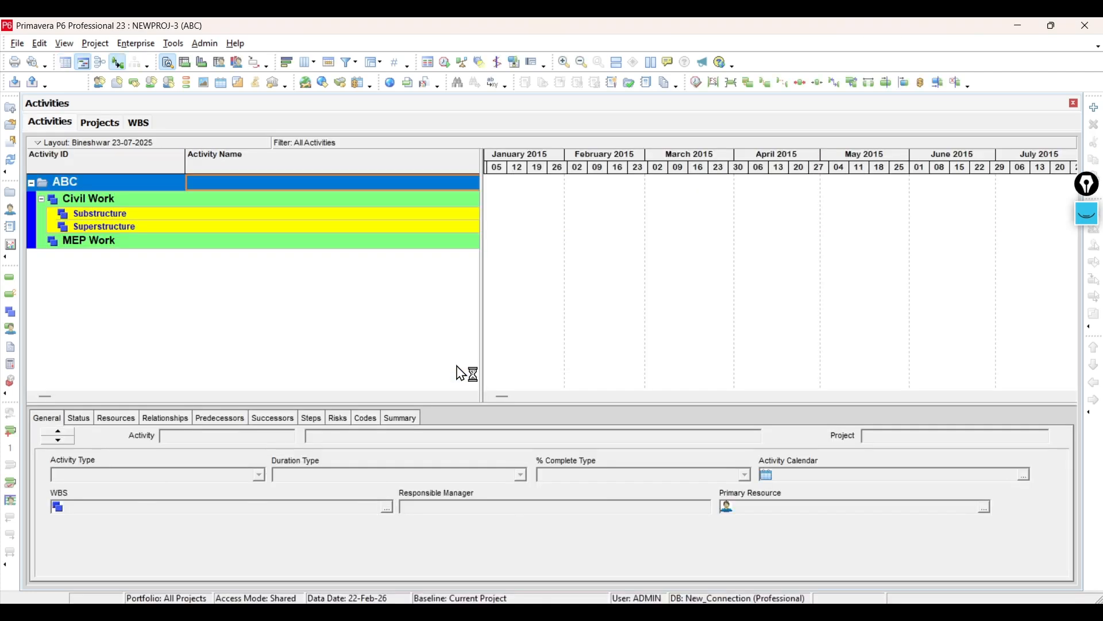
Add two new activities under the Substructure WBS element, keeping their default names
click(144, 215)
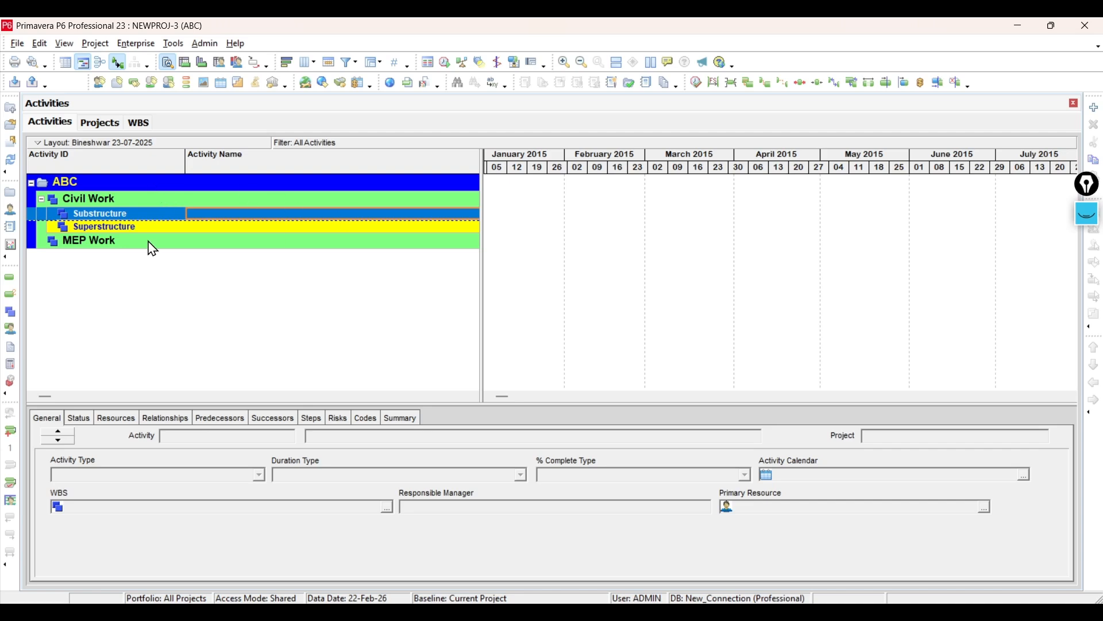
right_click(121, 214)
click(151, 310)
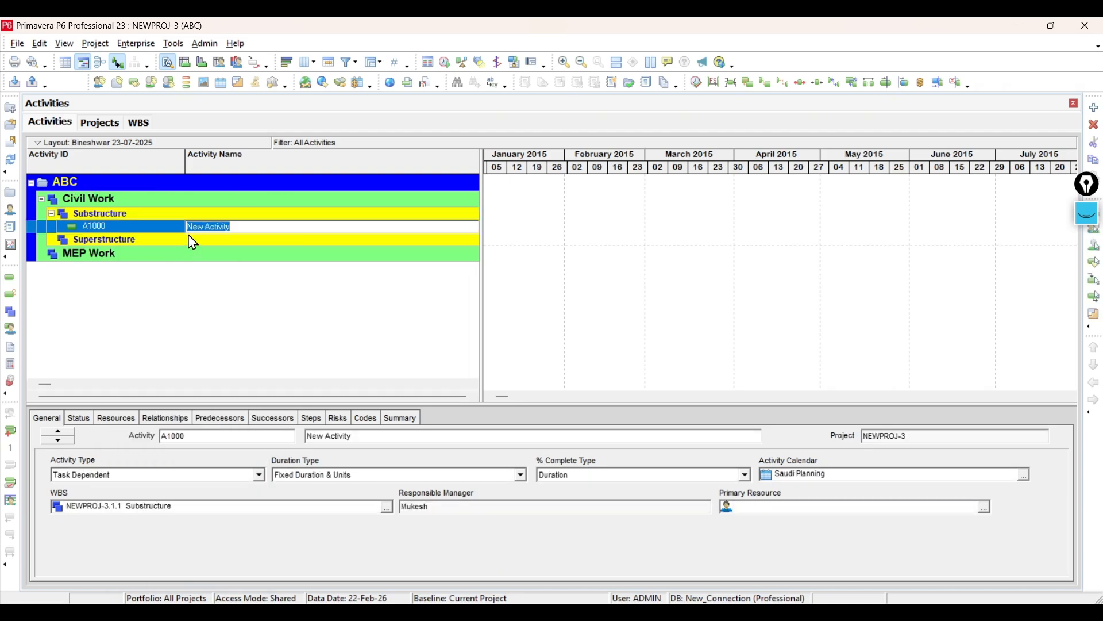
right_click(113, 226)
click(145, 321)
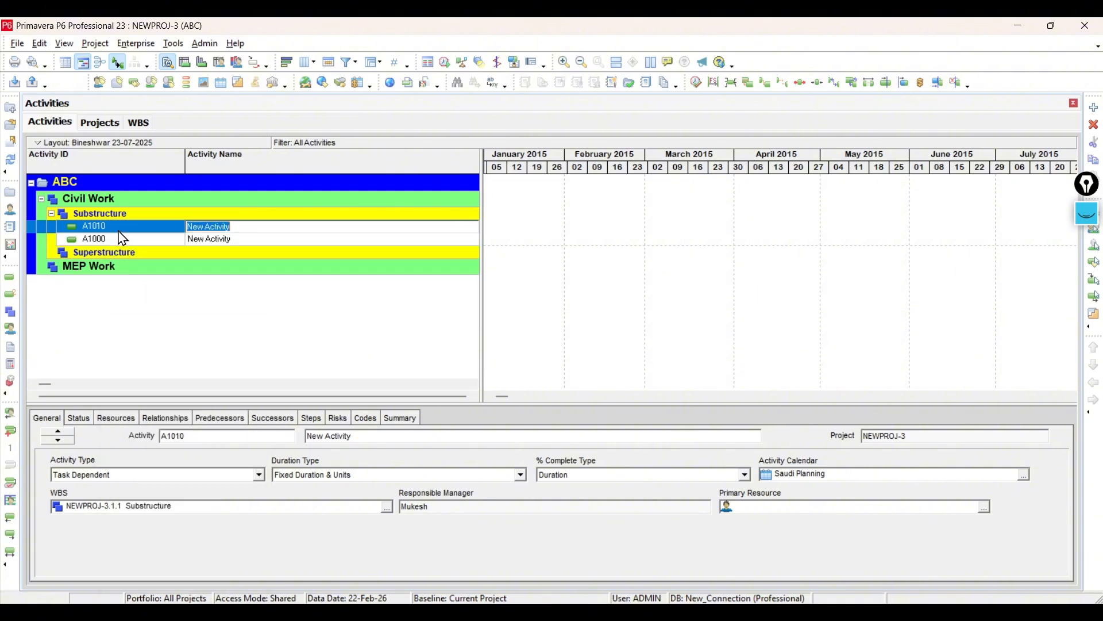
Add two new activities under the Superstructure WBS element, keeping their default names
click(124, 251)
right_click(123, 251)
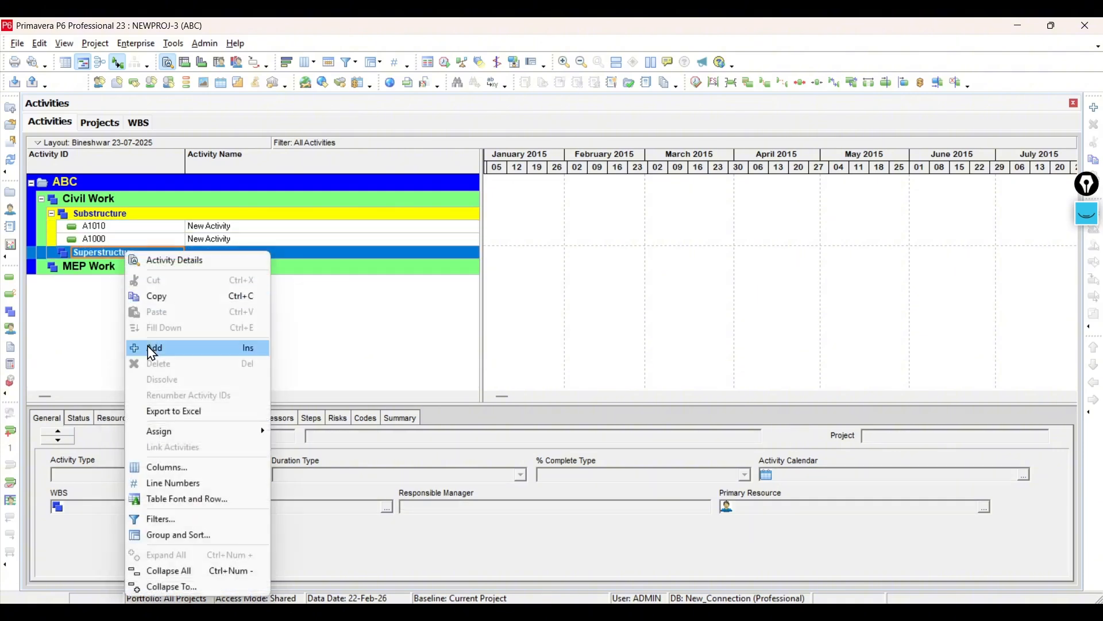
click(151, 348)
right_click(120, 261)
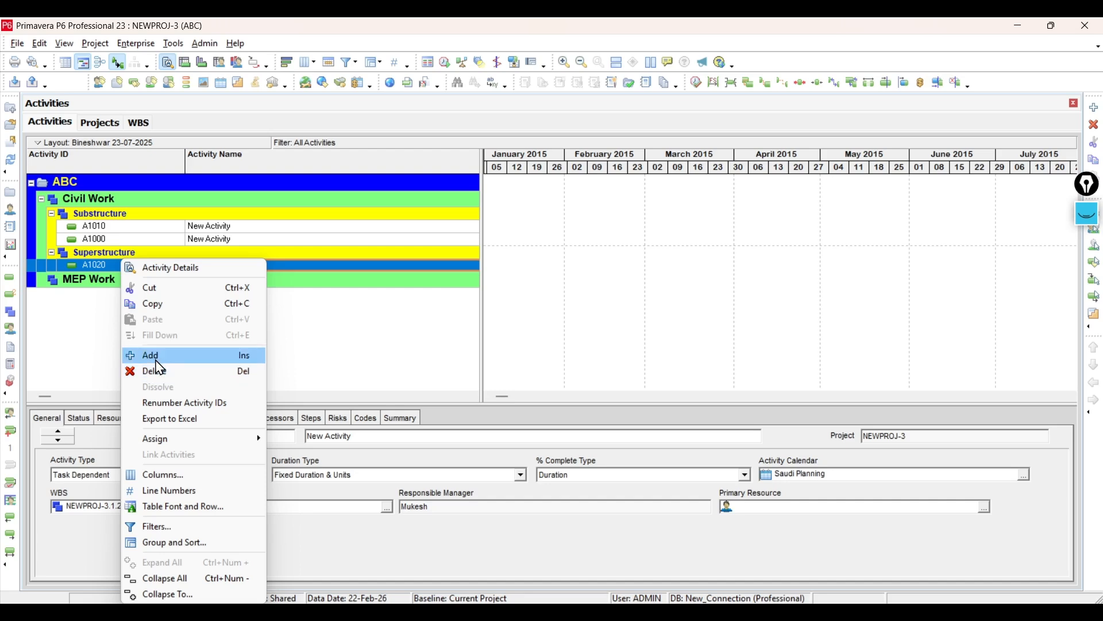
click(152, 353)
Add a new WBS element beneath MEP Work and outdent it to the same level as MEP Work
click(129, 293)
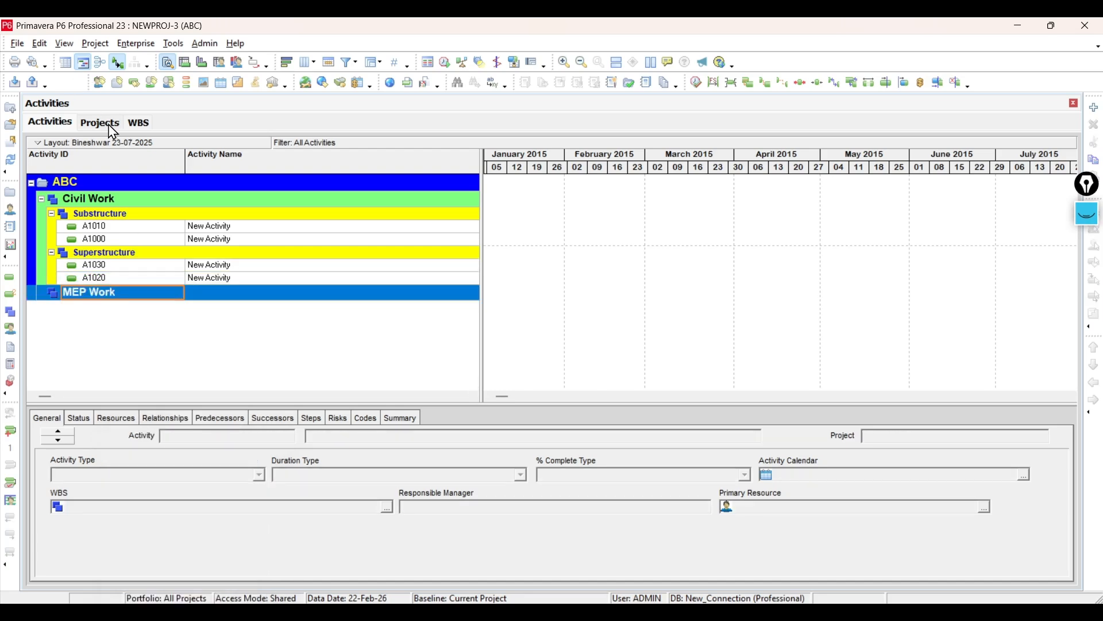
click(139, 122)
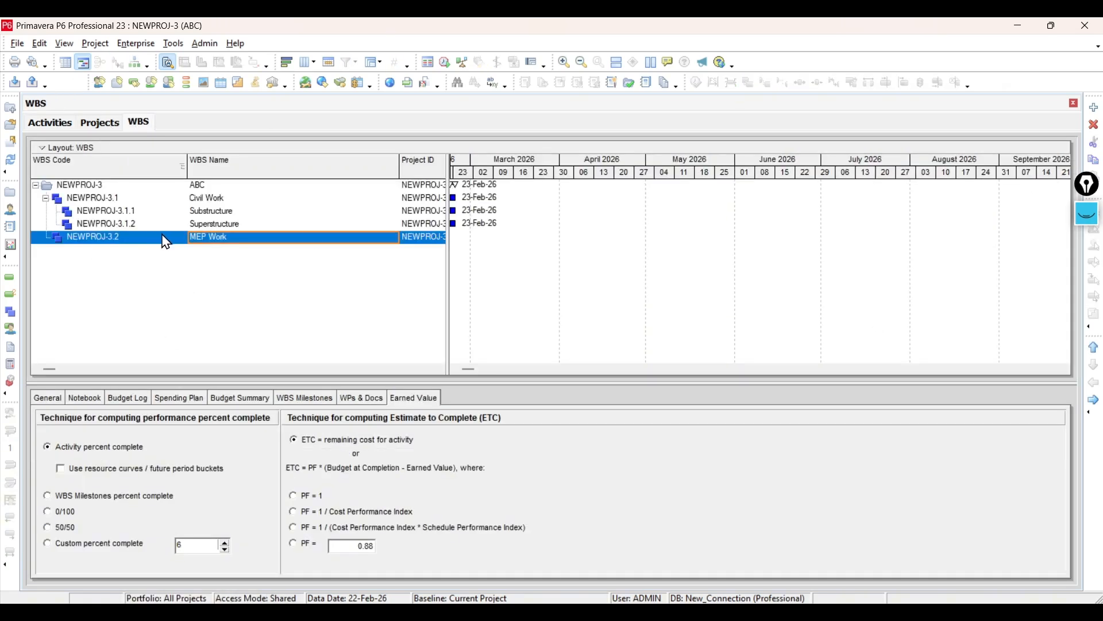
click(1094, 107)
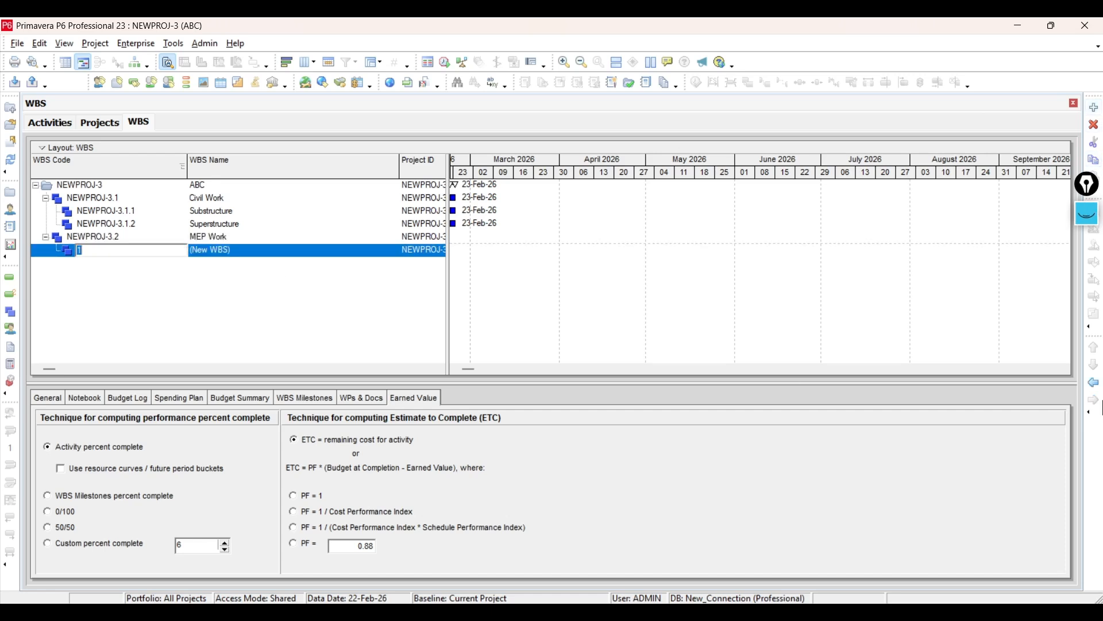
click(144, 251)
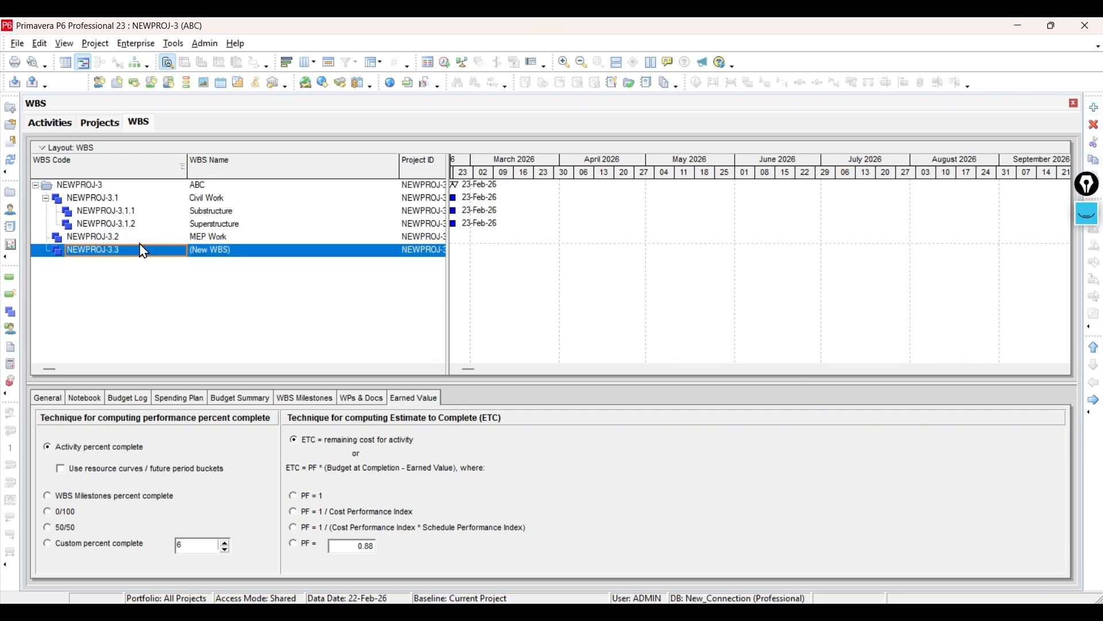
Name the new WBS element below MEP Work "Finishing Work"
click(236, 251)
text(Finishing Work)
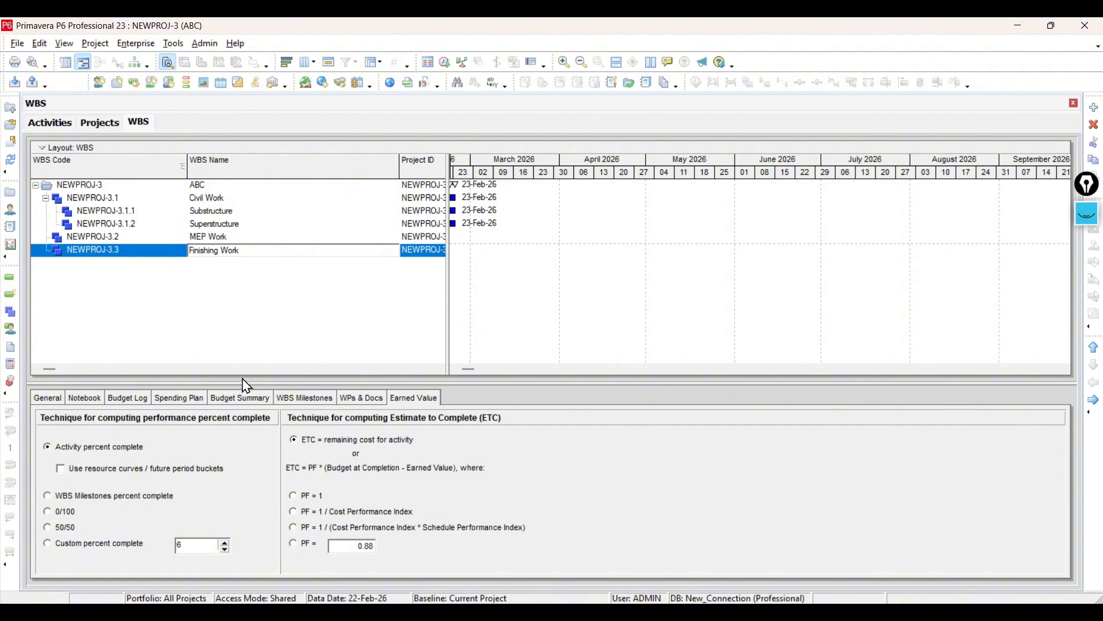
click(220, 291)
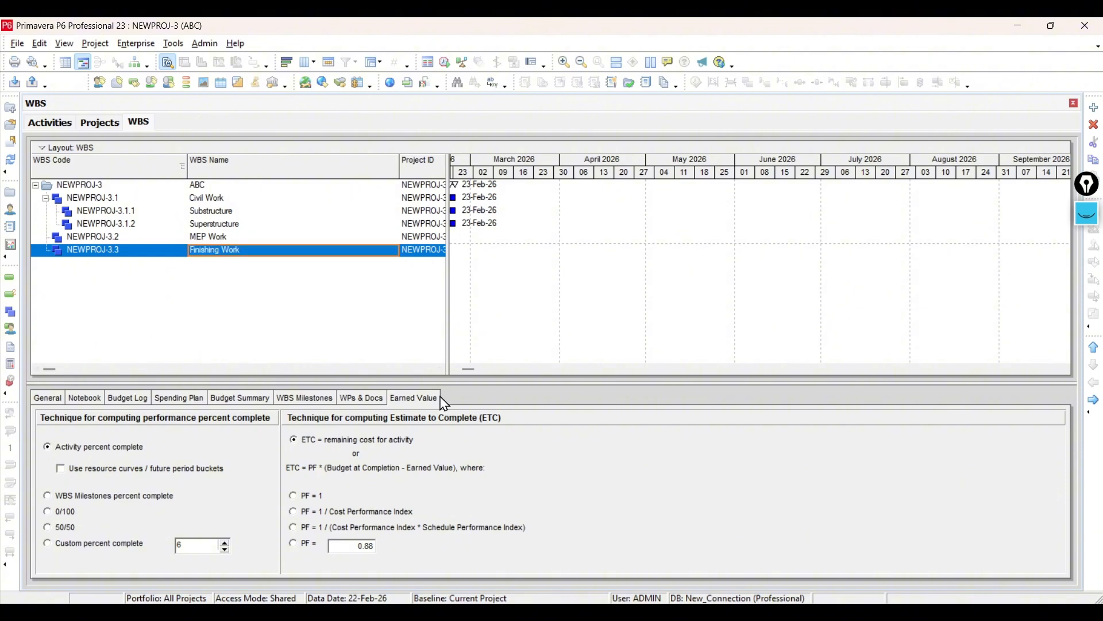
Refresh the data in the activities view and rearrange the table to show the duration, baseline and cost columns beside a narrower Activity Name column
click(50, 123)
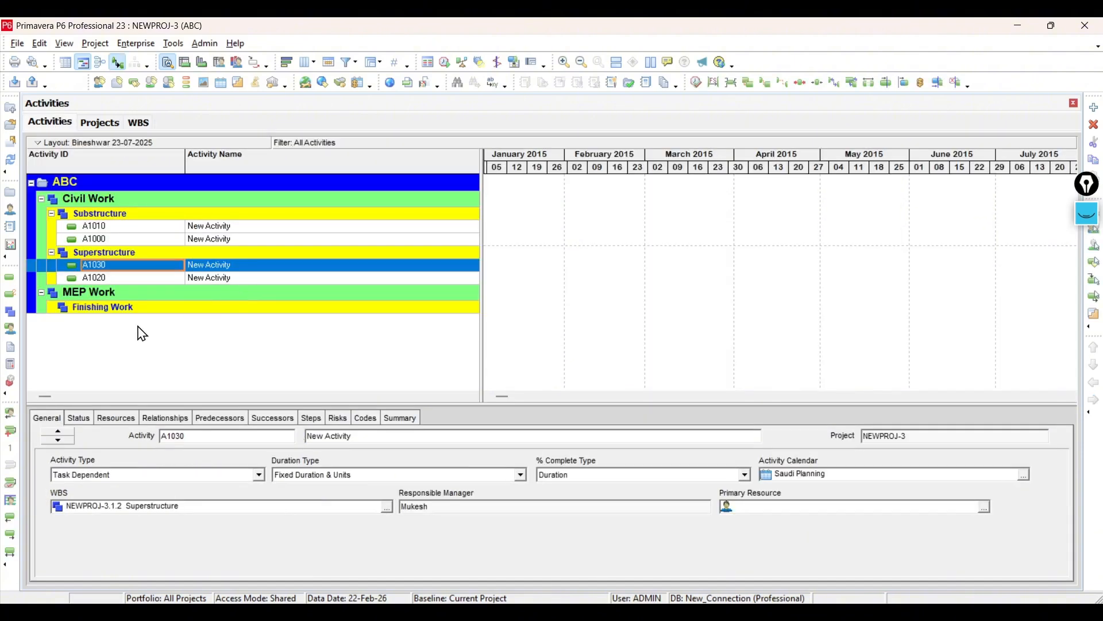
click(17, 43)
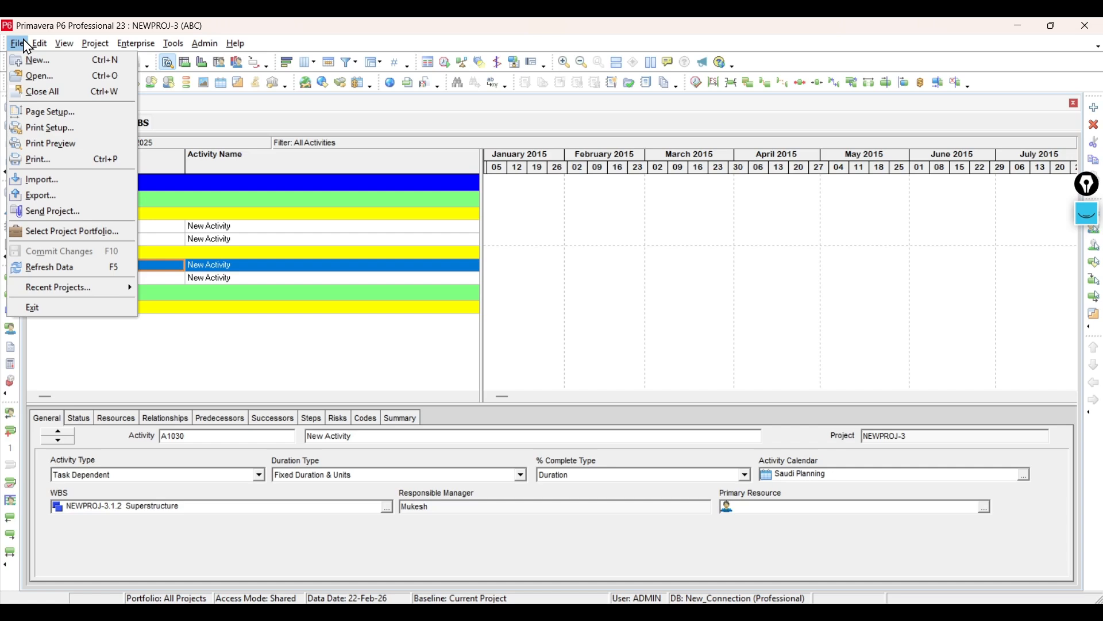
click(51, 272)
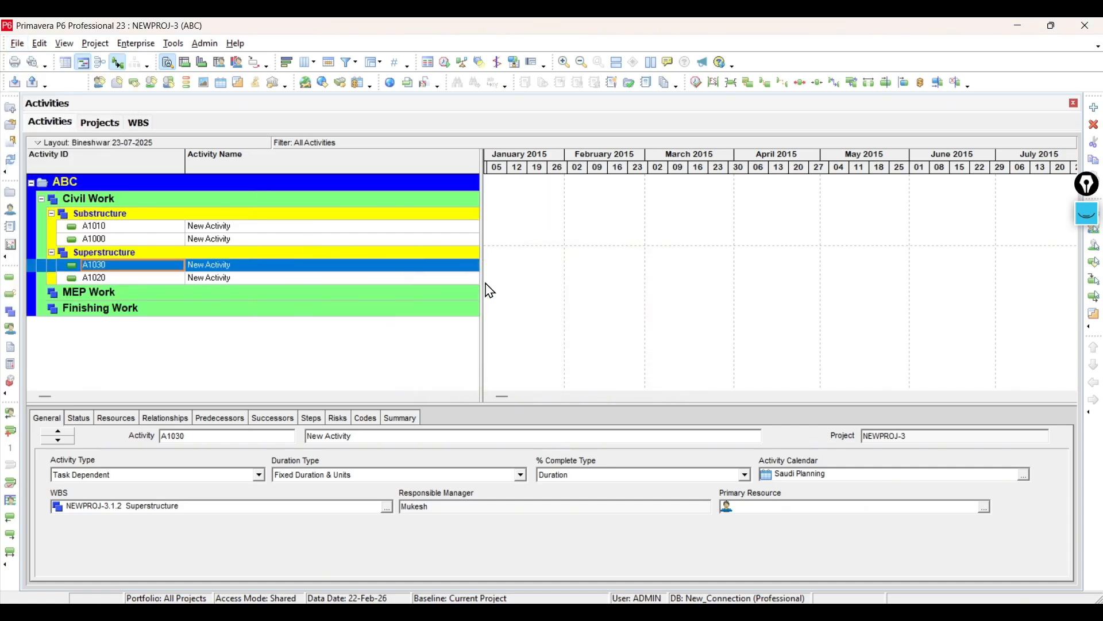
drag(483, 282, 1000, 310)
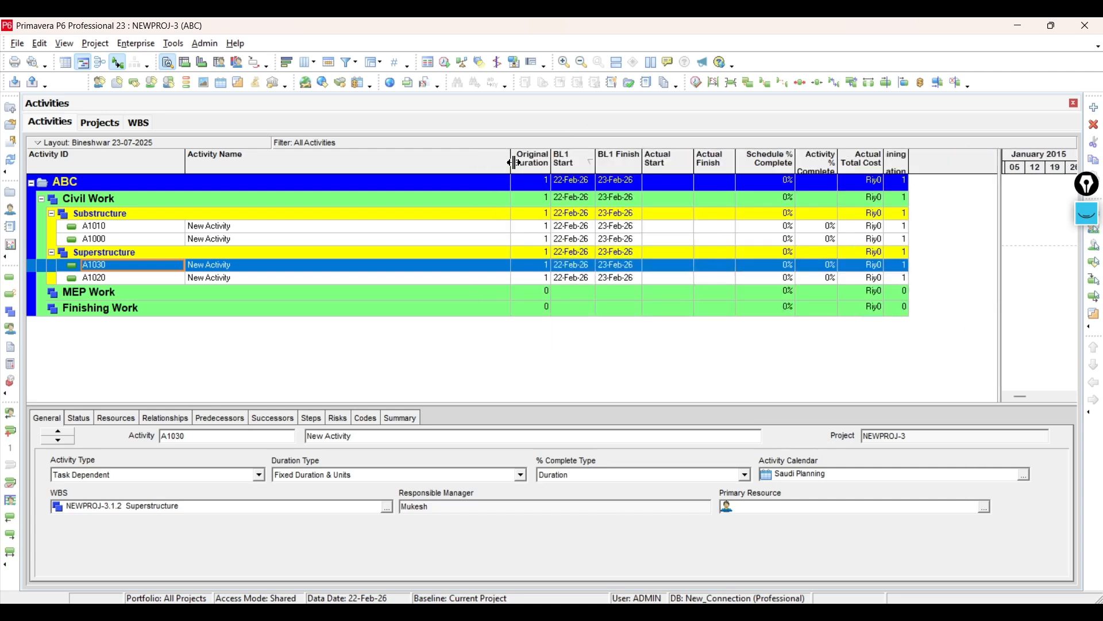
drag(511, 162, 298, 181)
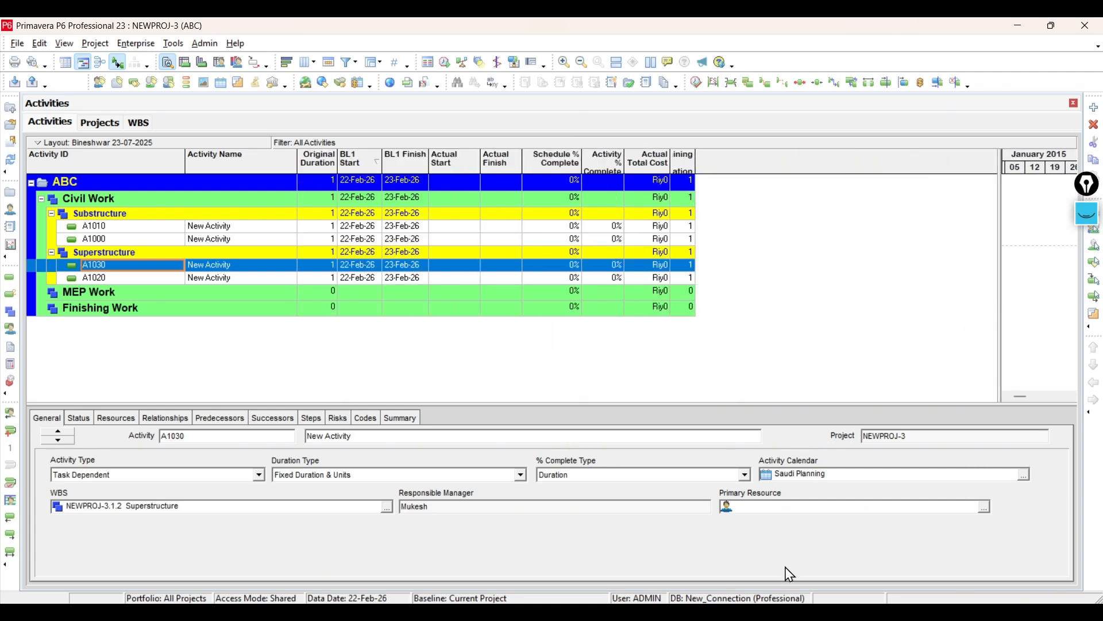
Switch to the PowerPoint course outline, review the Scheduling & Relationships item, and return to Primavera P6
click(694, 610)
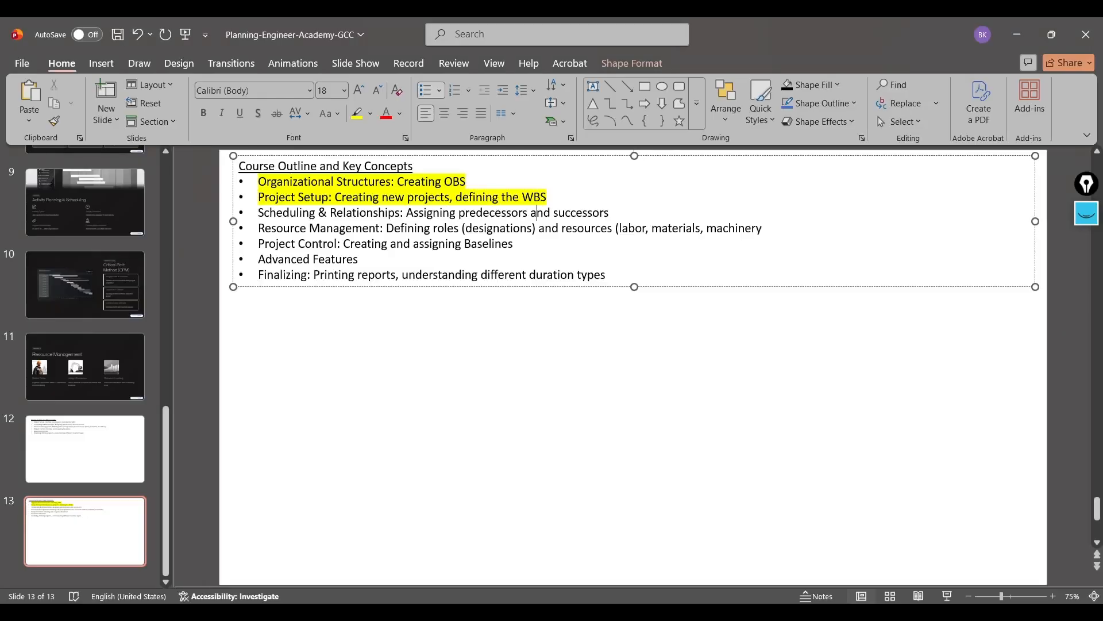
click(328, 226)
drag(266, 218, 566, 217)
click(589, 241)
key(alt+Tab)
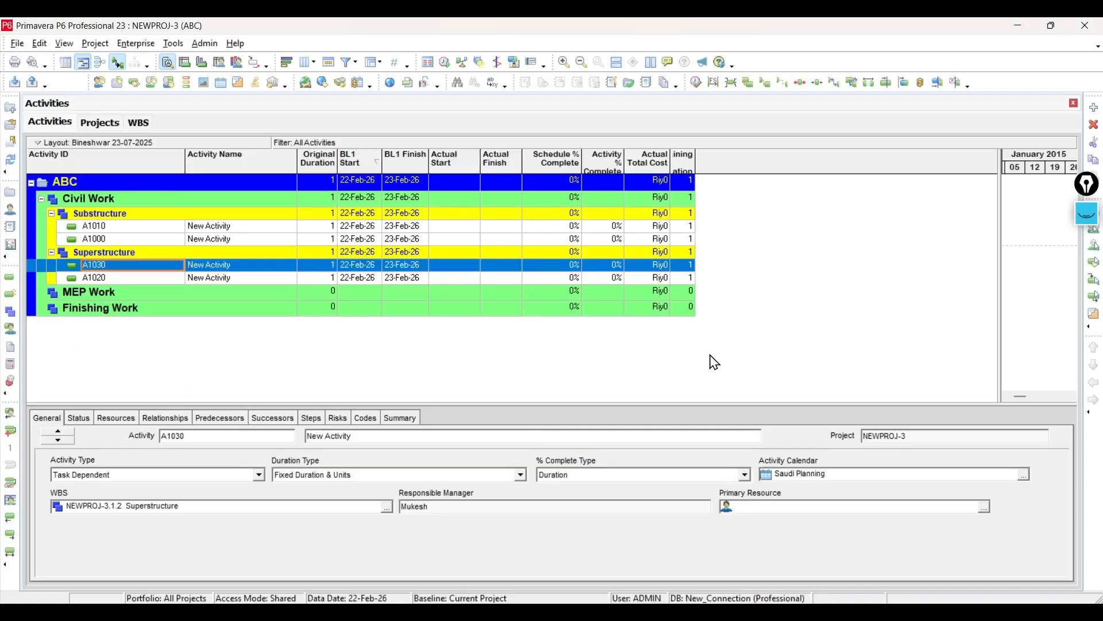
click(112, 424)
click(80, 424)
click(123, 424)
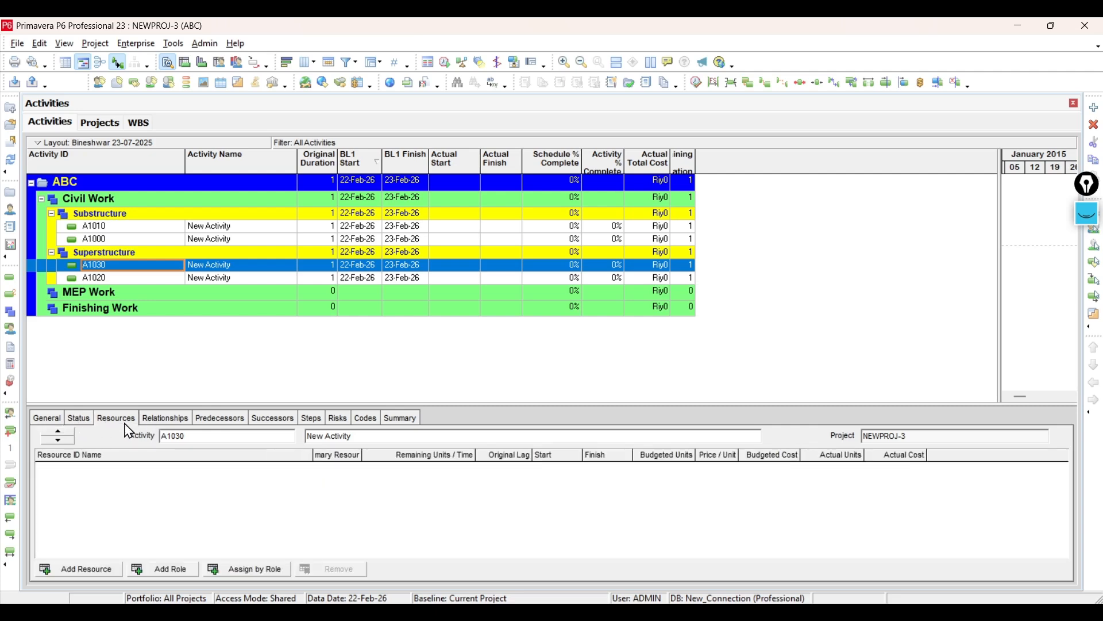
click(97, 569)
click(1007, 42)
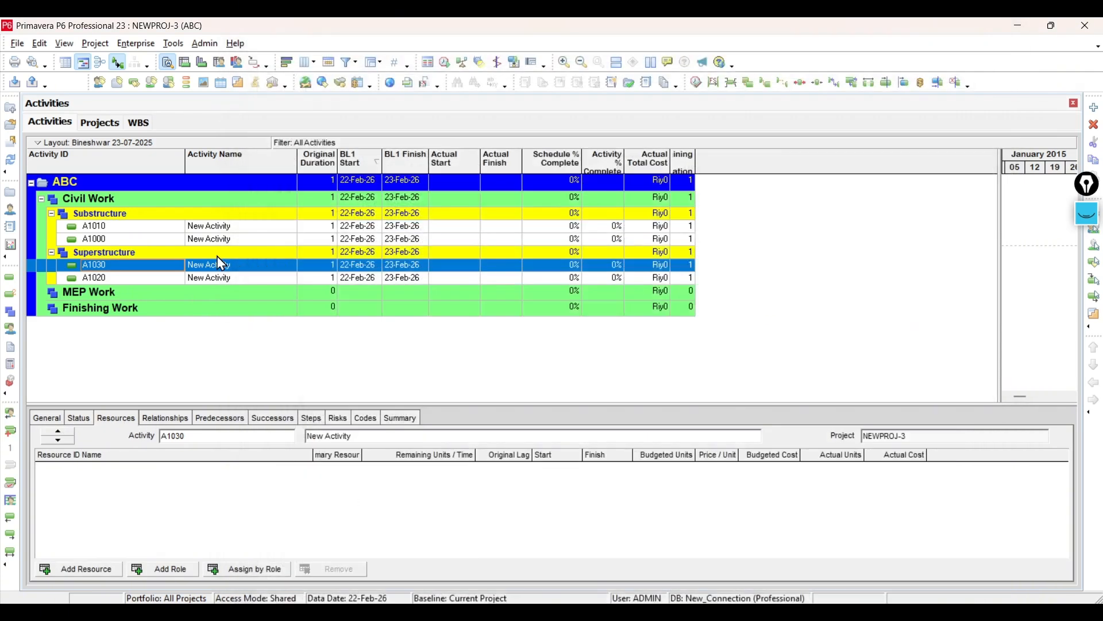
Assign the Machinery resource R-1205 Excavator to activity A1010 under Substructure
click(229, 227)
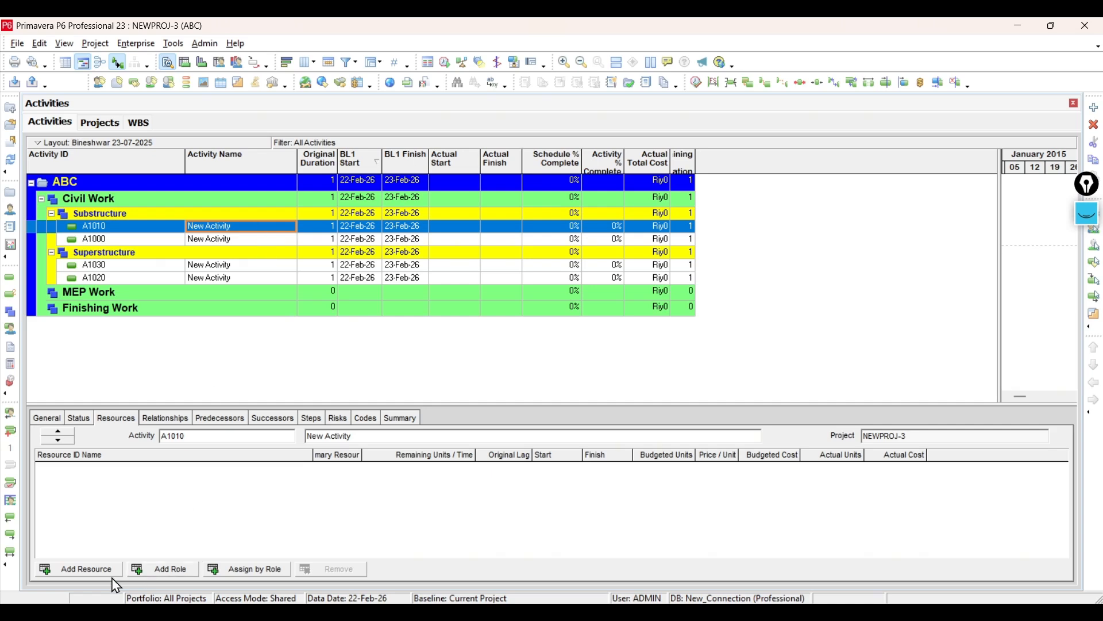
click(92, 568)
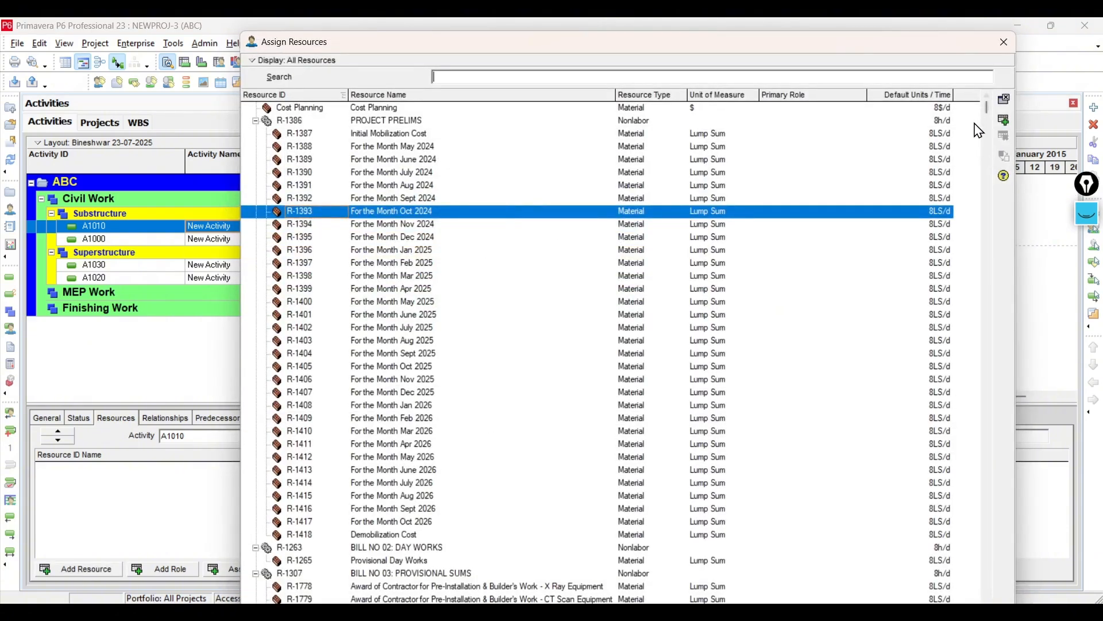
drag(985, 107, 342, 288)
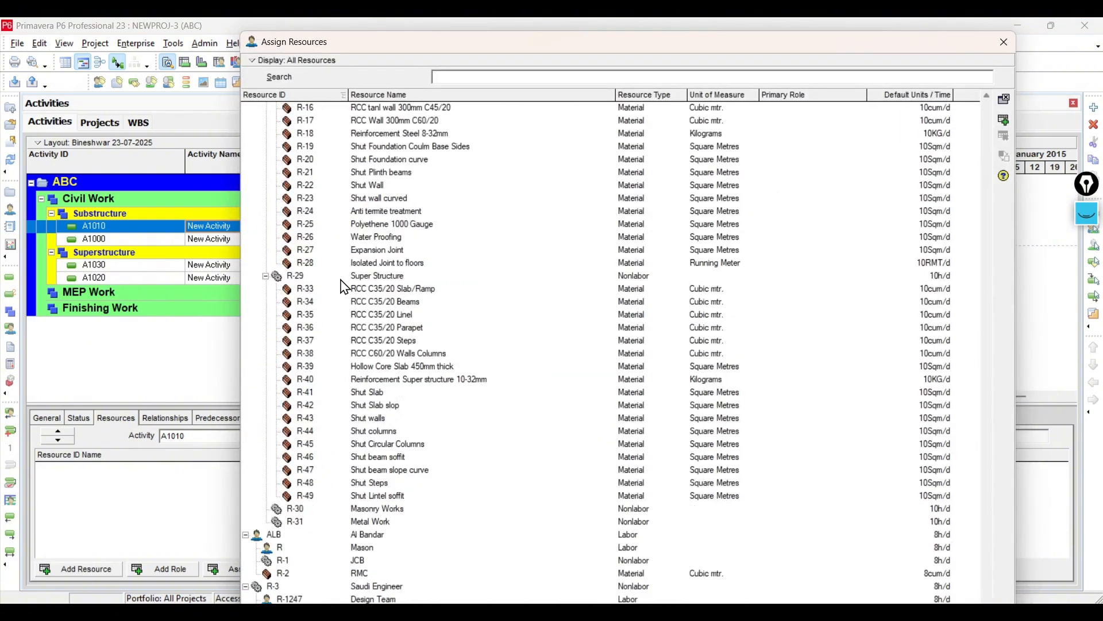
scroll(553, 327, down, 5)
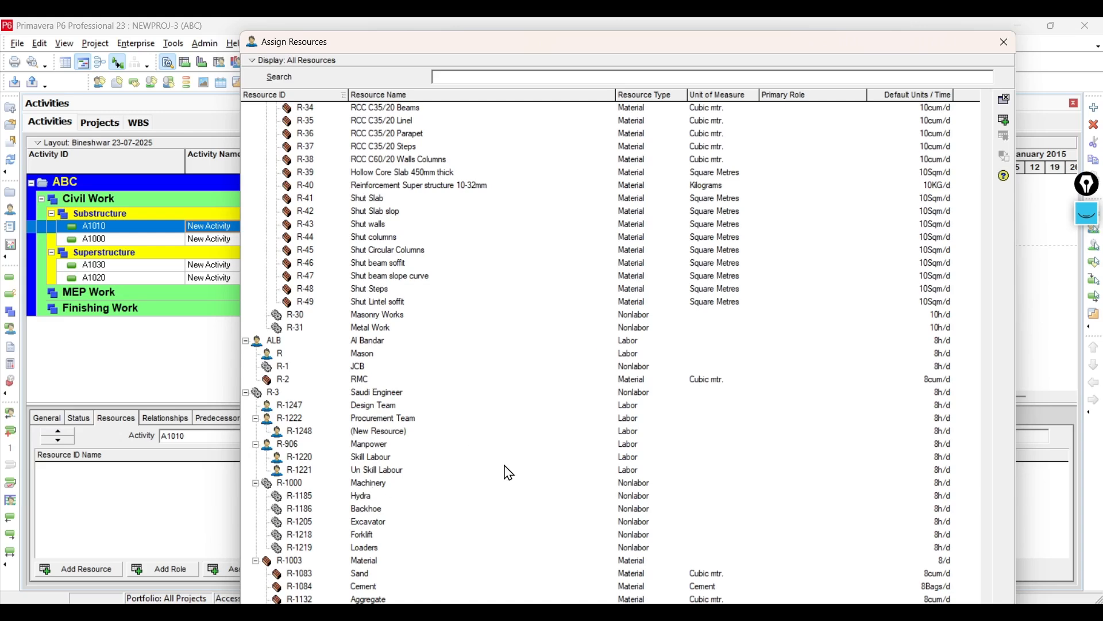
click(386, 523)
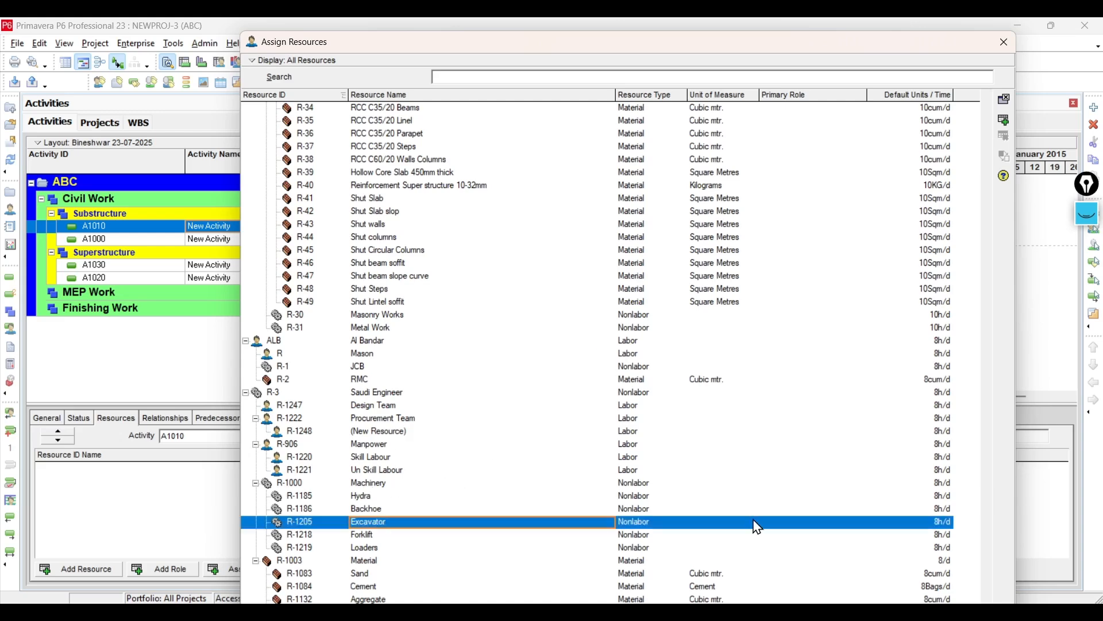
click(1006, 121)
click(1005, 42)
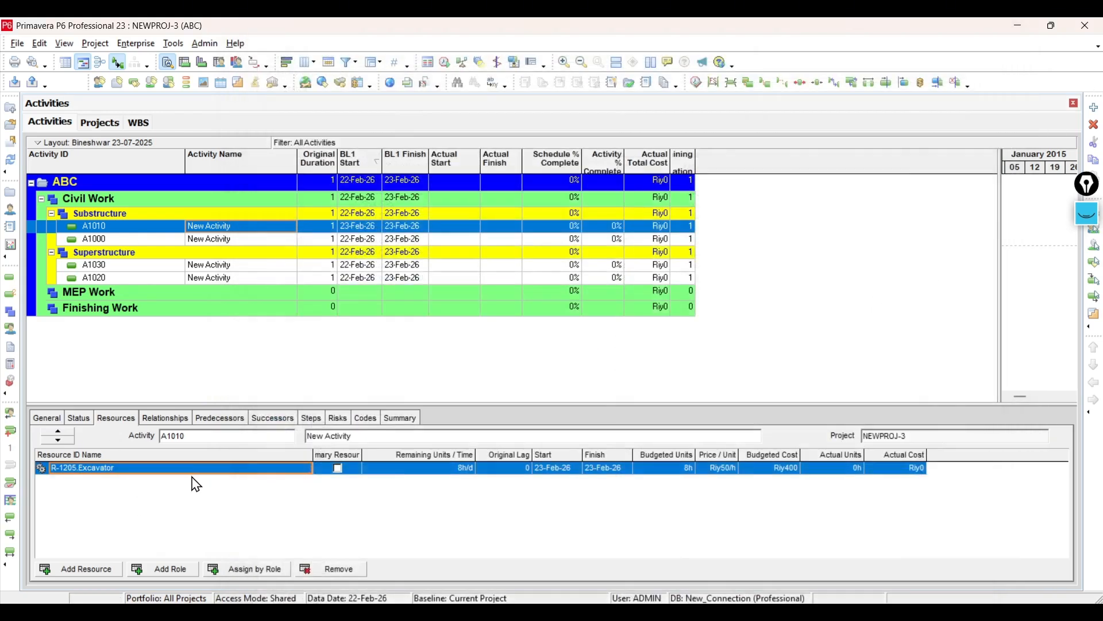
Rename activity A1010 to "Excavation" with its relationship details open
click(166, 418)
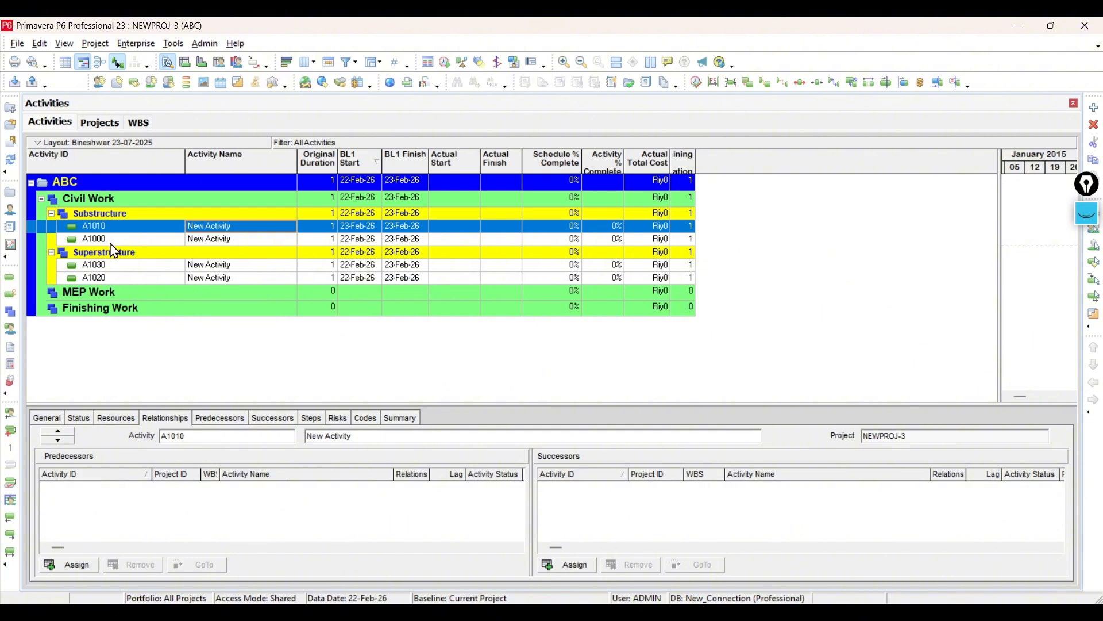
click(253, 225)
drag(252, 225, 130, 225)
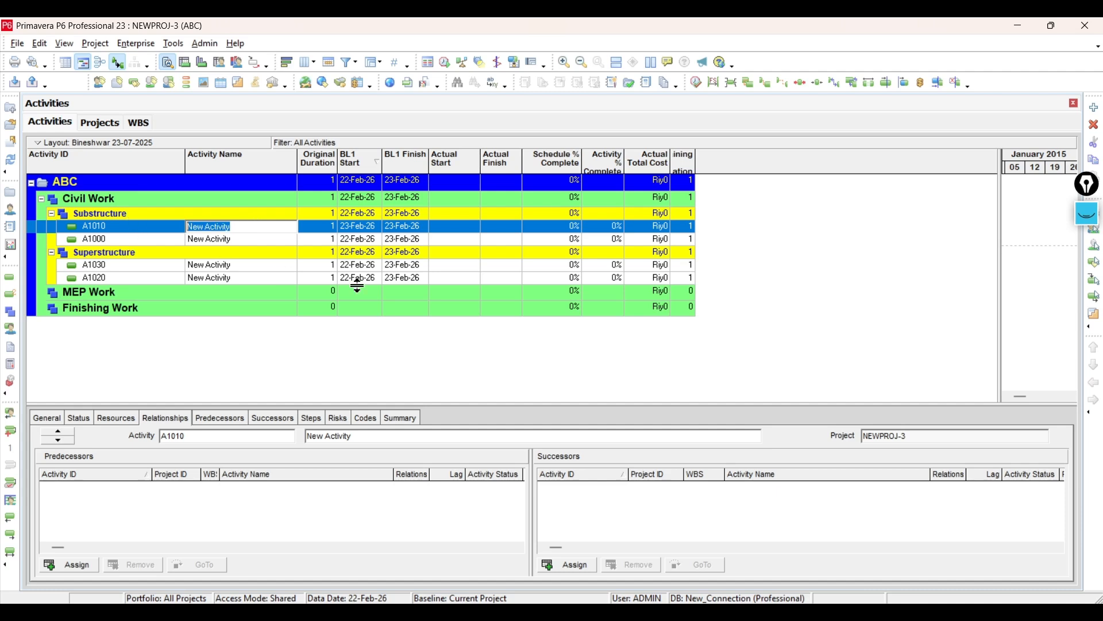
text(Excavation)
key(Return)
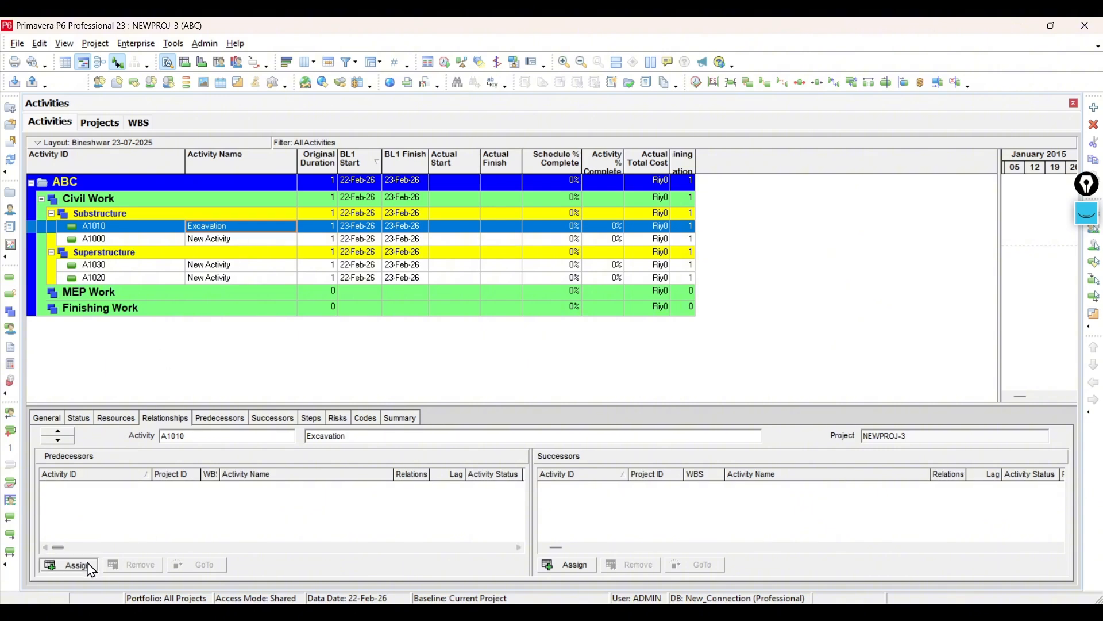
click(69, 564)
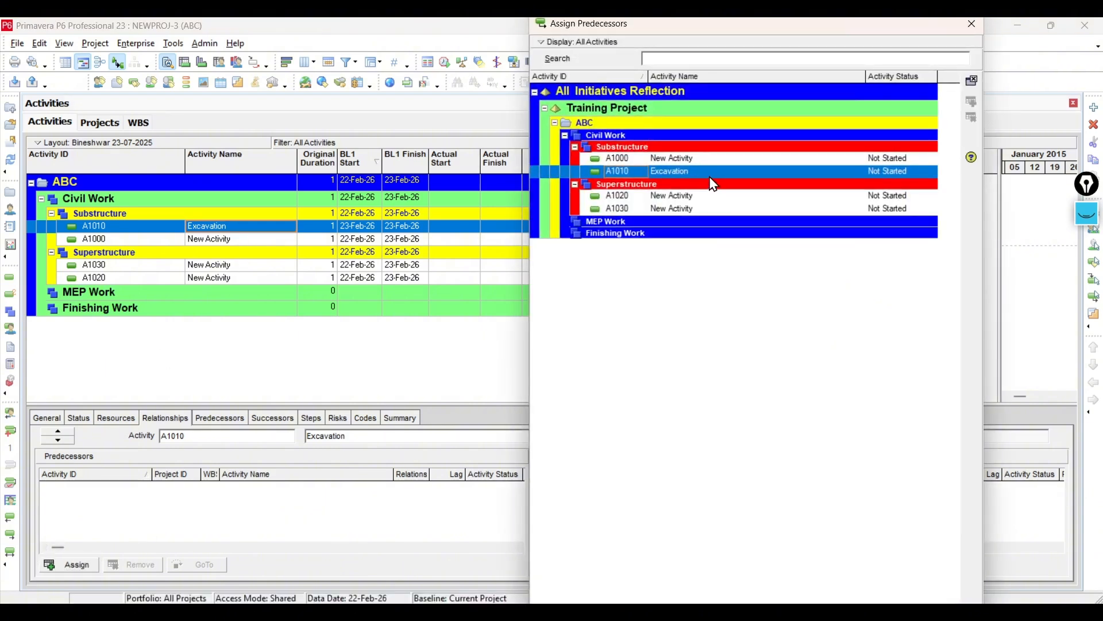
click(686, 160)
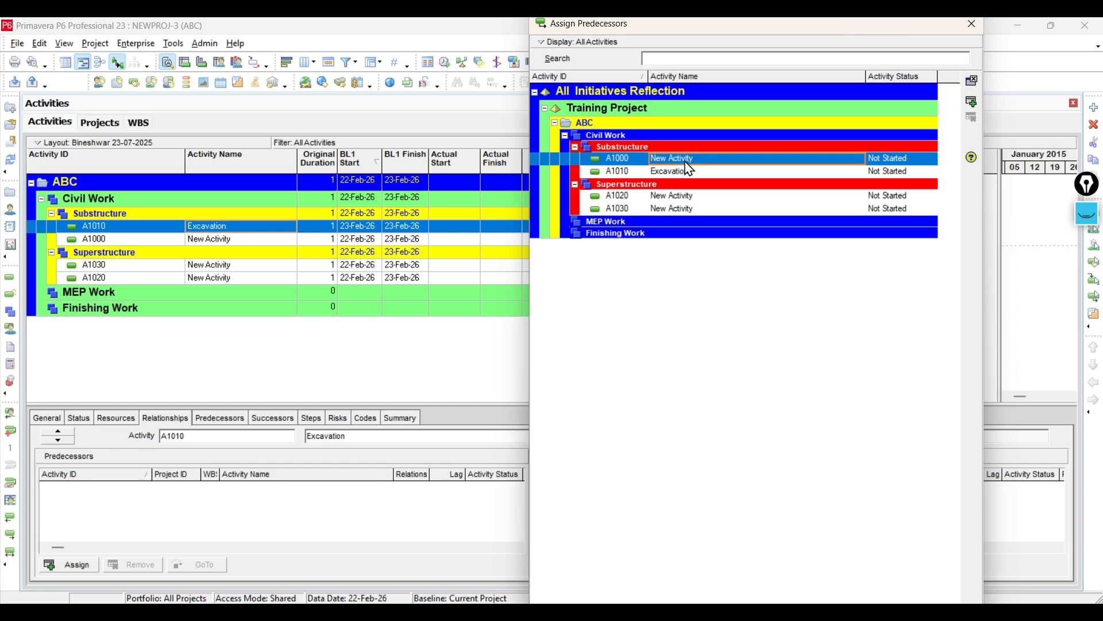
click(972, 24)
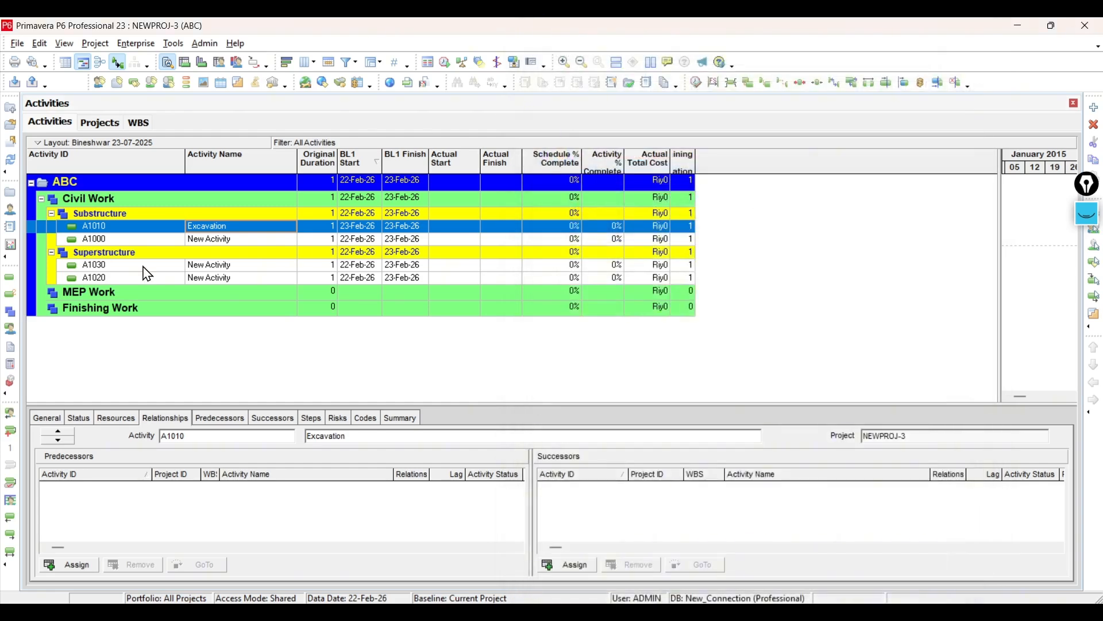
Add another activity under Substructure and rename activity A1010 to the placeholder "gfgf"
right_click(253, 230)
click(283, 321)
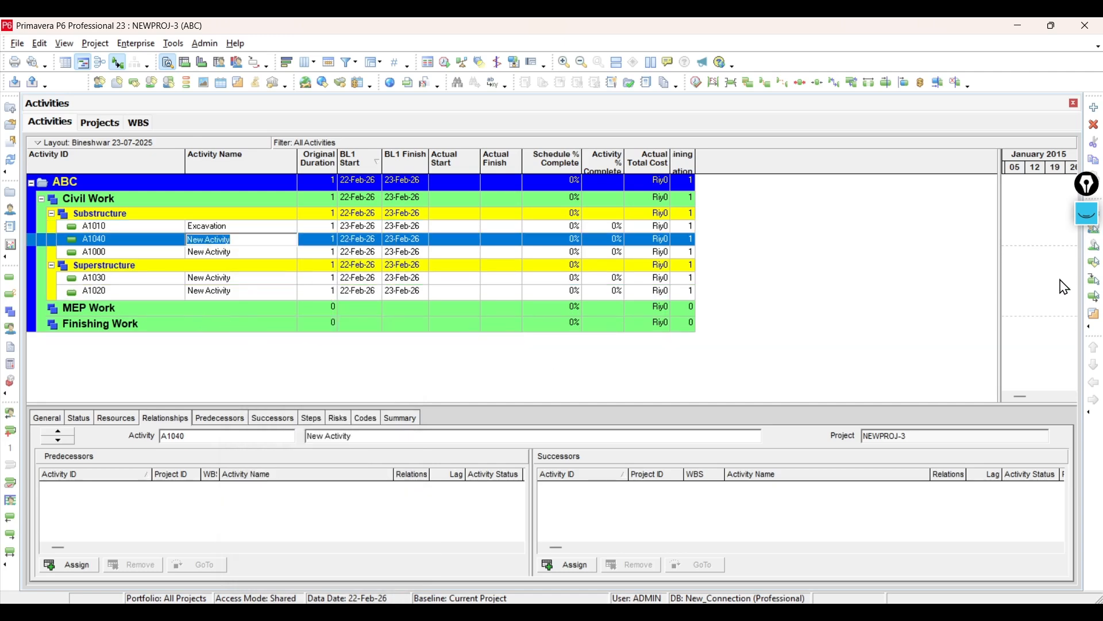
click(241, 229)
click(241, 230)
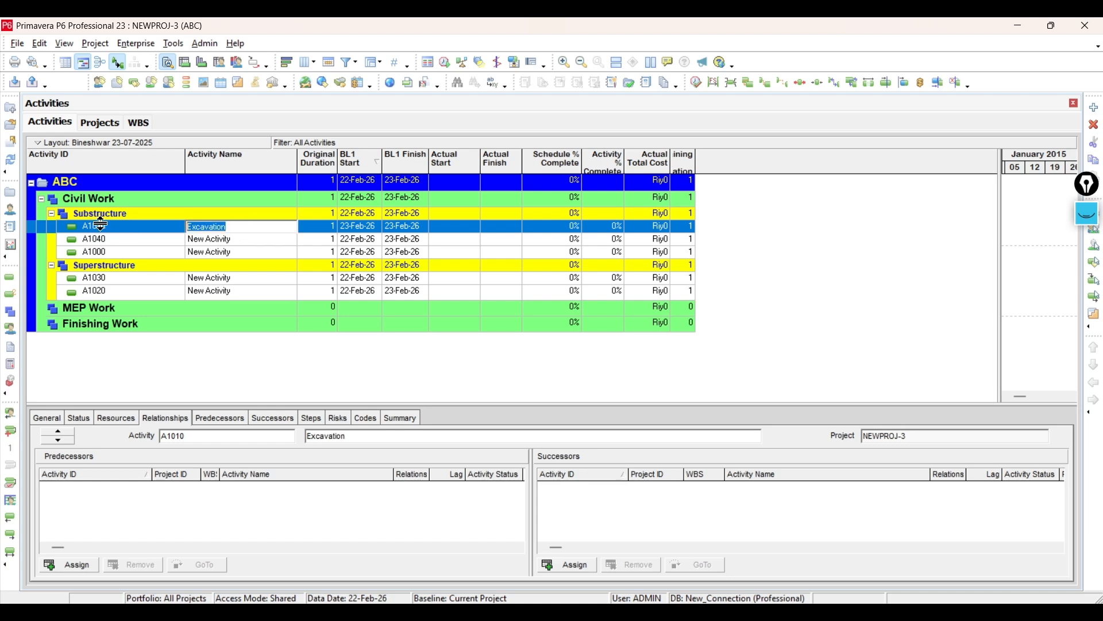
text(gfgf)
Name the new Substructure activity A1040 "Excavation"
click(236, 241)
click(237, 241)
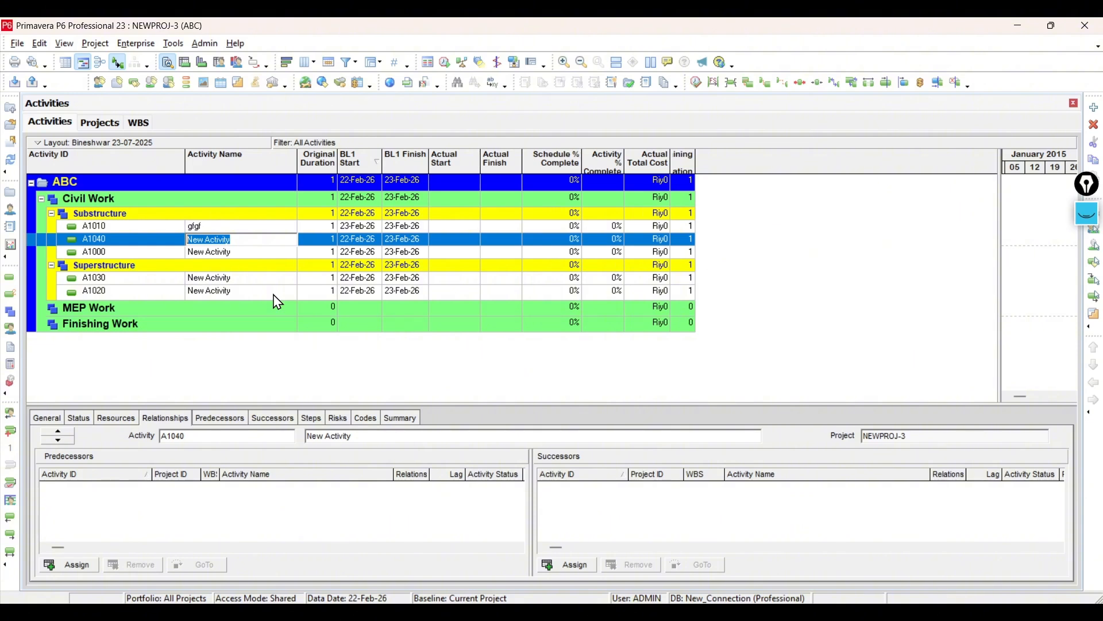
text(Excavation)
Rename activity A1010 to "Excavation Permit"
click(227, 226)
click(227, 225)
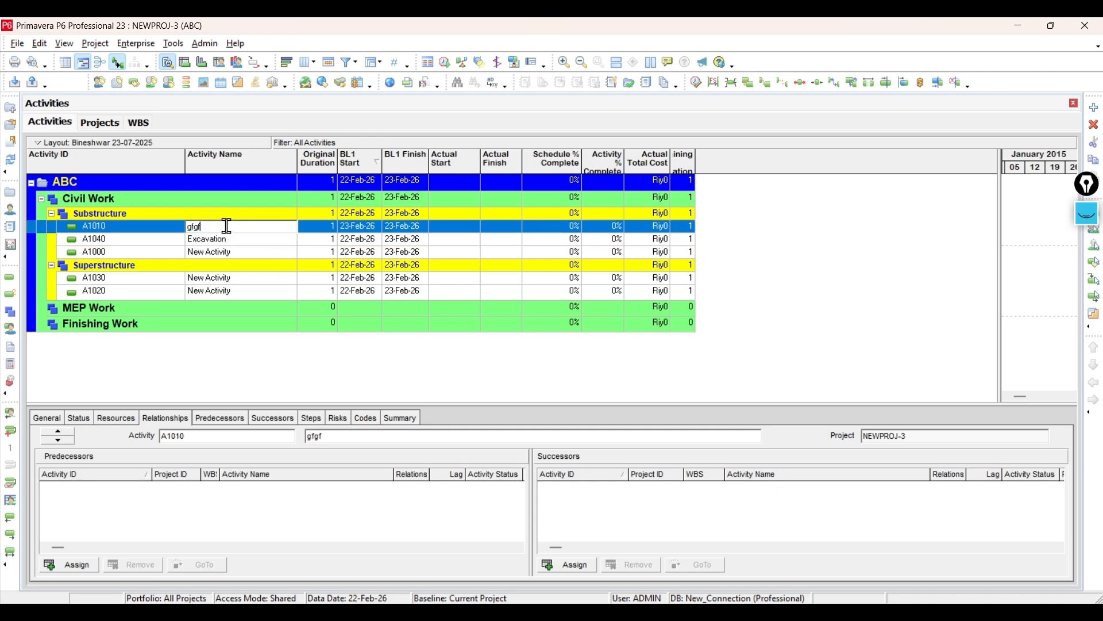
drag(226, 226, 109, 227)
text(Excavation Permit)
key(Return)
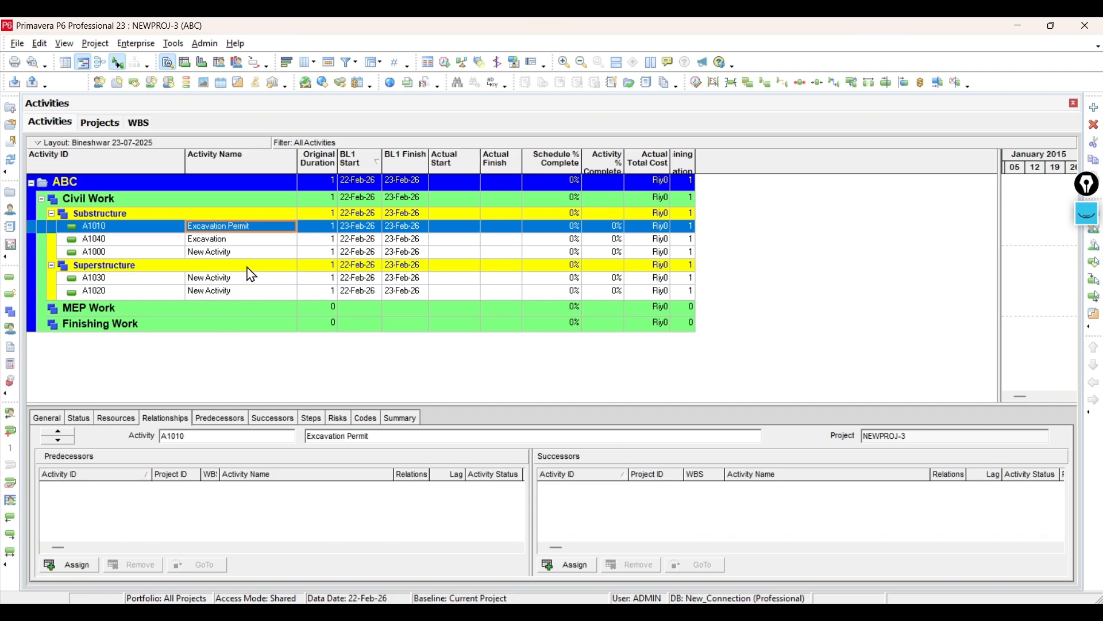
Try to change the activity type of Excavation Permit (A1010) to Finish Milestone
click(57, 421)
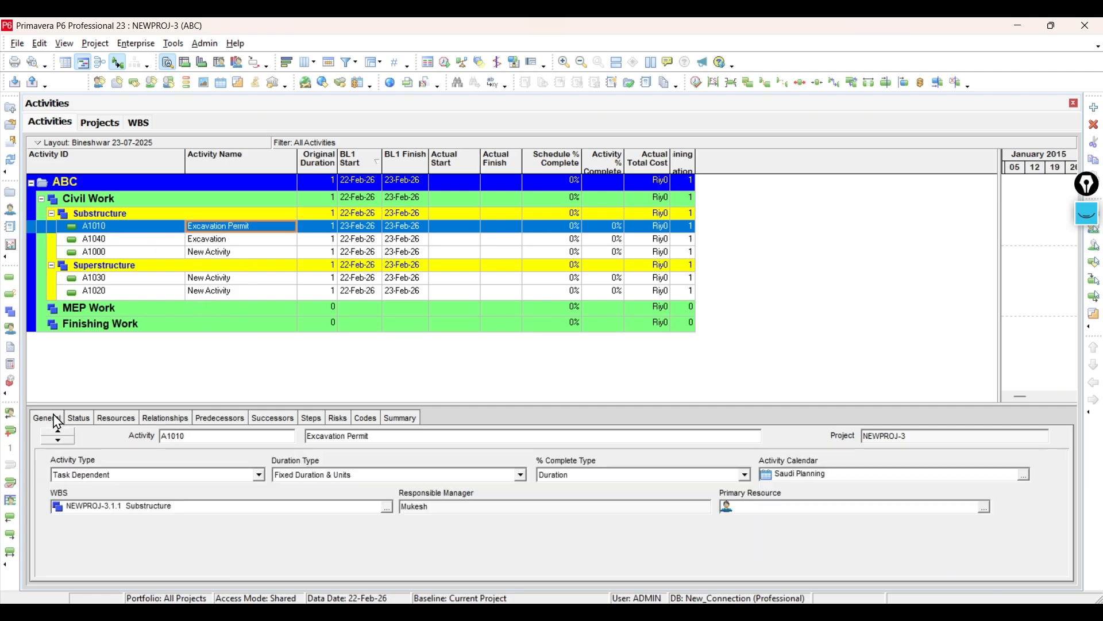
click(218, 477)
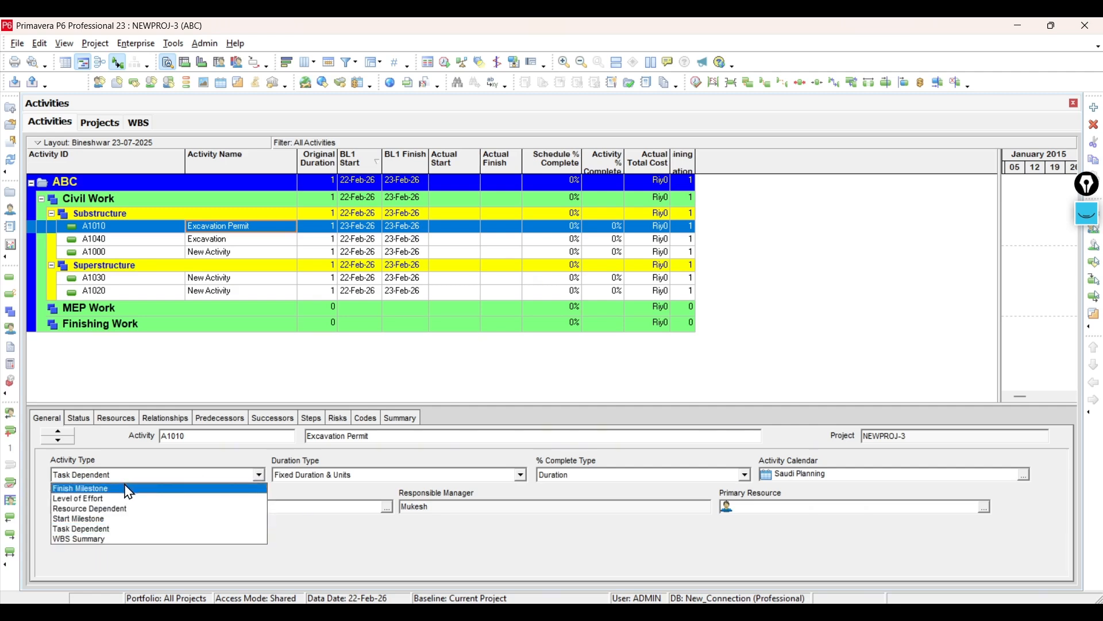
click(128, 489)
click(546, 343)
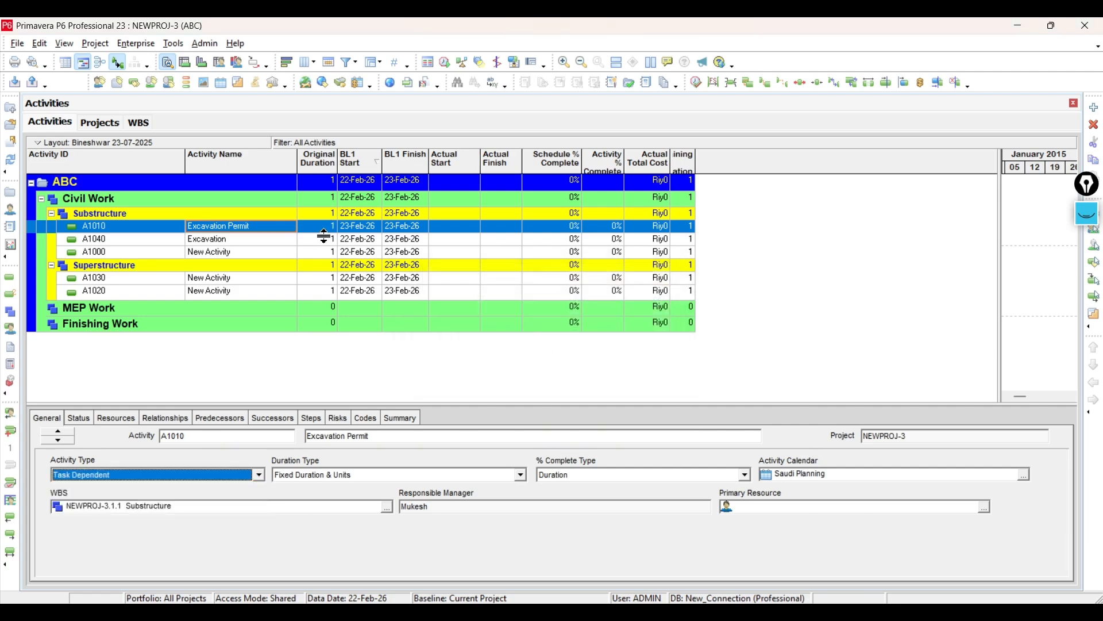
click(359, 229)
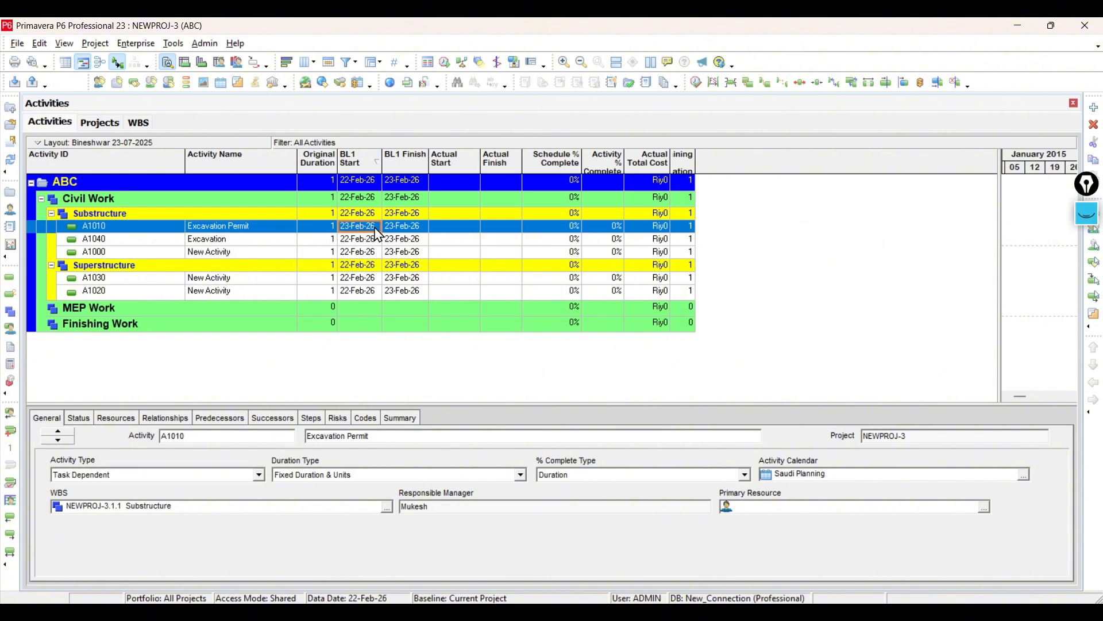
mouse_move(230, 240)
mouse_down()
mouse_move(234, 221)
mouse_move(235, 230)
mouse_up()
click(258, 475)
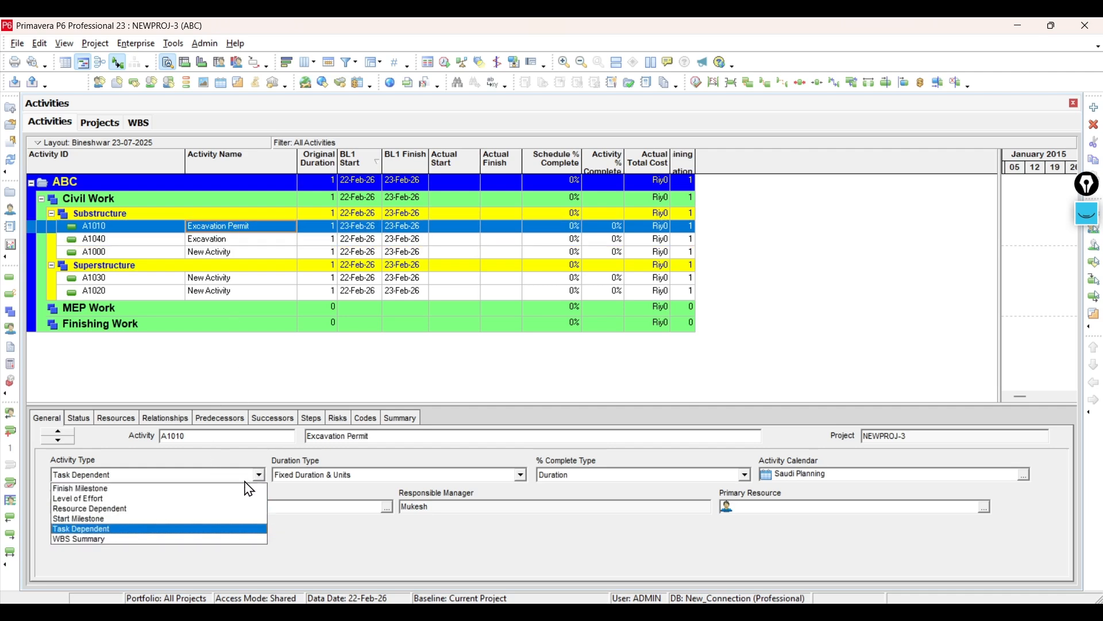
click(123, 488)
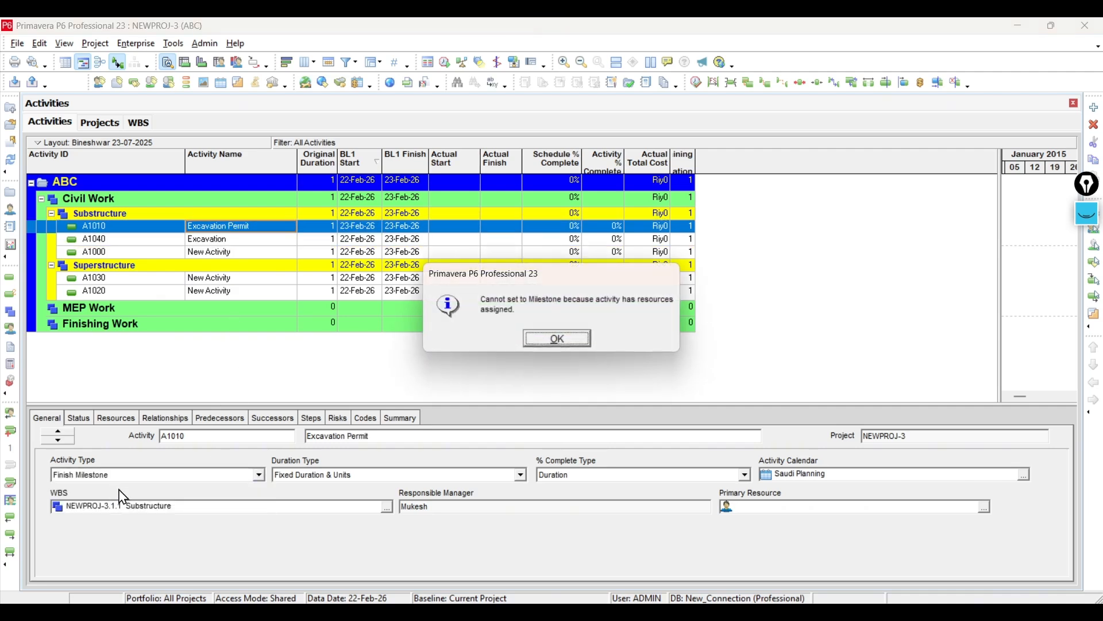
click(534, 343)
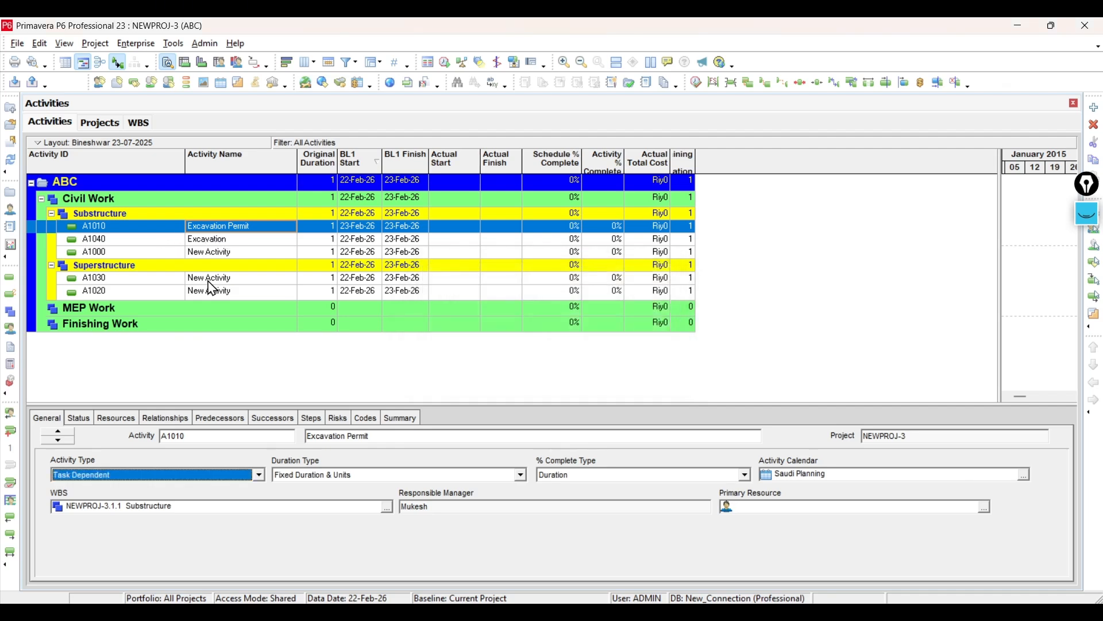
Remove the Excavator resource from the Excavation Permit activity and reset its nonlabor units to zero
click(80, 418)
click(116, 418)
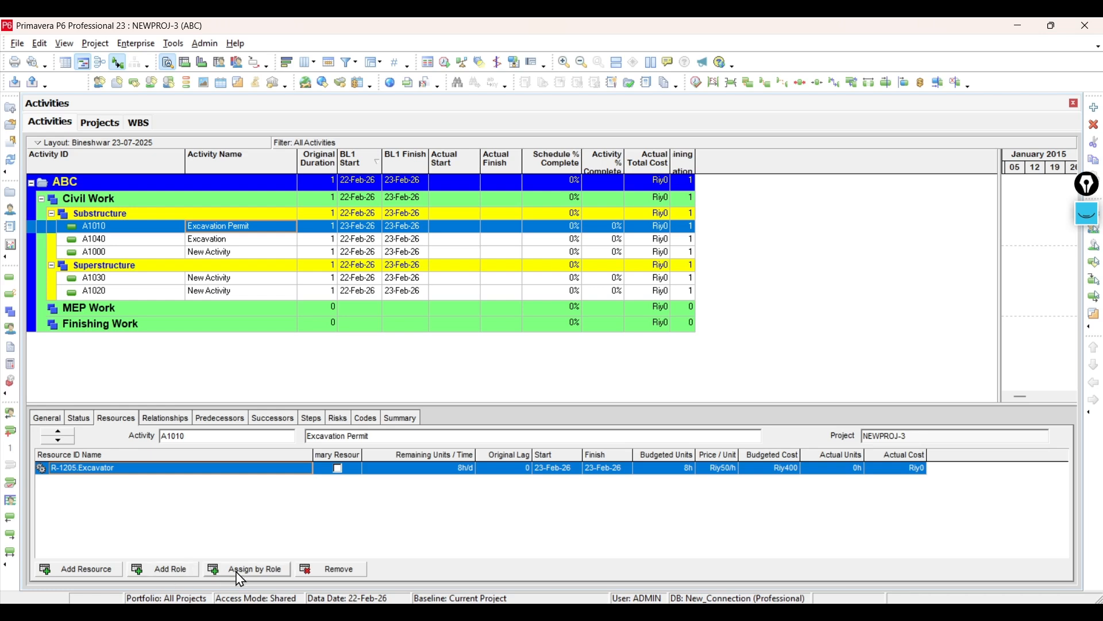
click(335, 570)
click(488, 339)
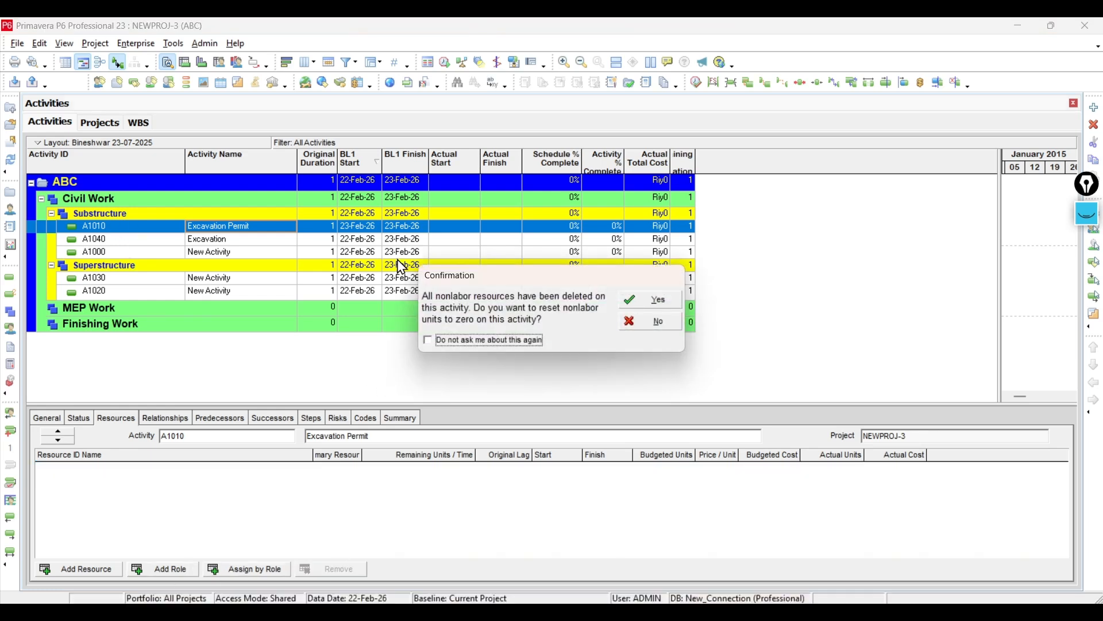
click(652, 300)
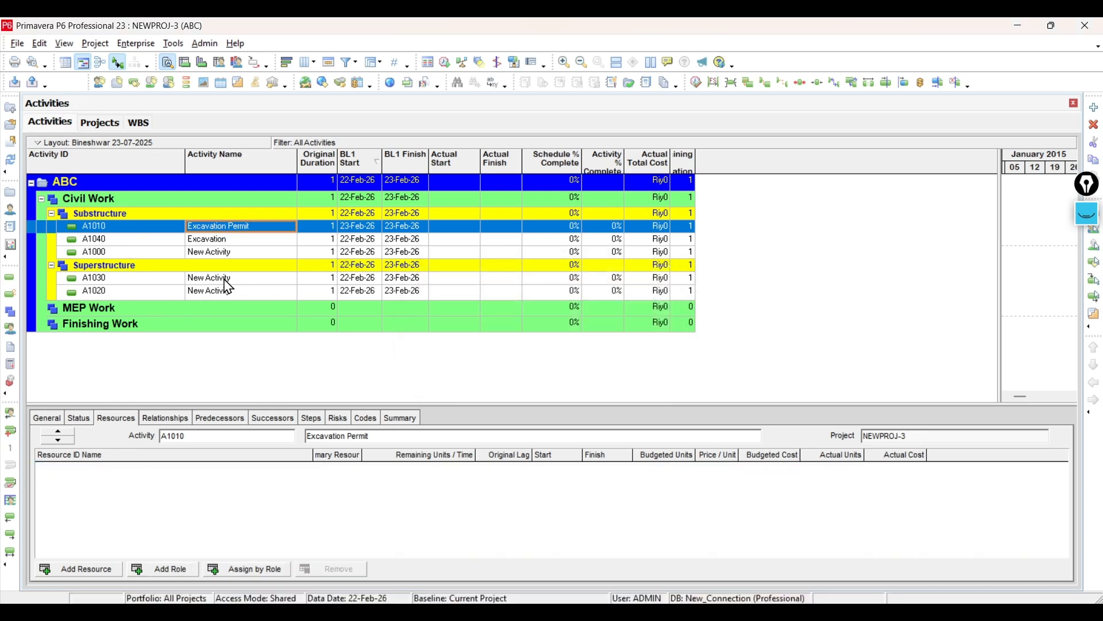
Set the activity type of Excavation Permit (A1010) to Finish Milestone
click(47, 418)
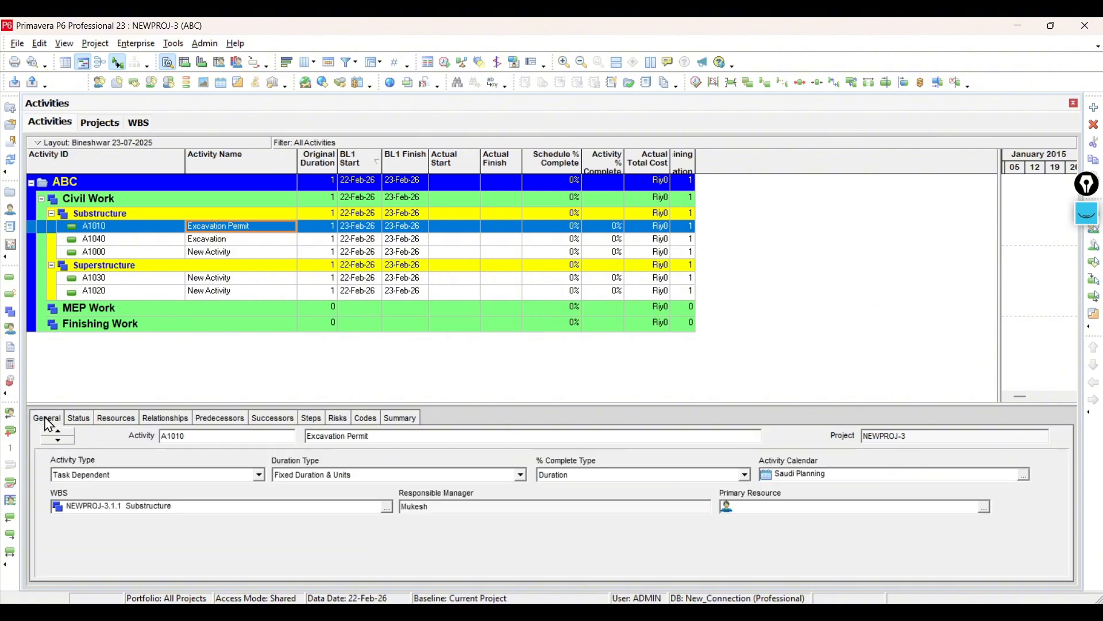
click(245, 475)
click(121, 488)
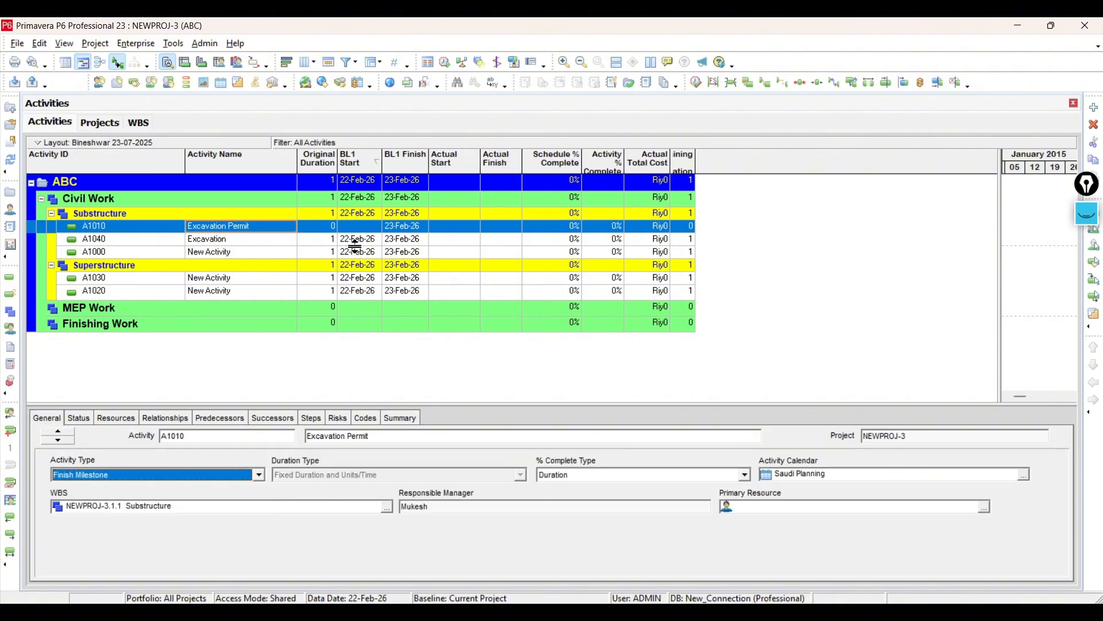
click(418, 228)
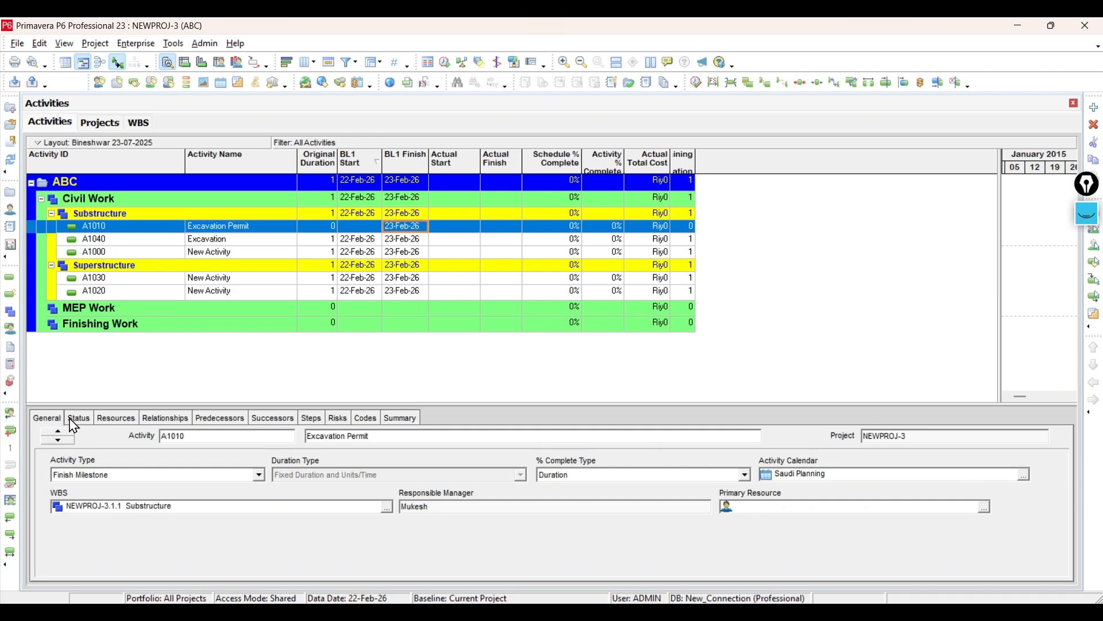
Set the start date of the Excavation activity (A1040) to 24-Feb-26 and accept the resulting start constraint
click(371, 240)
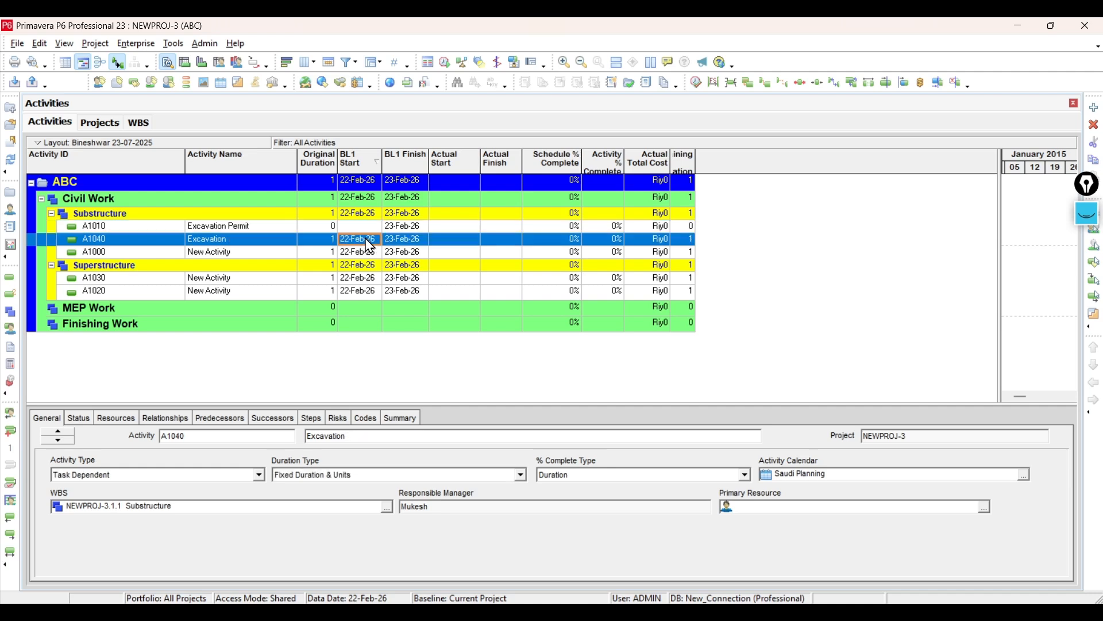
click(80, 420)
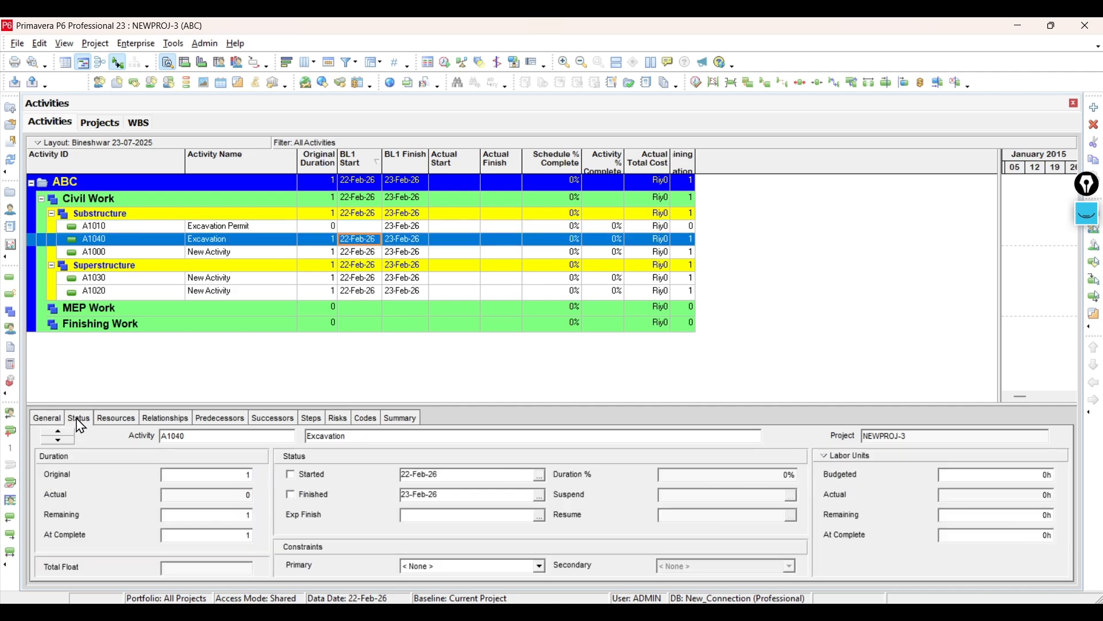
click(540, 476)
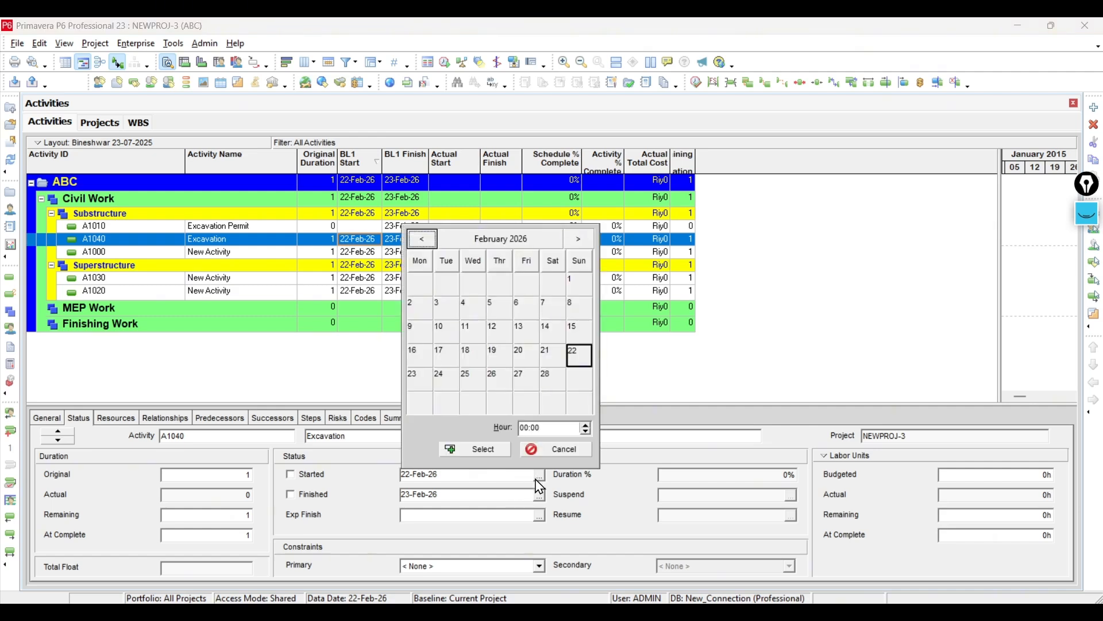
click(451, 384)
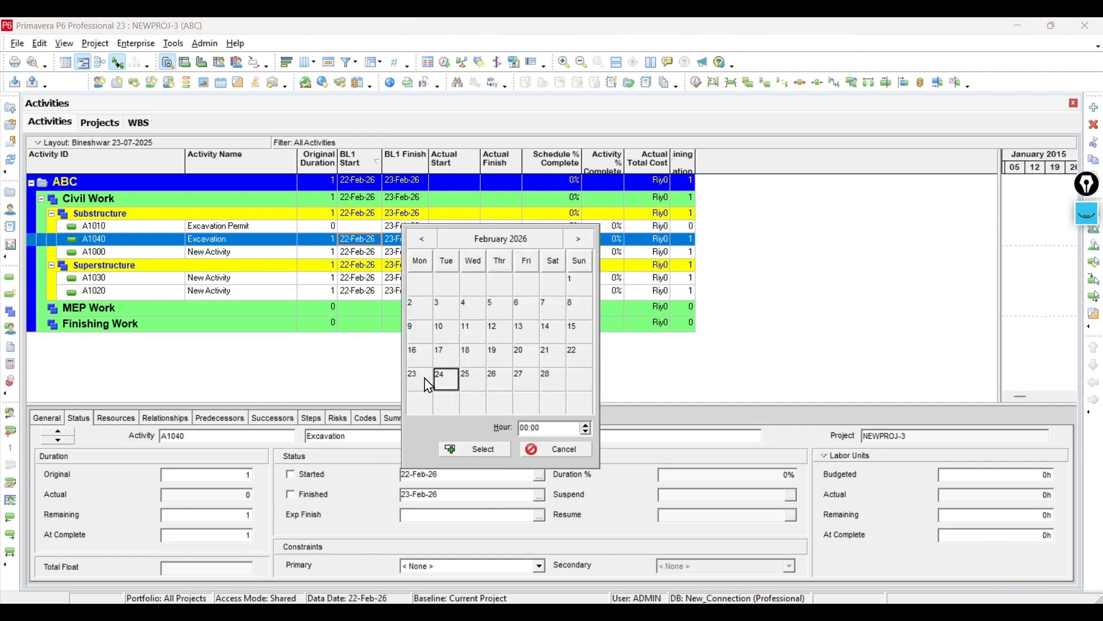
click(476, 449)
click(655, 298)
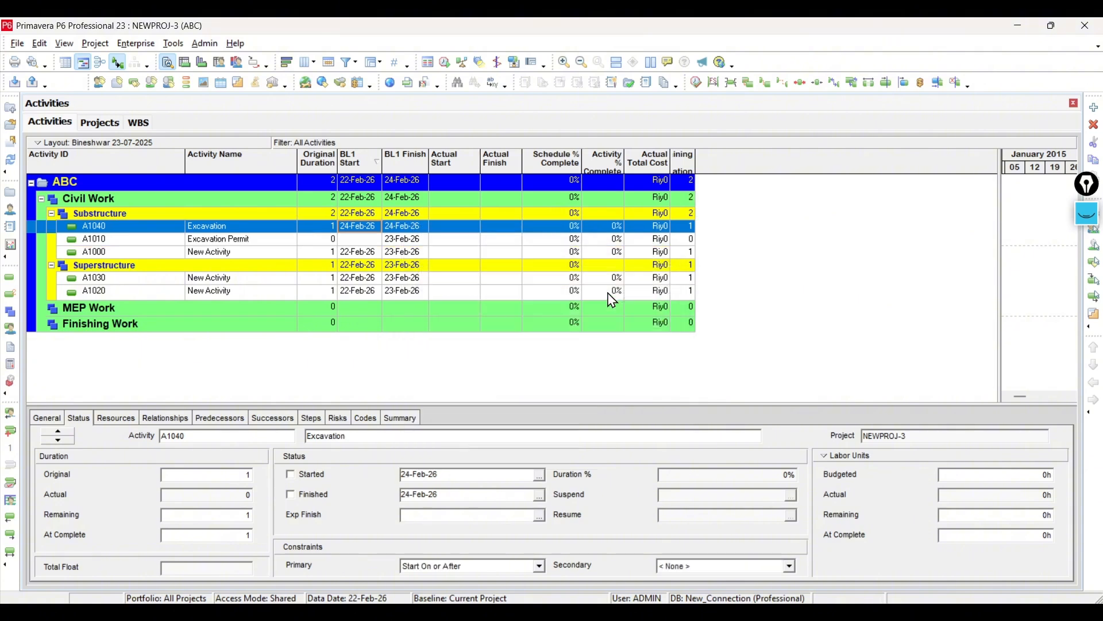
Set the finish date of the Excavation activity (A1040) to 26-Feb-26
click(359, 239)
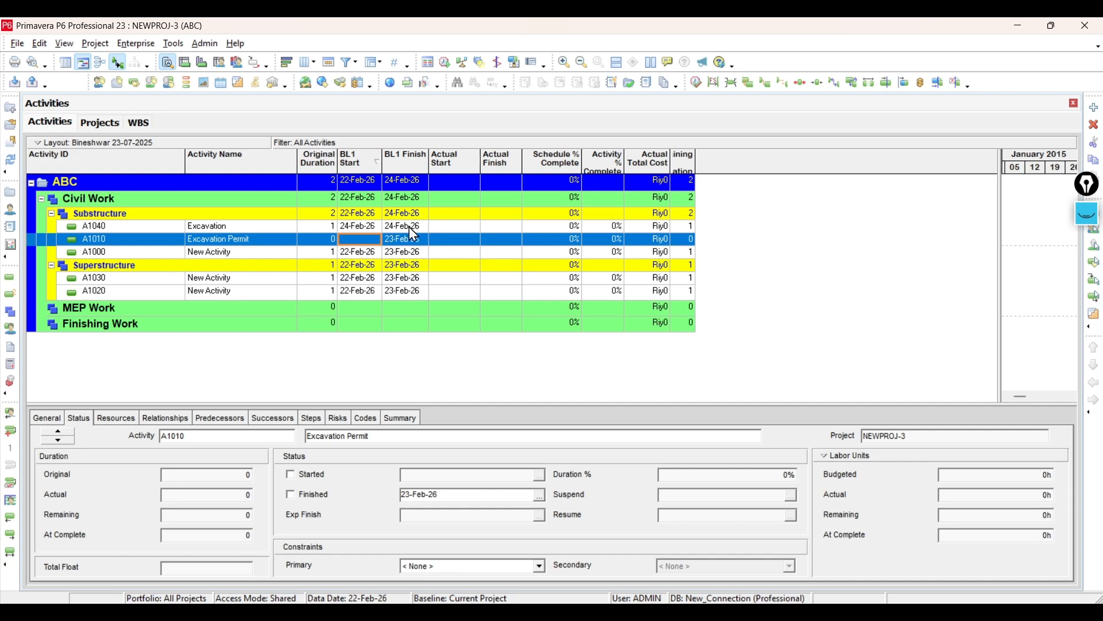
click(402, 240)
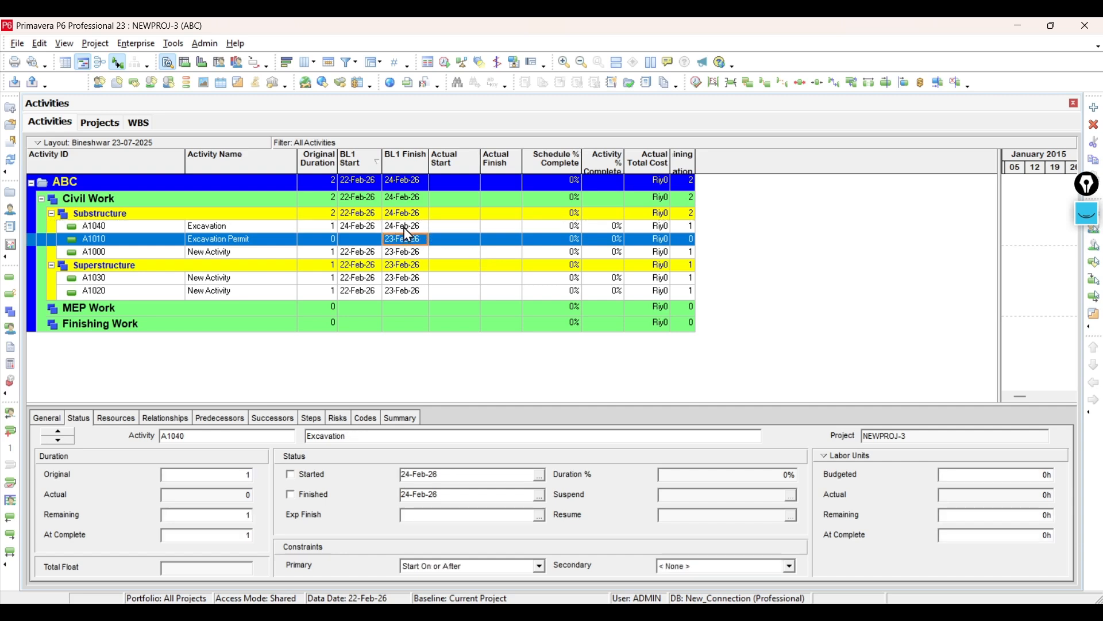
click(403, 226)
click(541, 498)
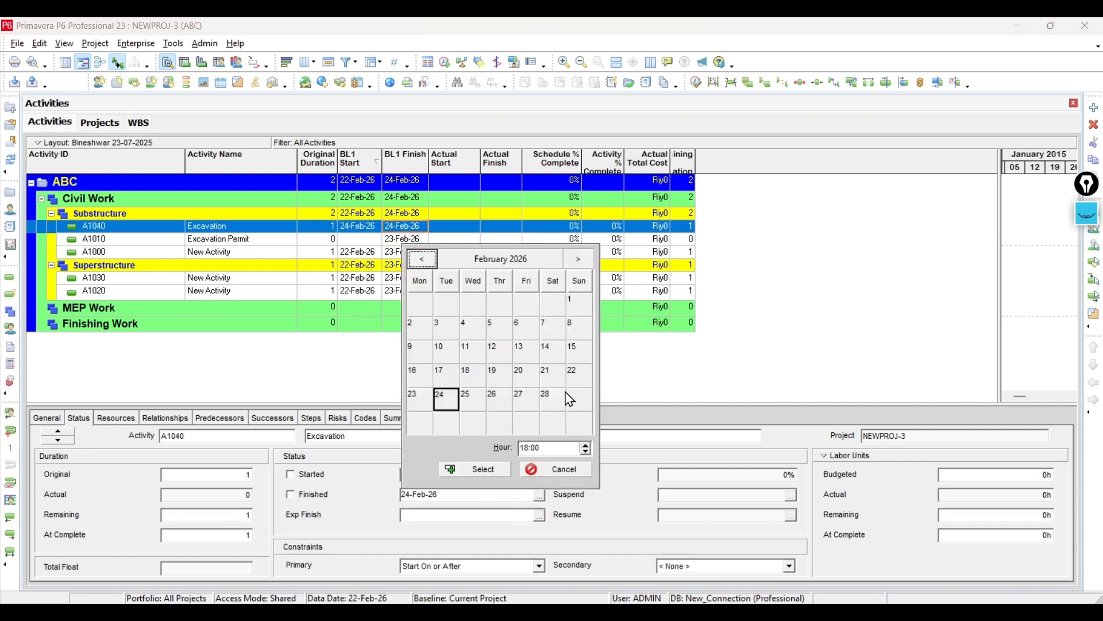
click(497, 397)
click(490, 465)
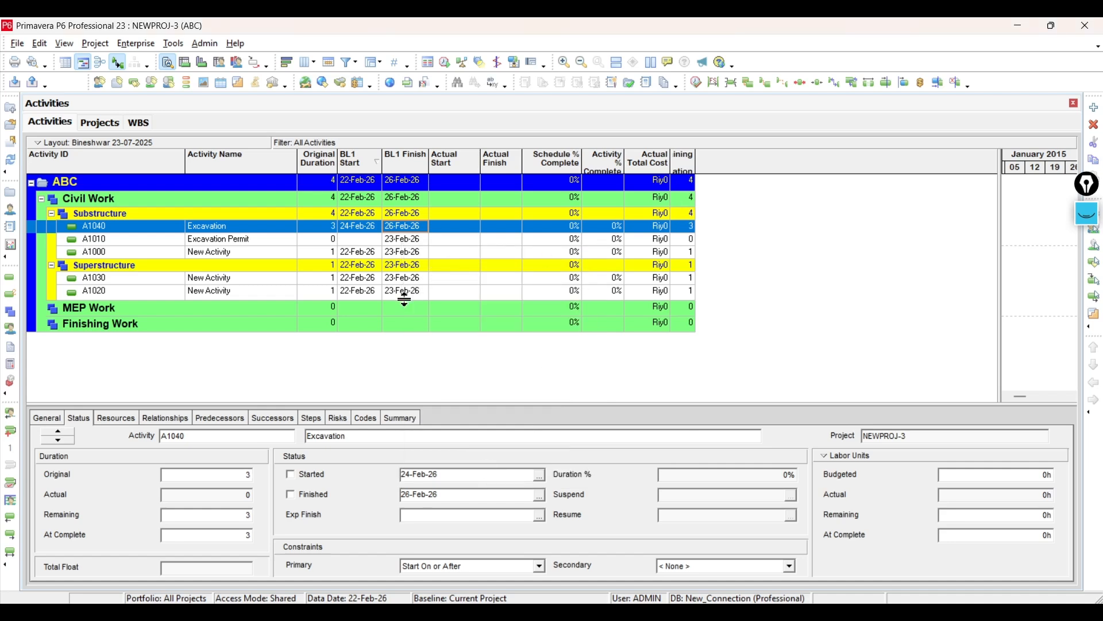
Assign Excavation Permit (A1010) as the predecessor of the Excavation activity (A1040)
click(118, 418)
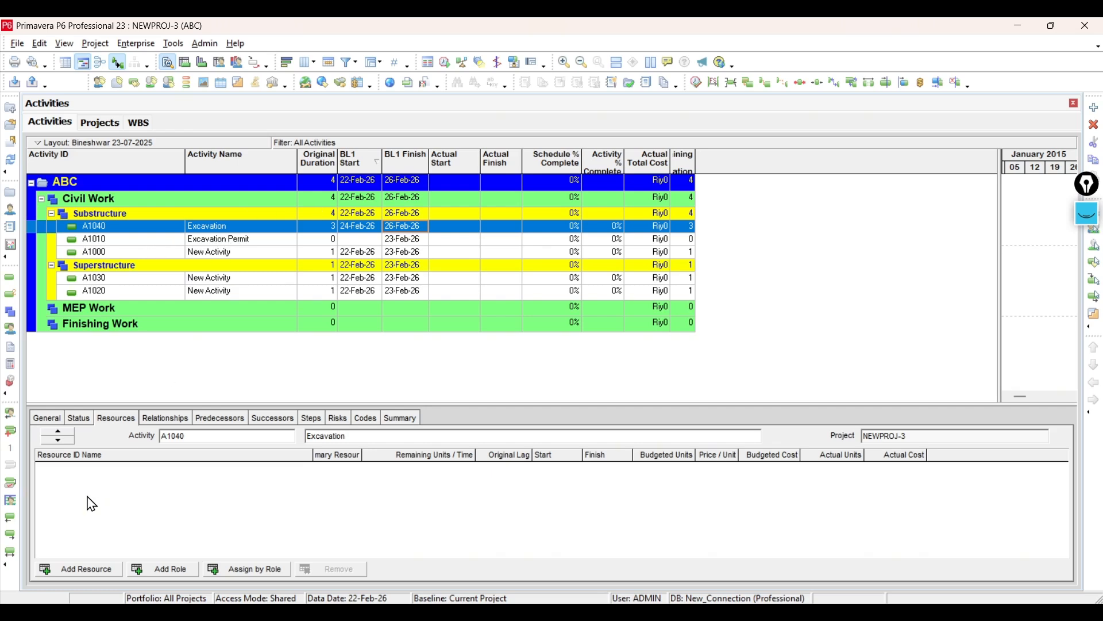
click(251, 241)
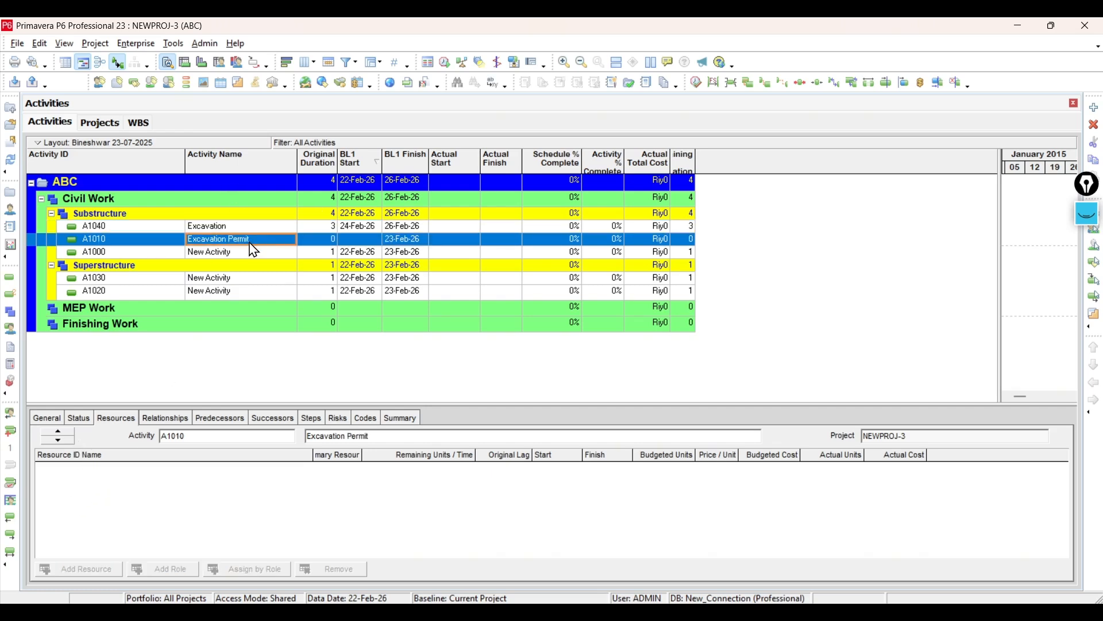
click(218, 229)
click(165, 420)
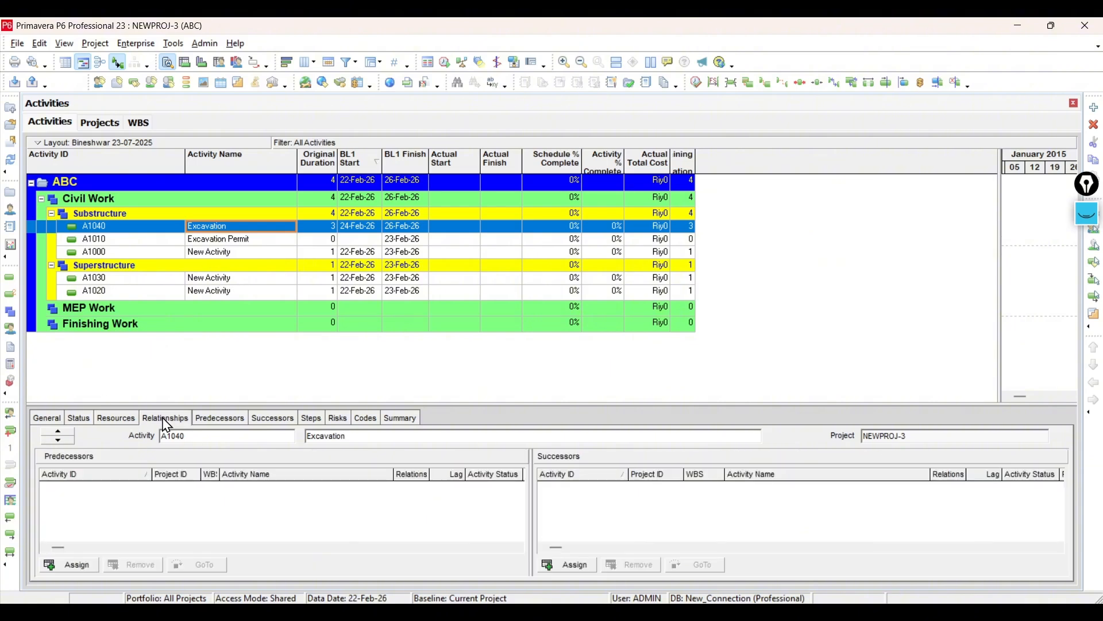
click(81, 567)
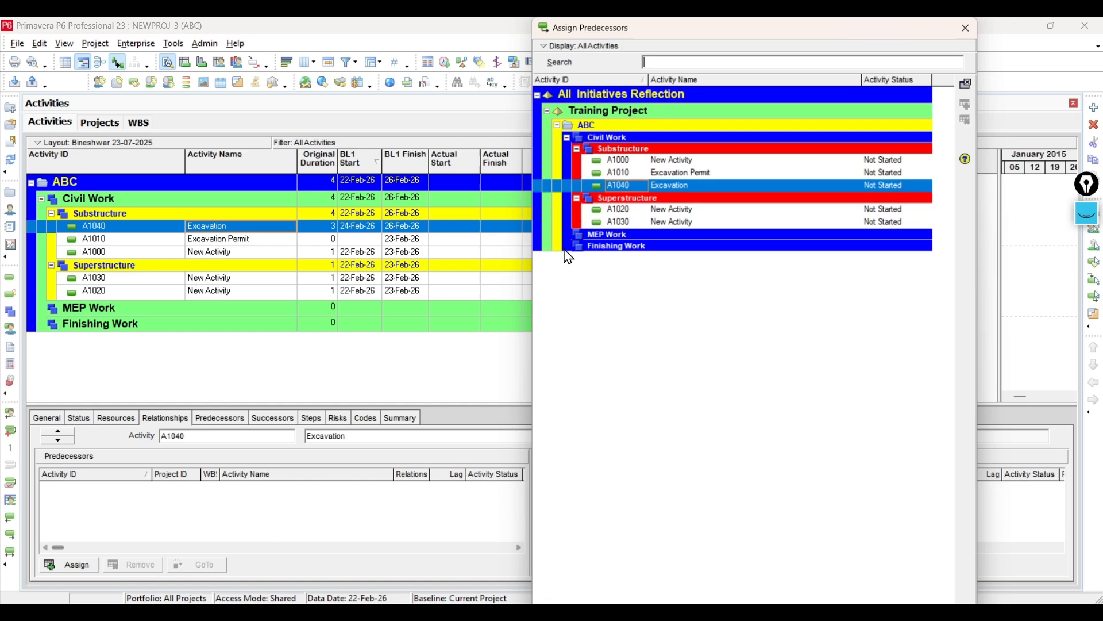
click(709, 172)
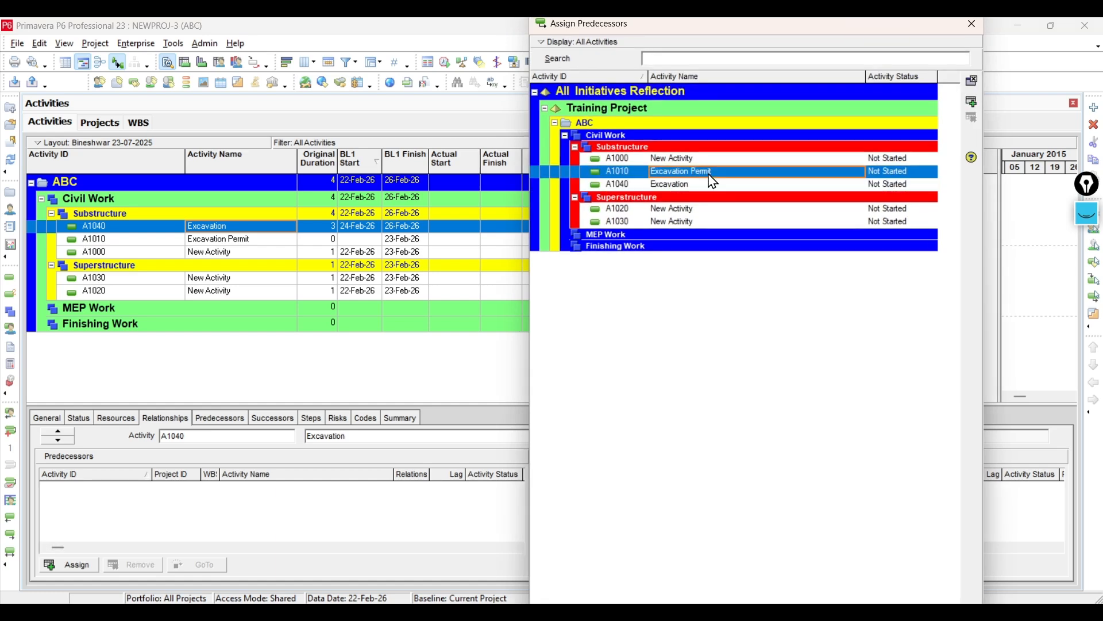
click(971, 102)
click(972, 25)
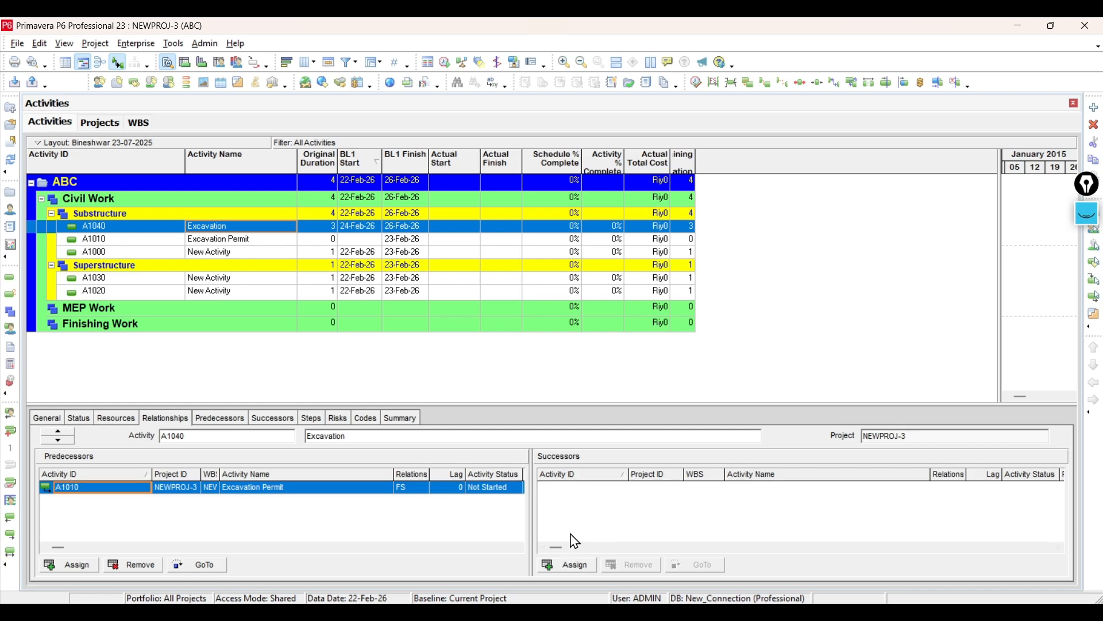
Assign the Substructure activity A1000 as the successor of Excavation (A1040)
click(585, 569)
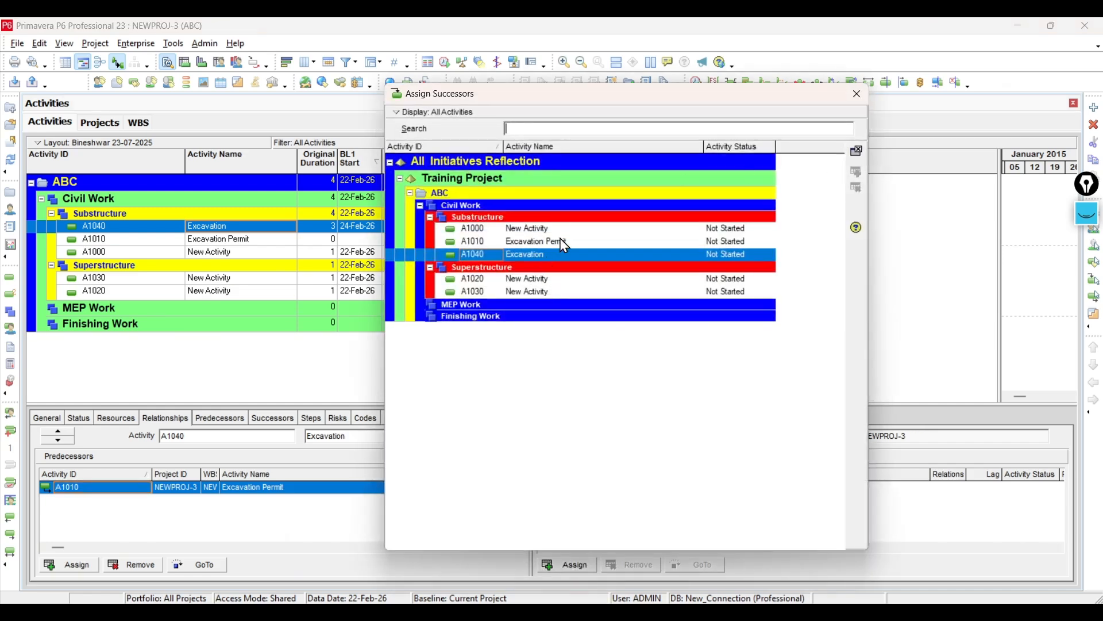
click(539, 282)
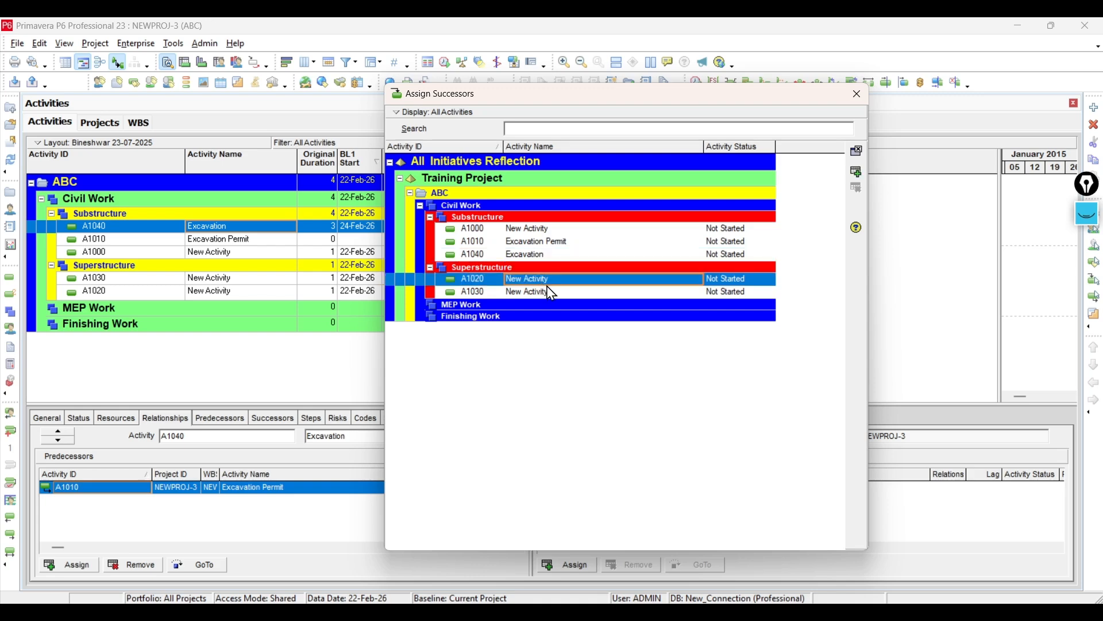
click(539, 252)
click(546, 229)
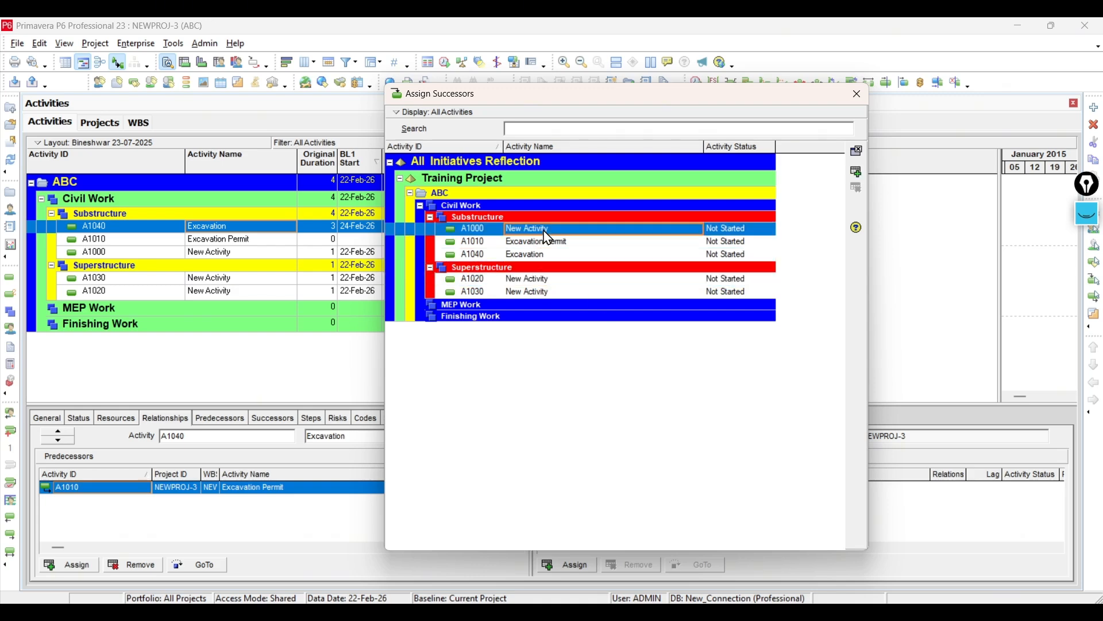
click(857, 171)
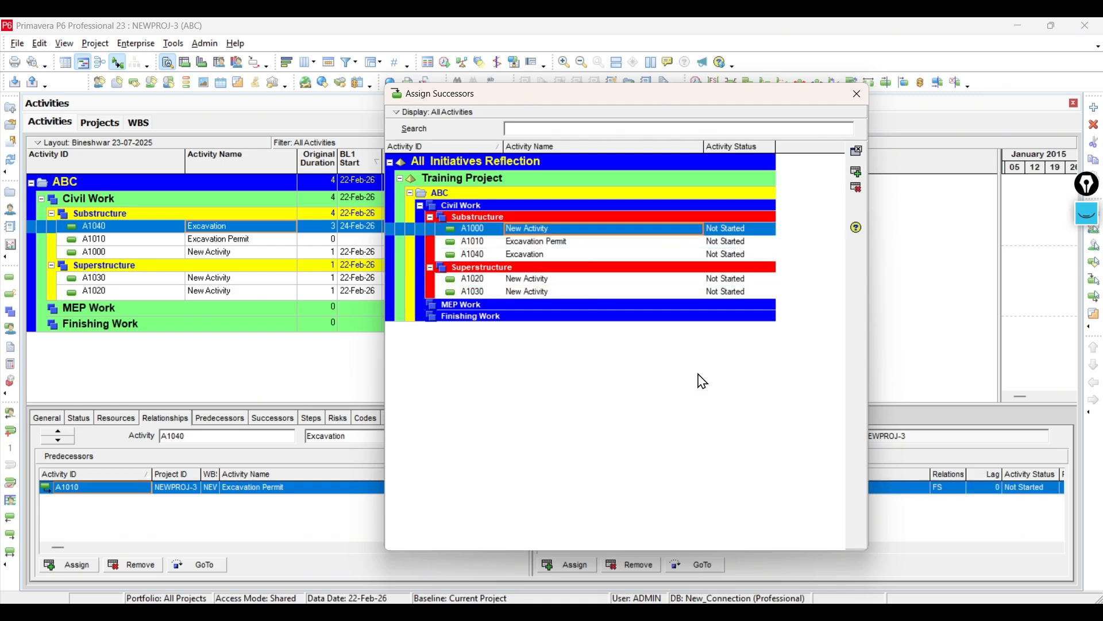
click(857, 94)
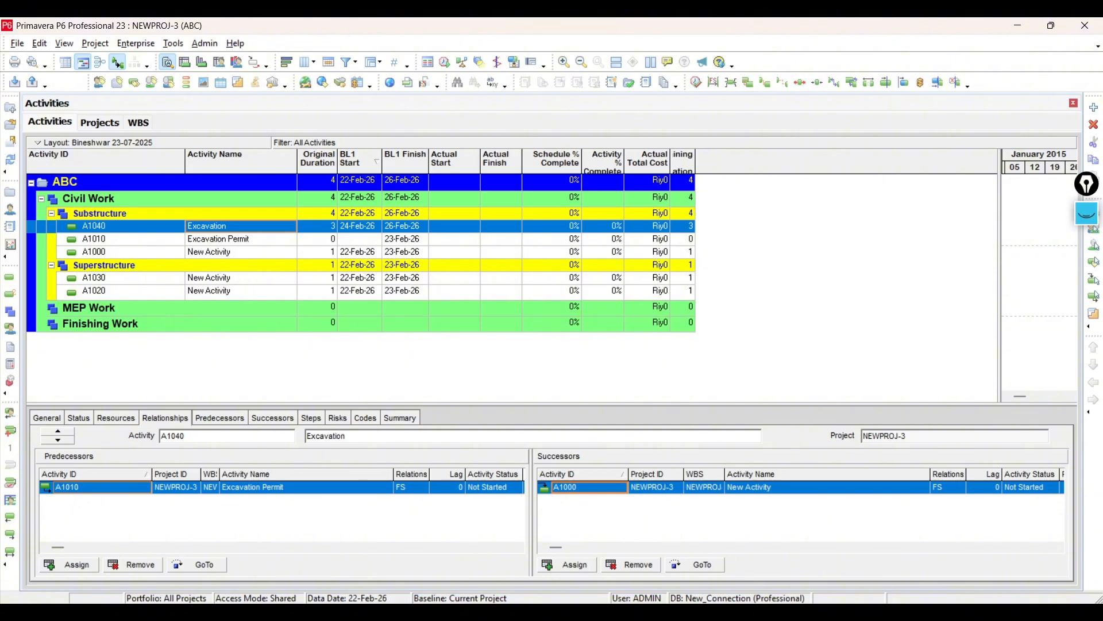
Switch to PowerPoint and highlight the "Scheduling & Relationships" bullet of the course outline in yellow
key(alt+Tab)
drag(260, 213, 684, 214)
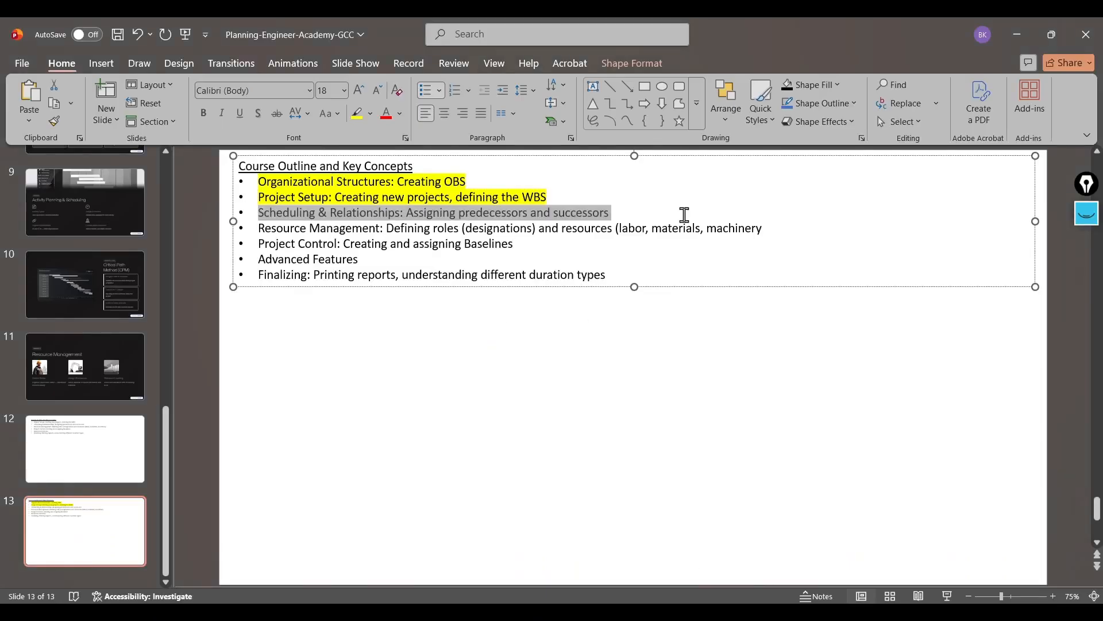
click(357, 113)
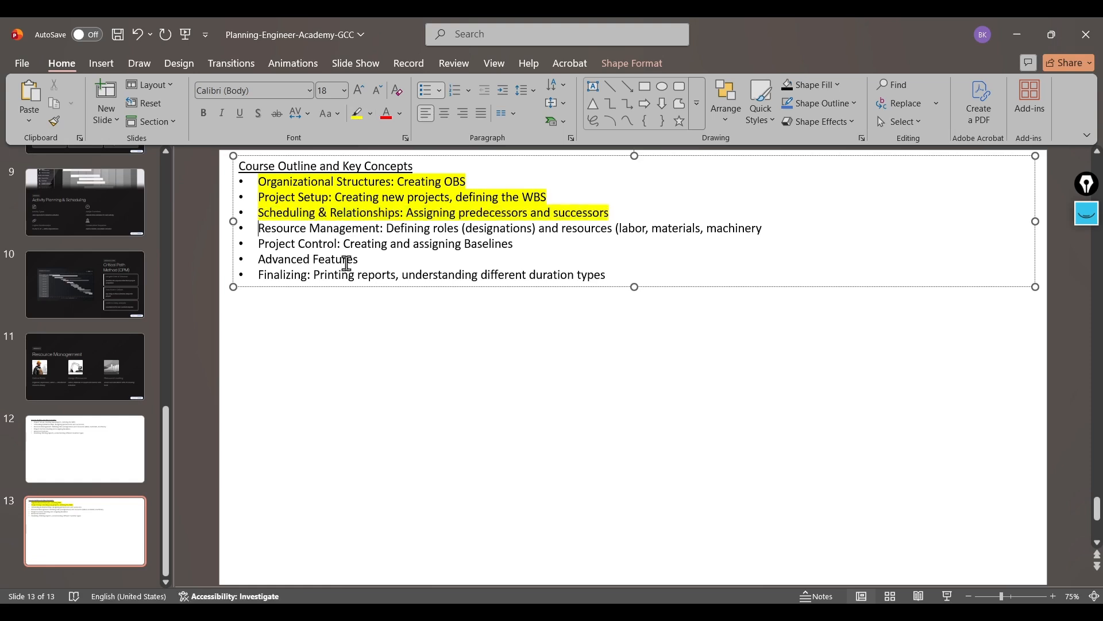
Examine the "Resource Management" bullet of the course outline, including its roles and its labor, materials and machinery resources
drag(260, 228, 780, 233)
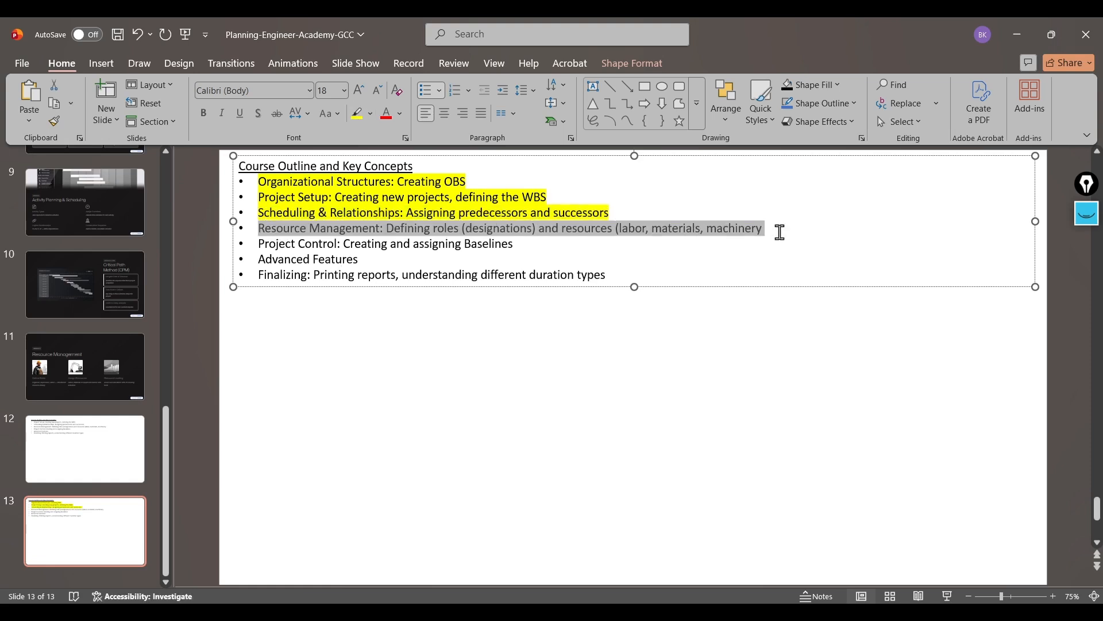
click(572, 248)
drag(545, 228, 710, 242)
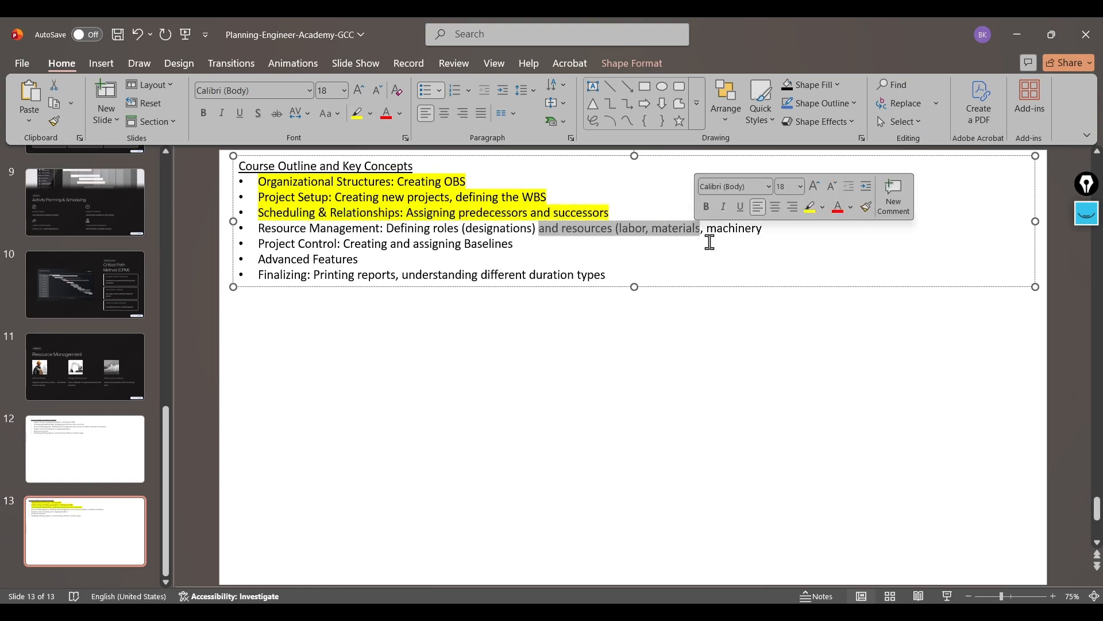
click(709, 242)
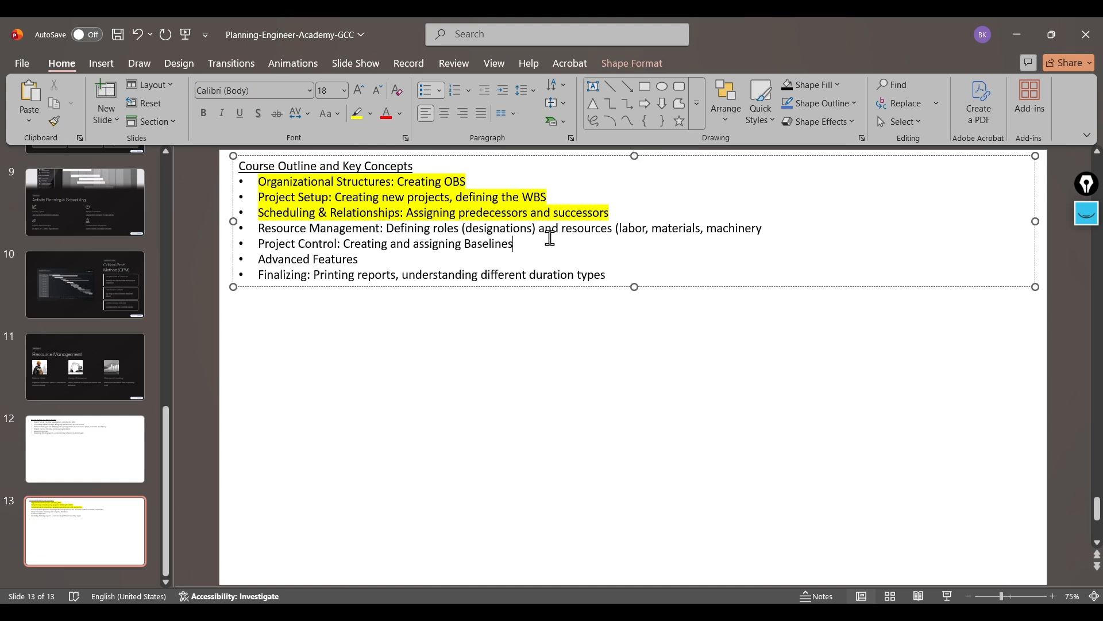
drag(541, 231, 764, 231)
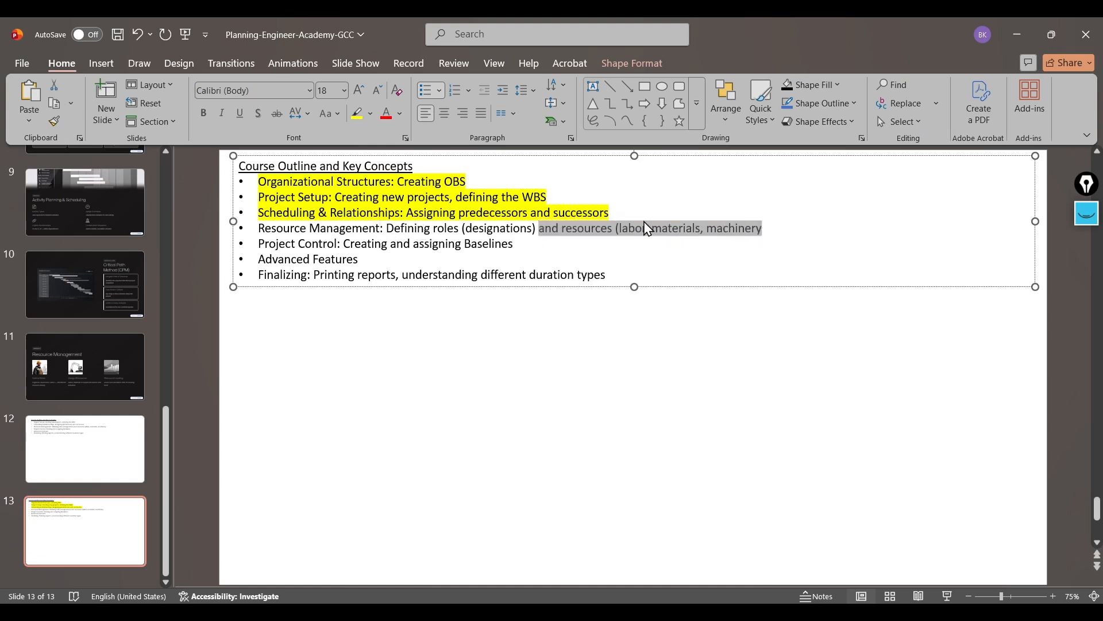
click(641, 239)
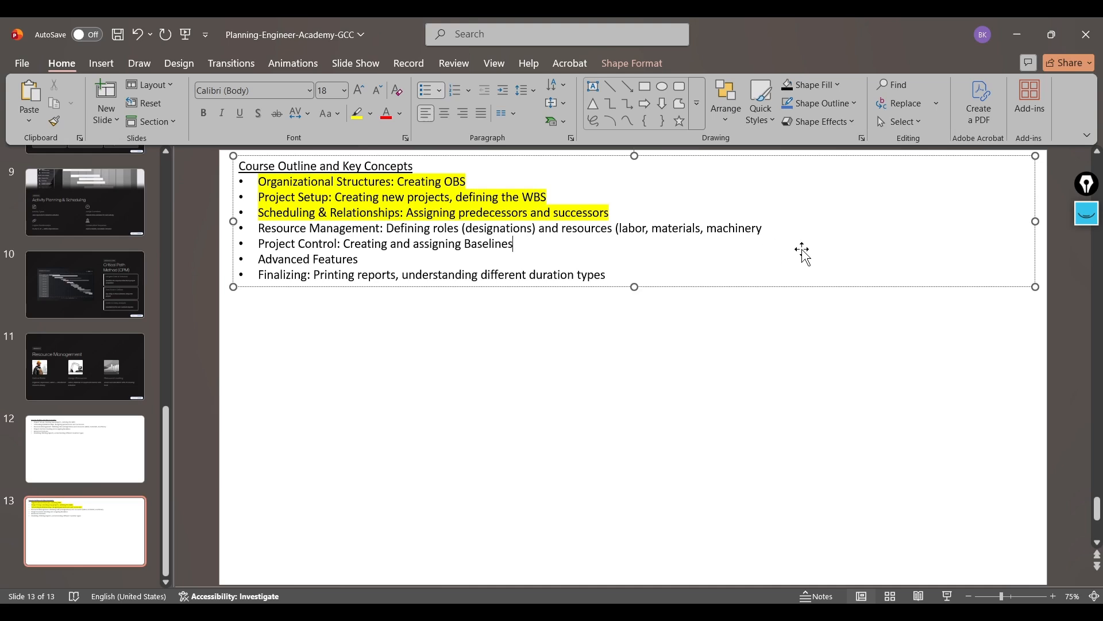
drag(257, 229, 615, 230)
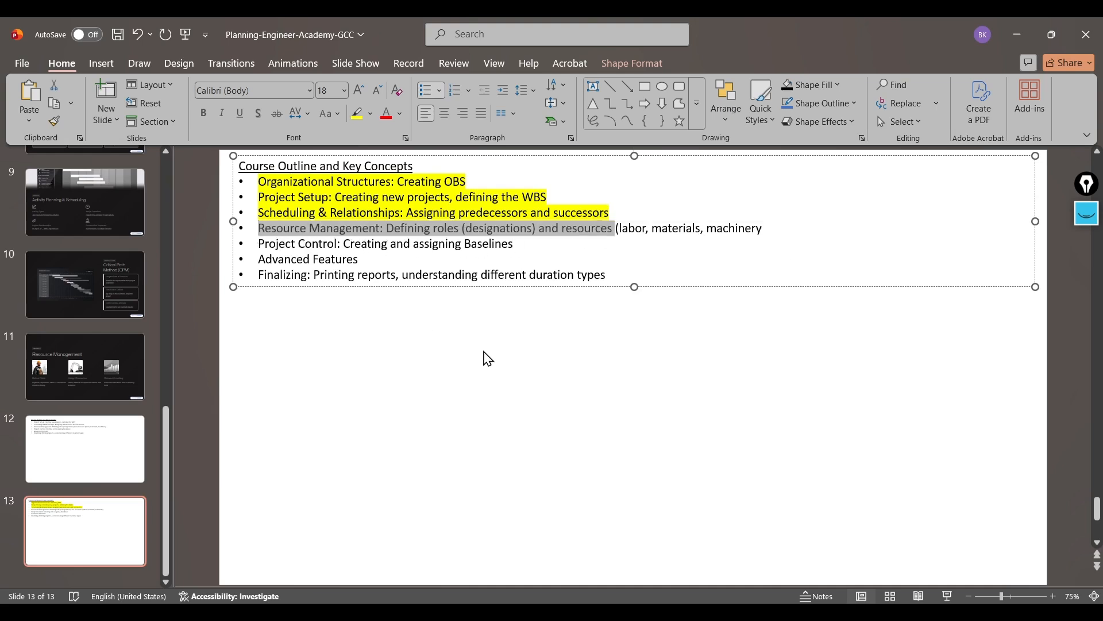
click(488, 357)
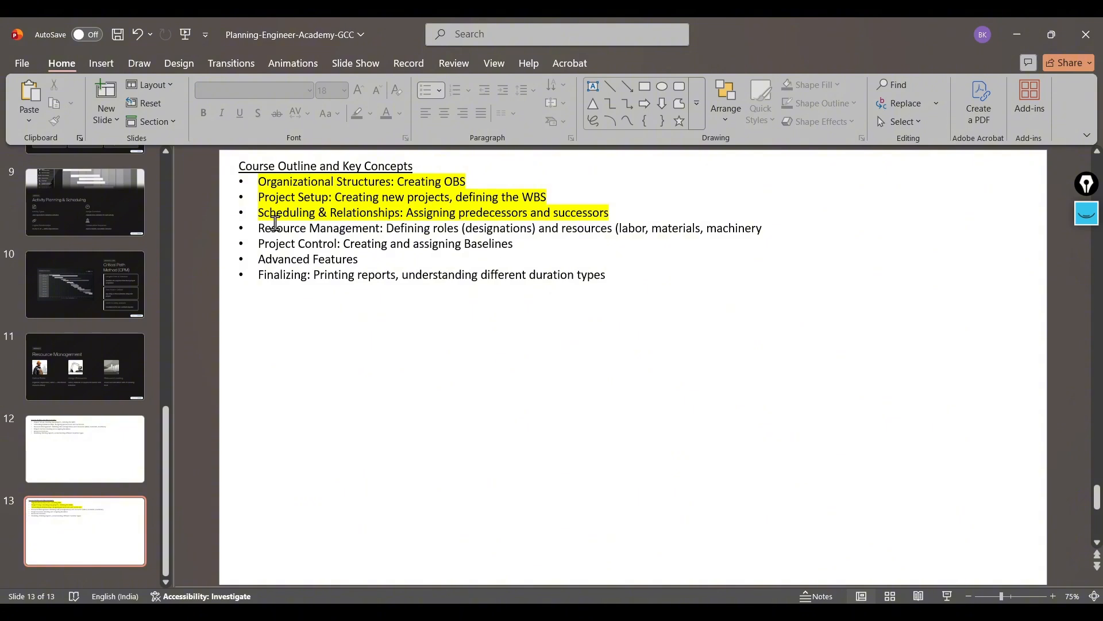
Highlight the "Resource Management" and "Project Control" bullets of the course outline in yellow
drag(256, 229, 518, 244)
click(356, 113)
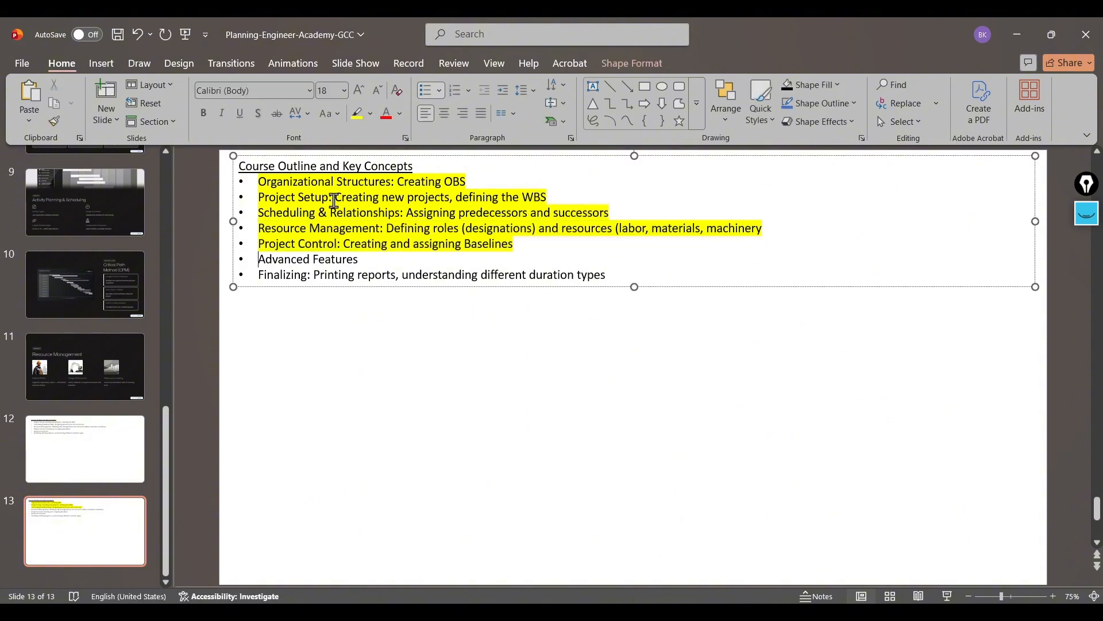
drag(258, 259, 367, 259)
click(359, 269)
Save the Planning-Engineer-Academy-GCC presentation despite the unavailable Mona Sans Light font
click(117, 34)
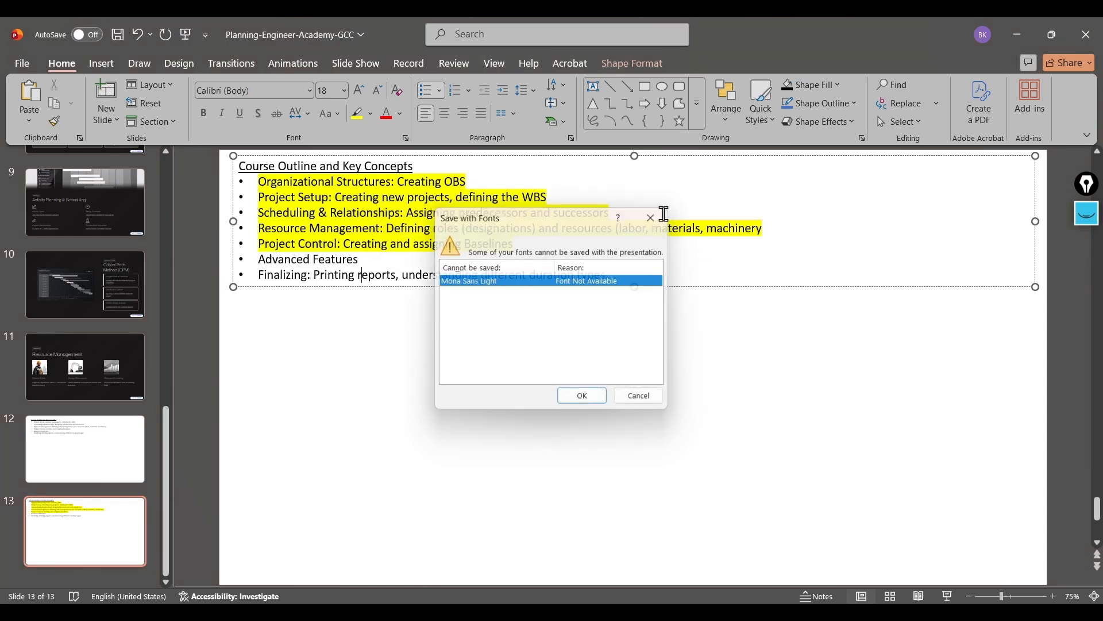
click(582, 396)
click(554, 381)
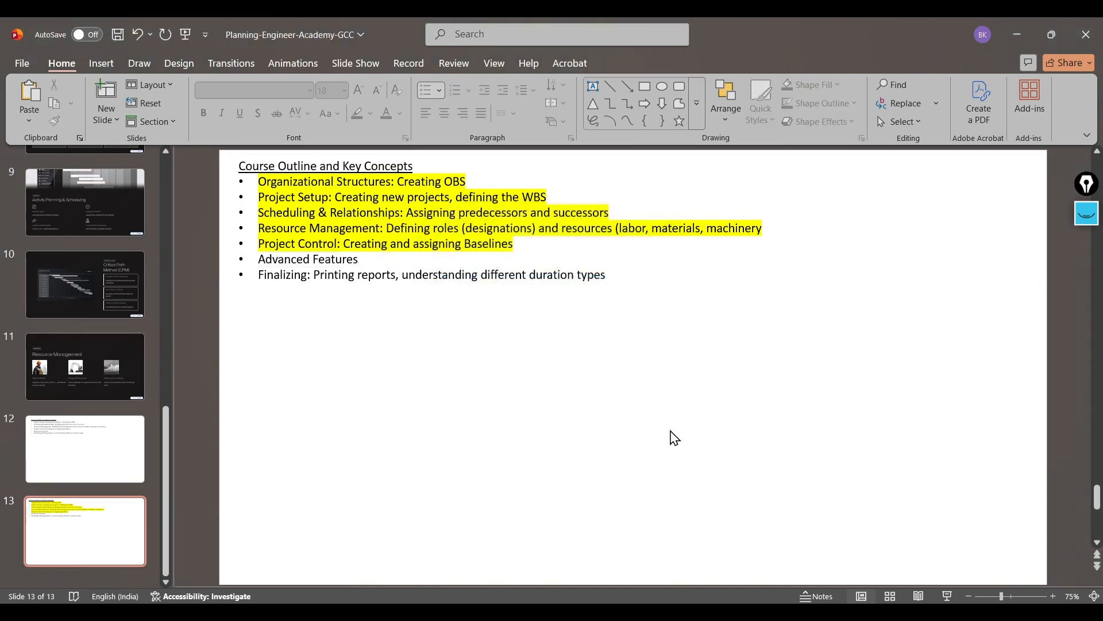